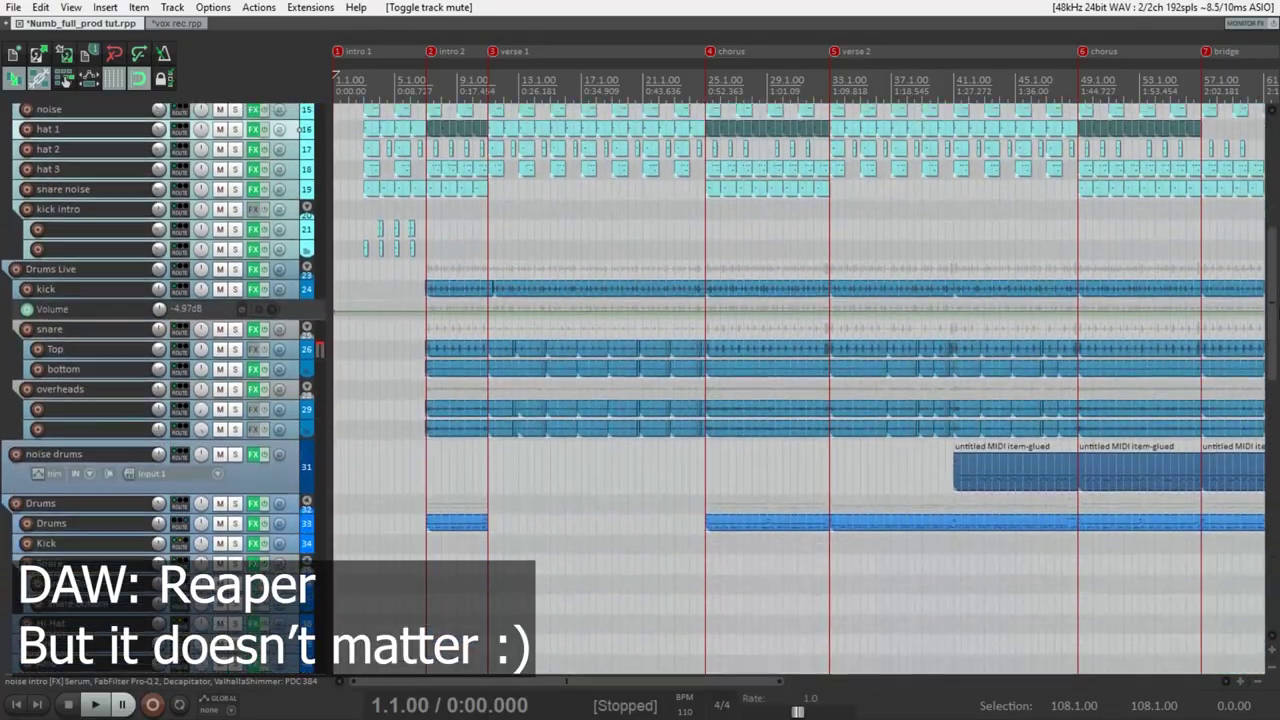
scroll(640, 390, "down", 20)
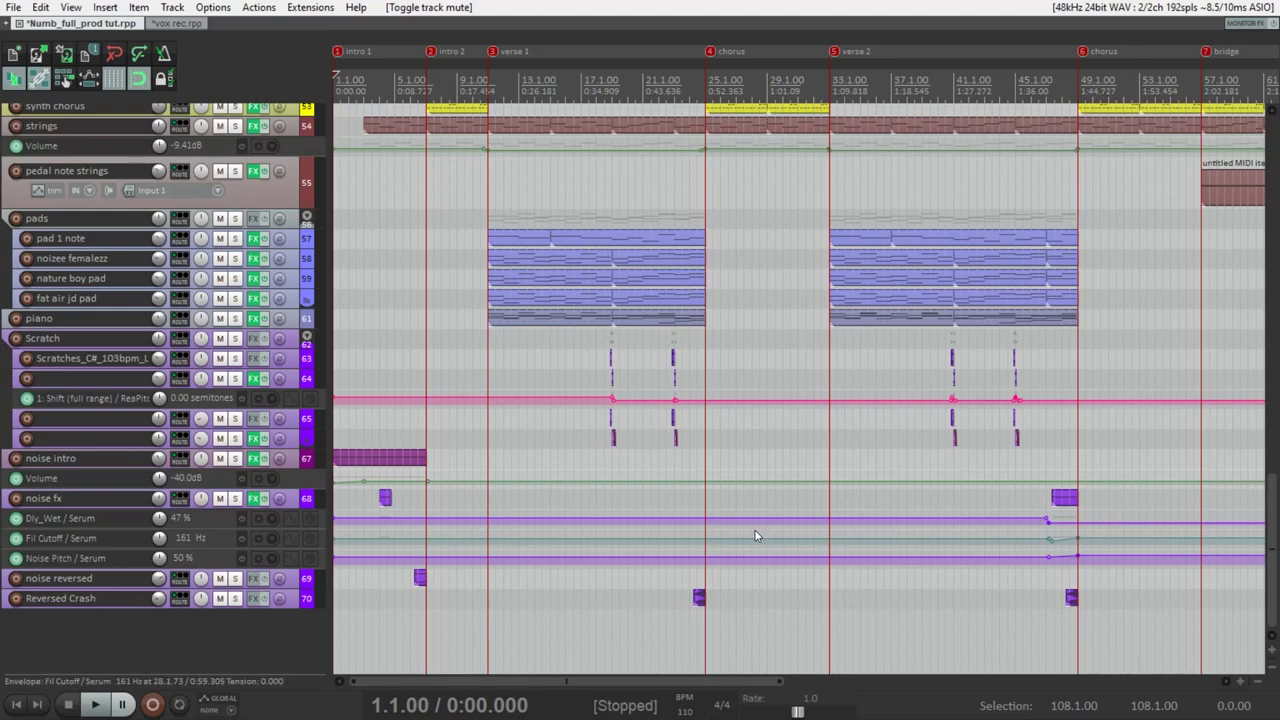
Step: Solo the noise intro track and play it from the start of the song
left_click(235, 460)
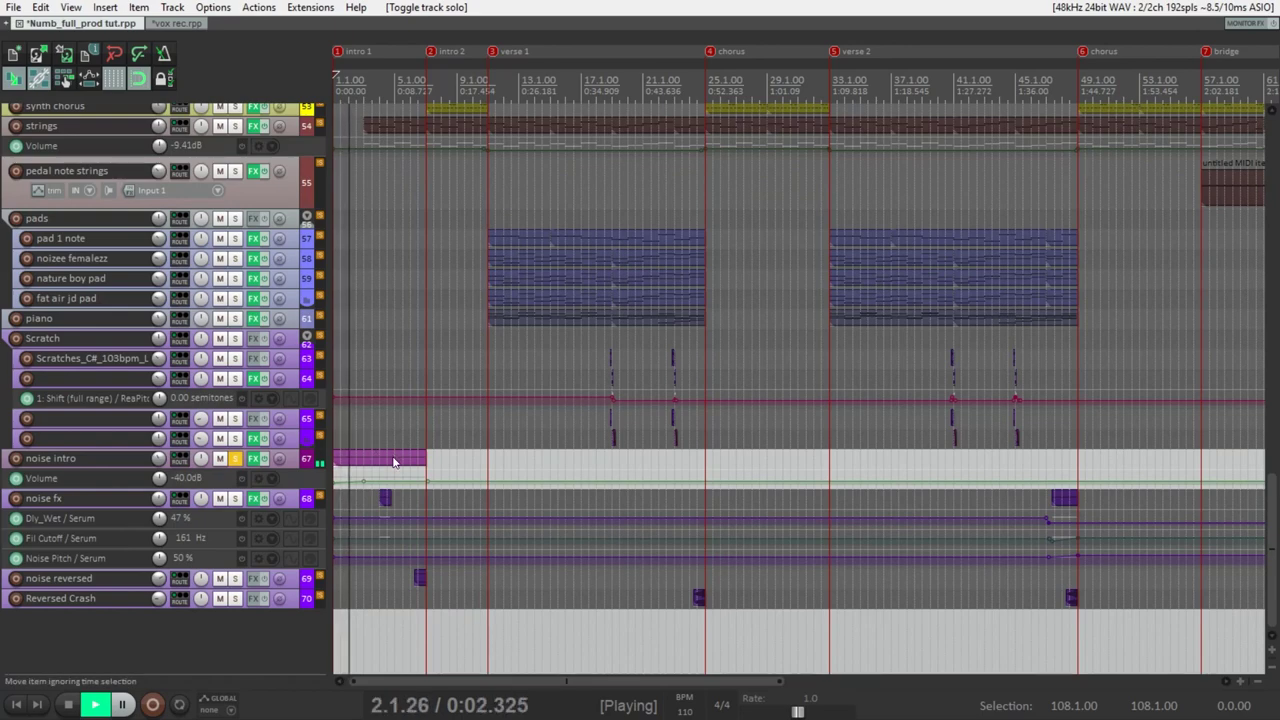
scroll(390, 458, "up", 3)
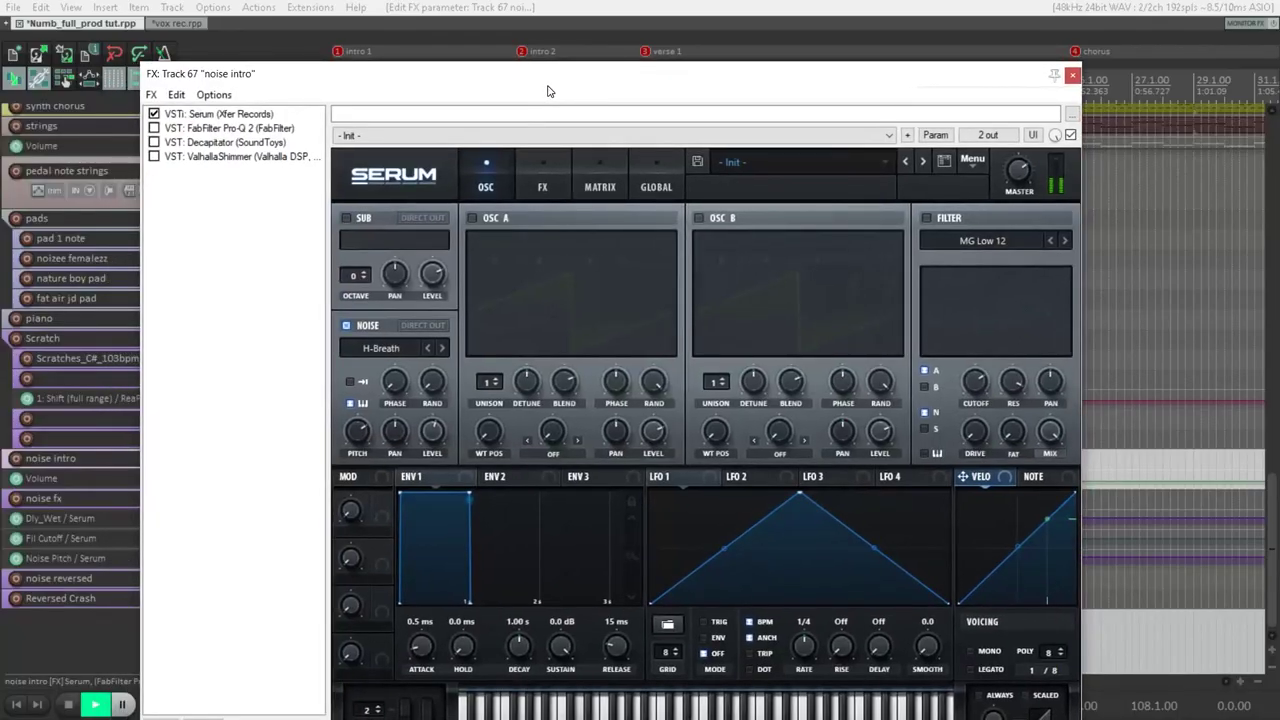
Step: Bring the noise intro FX window into view and play the noise riser
left_click_drag(551, 89, 570, 66)
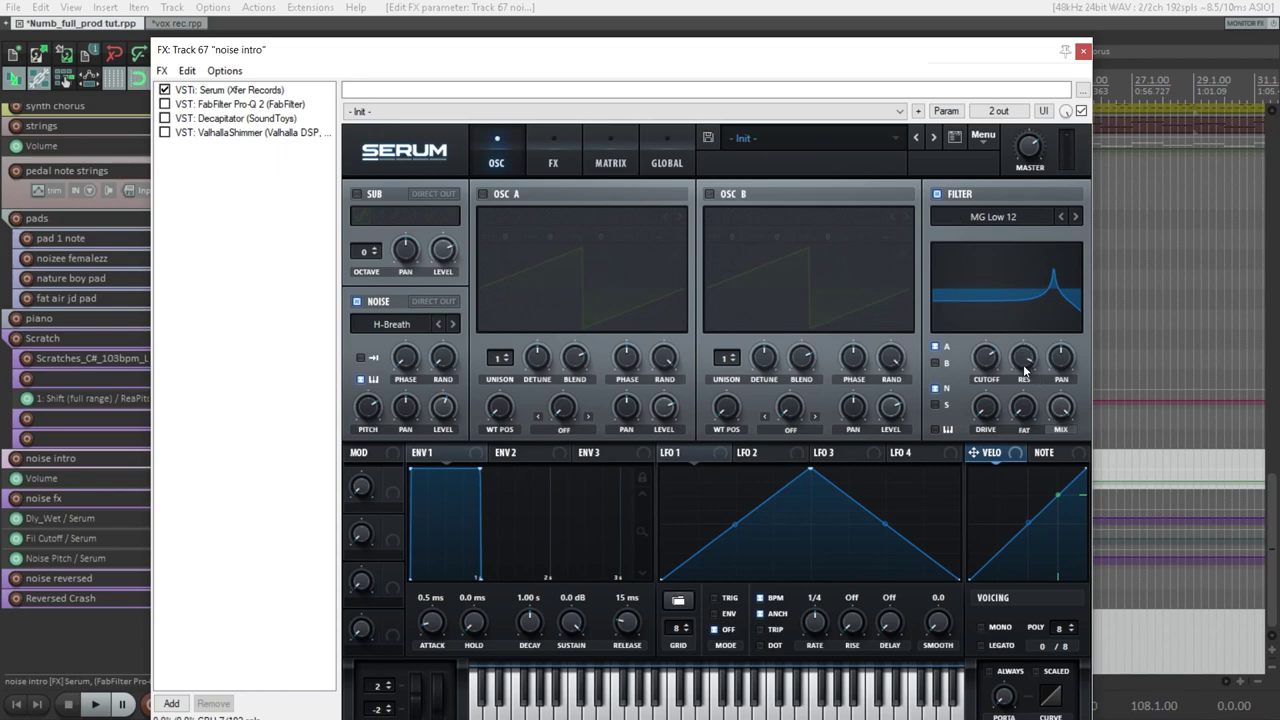
mouse_move(990, 363)
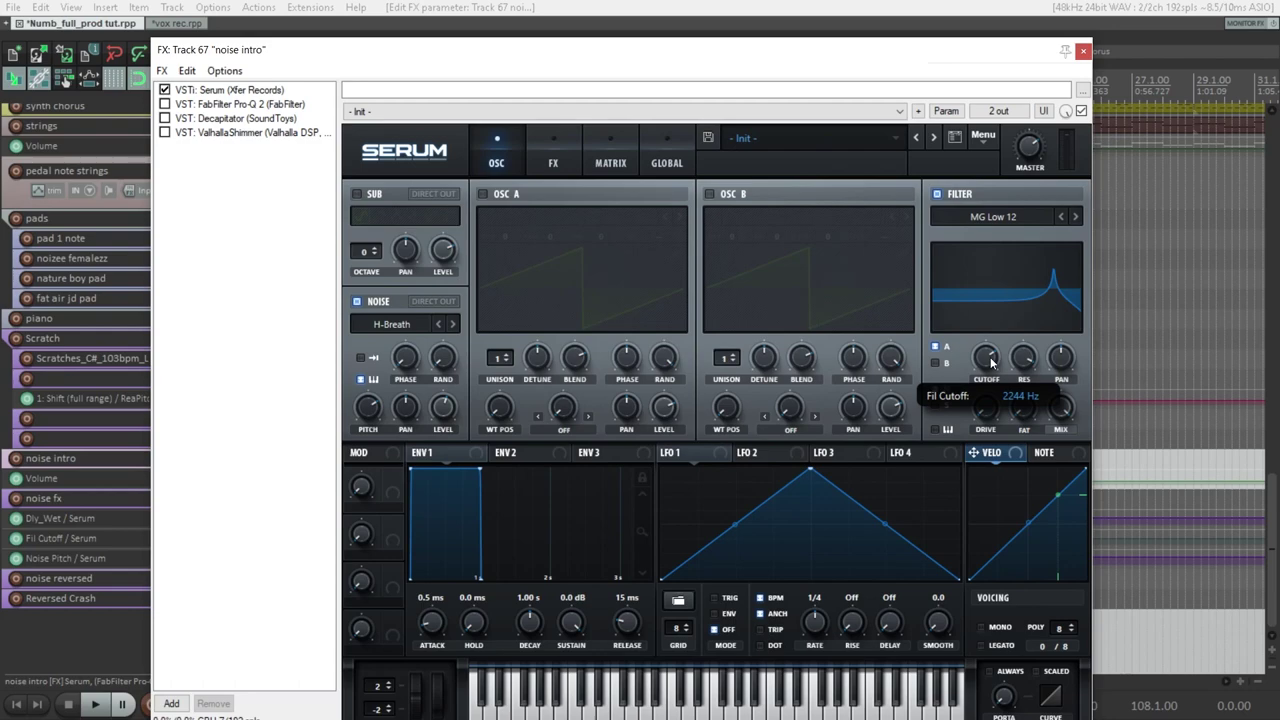
mouse_move(1031, 361)
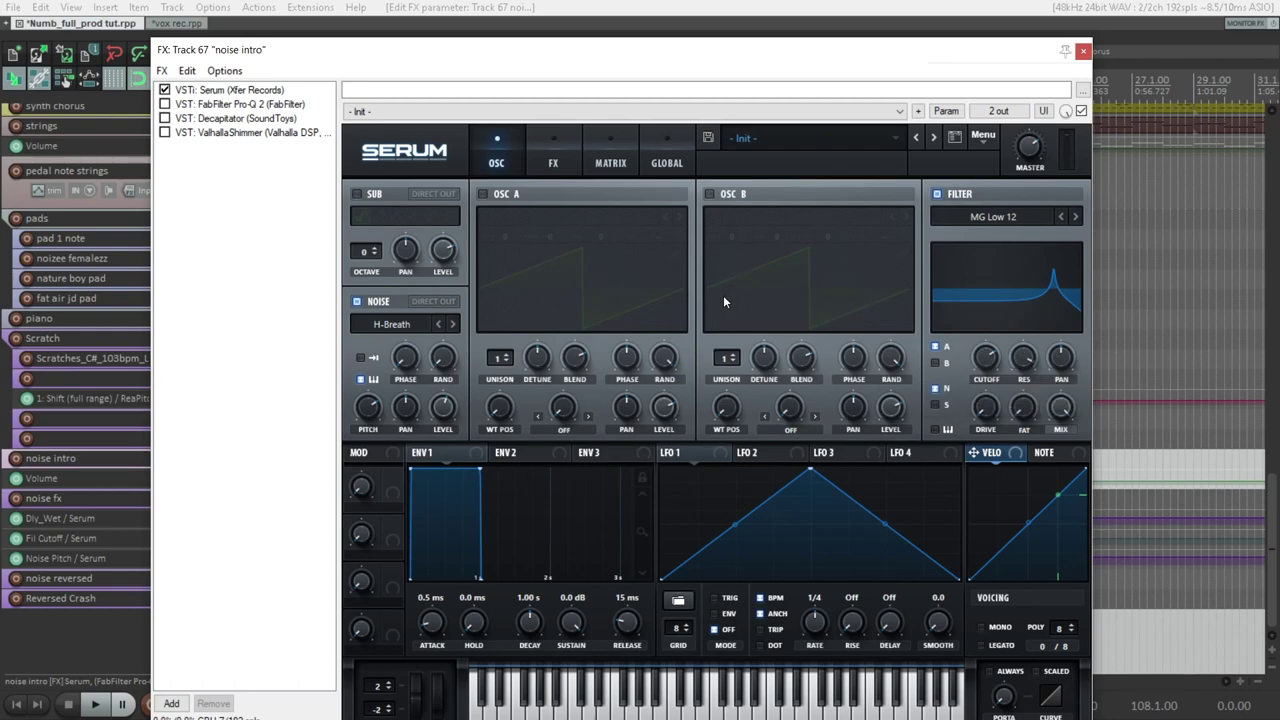
key("space")
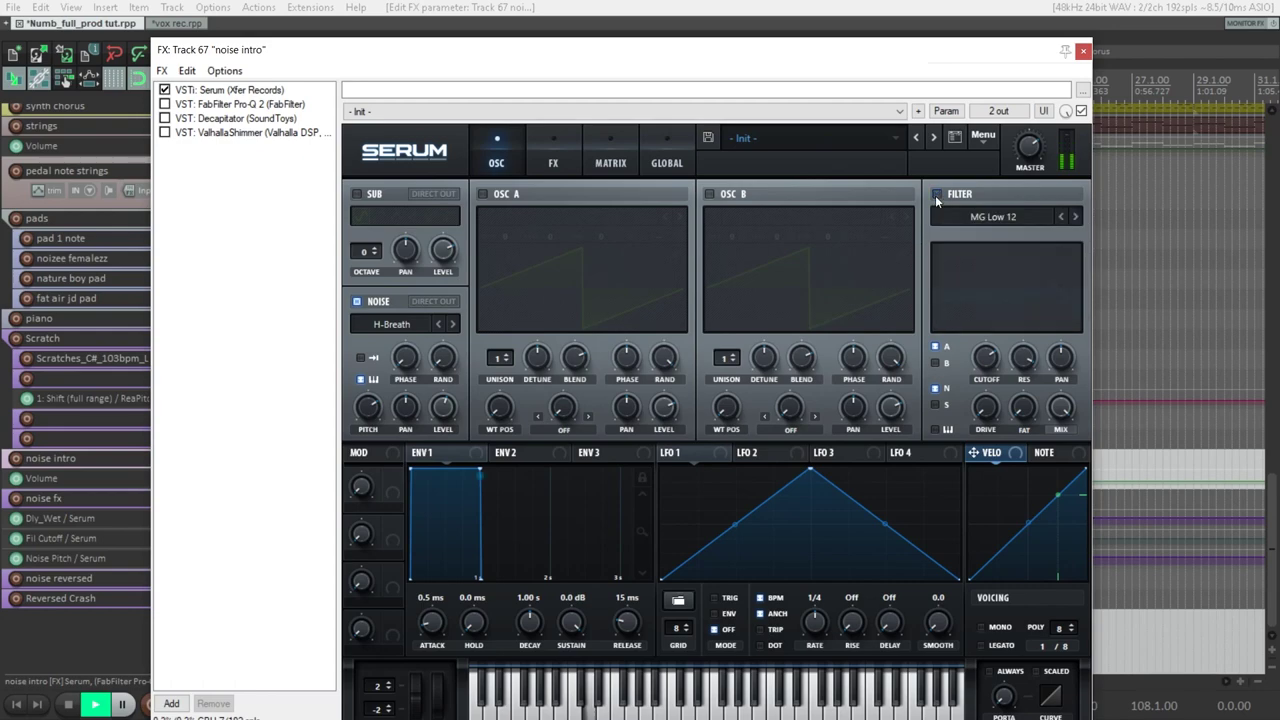
Step: Check Serum's FX rack, enable Pro-Q 2, Decapitator and ValhallaShimmer, then close the chain
left_click(555, 157)
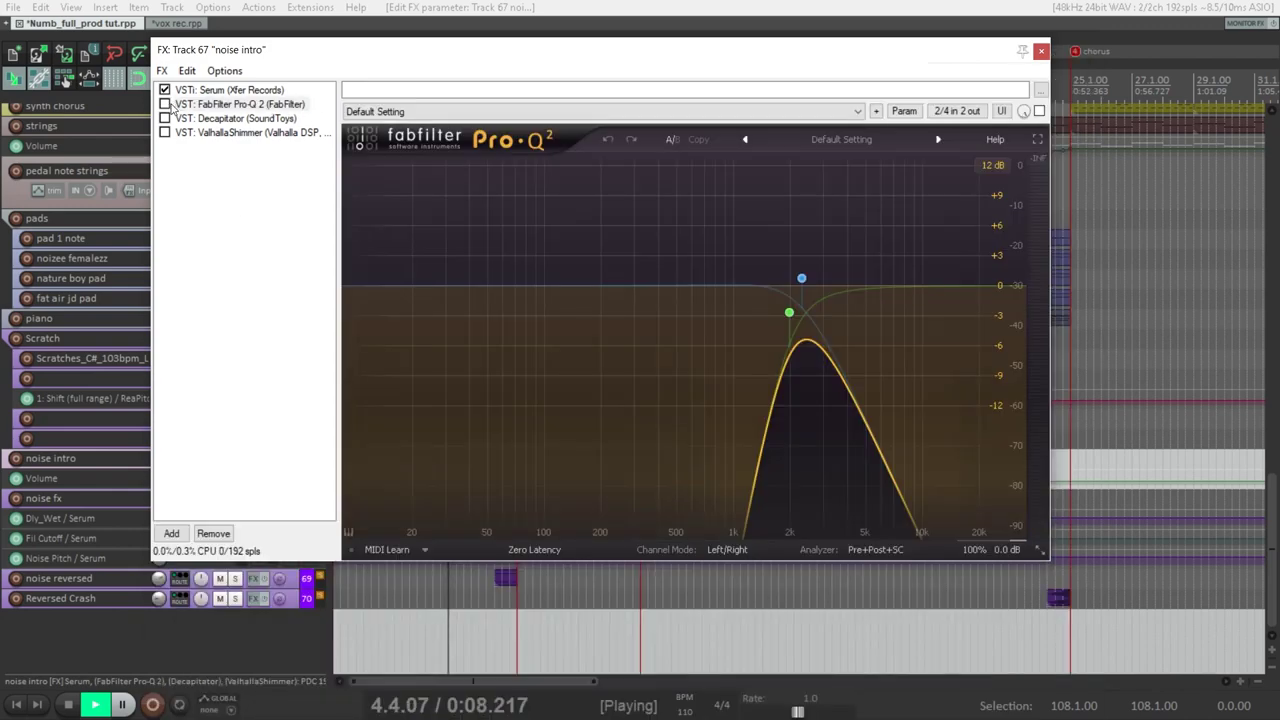
left_click(165, 104)
left_click(170, 118)
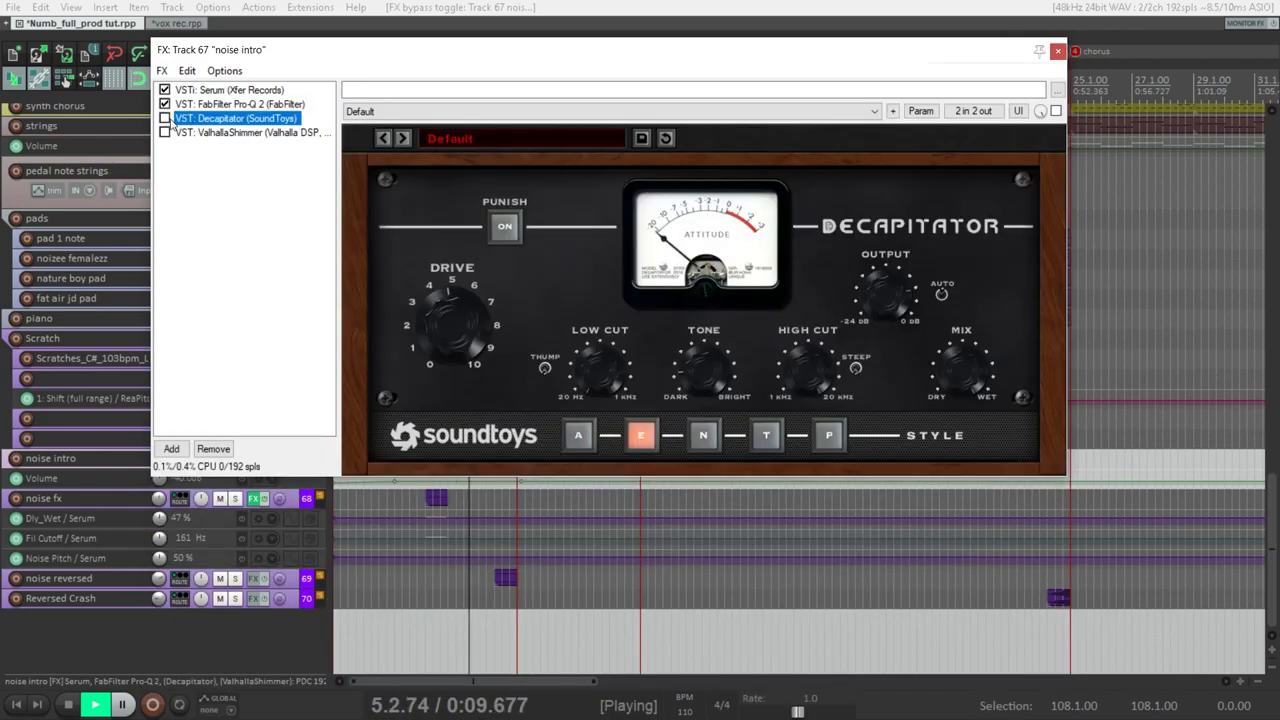
left_click(172, 132)
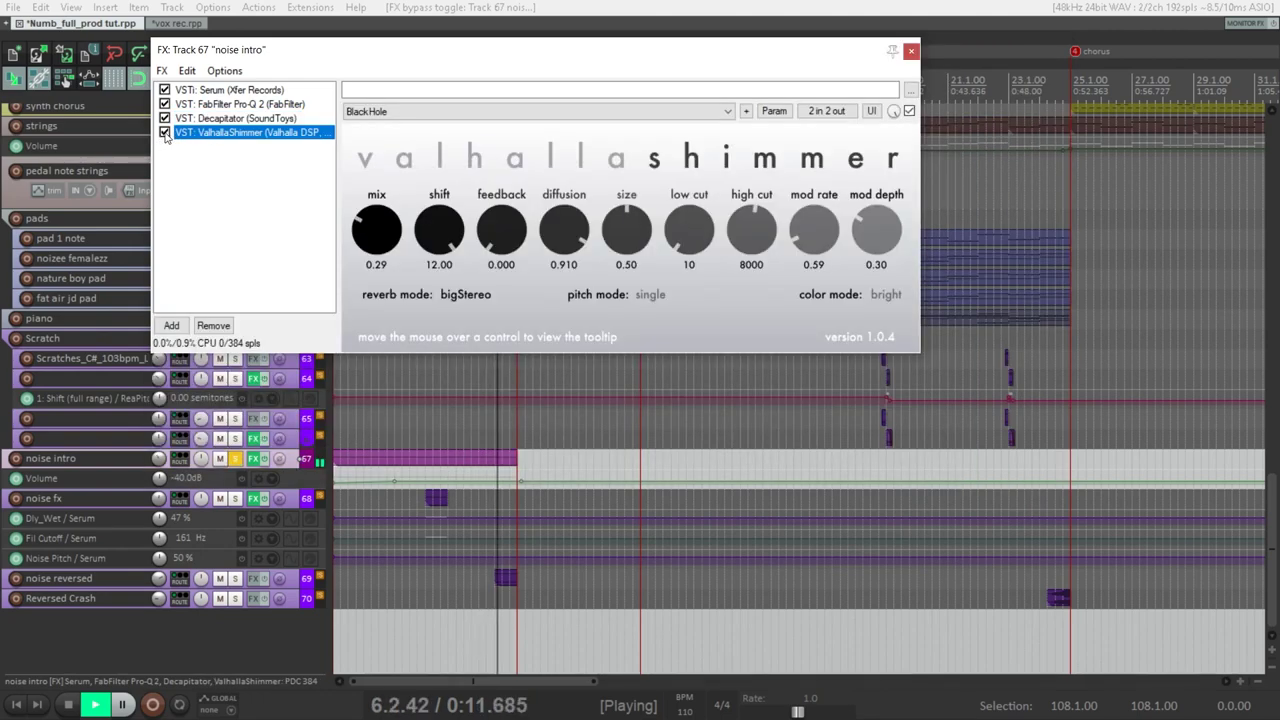
left_click(911, 50)
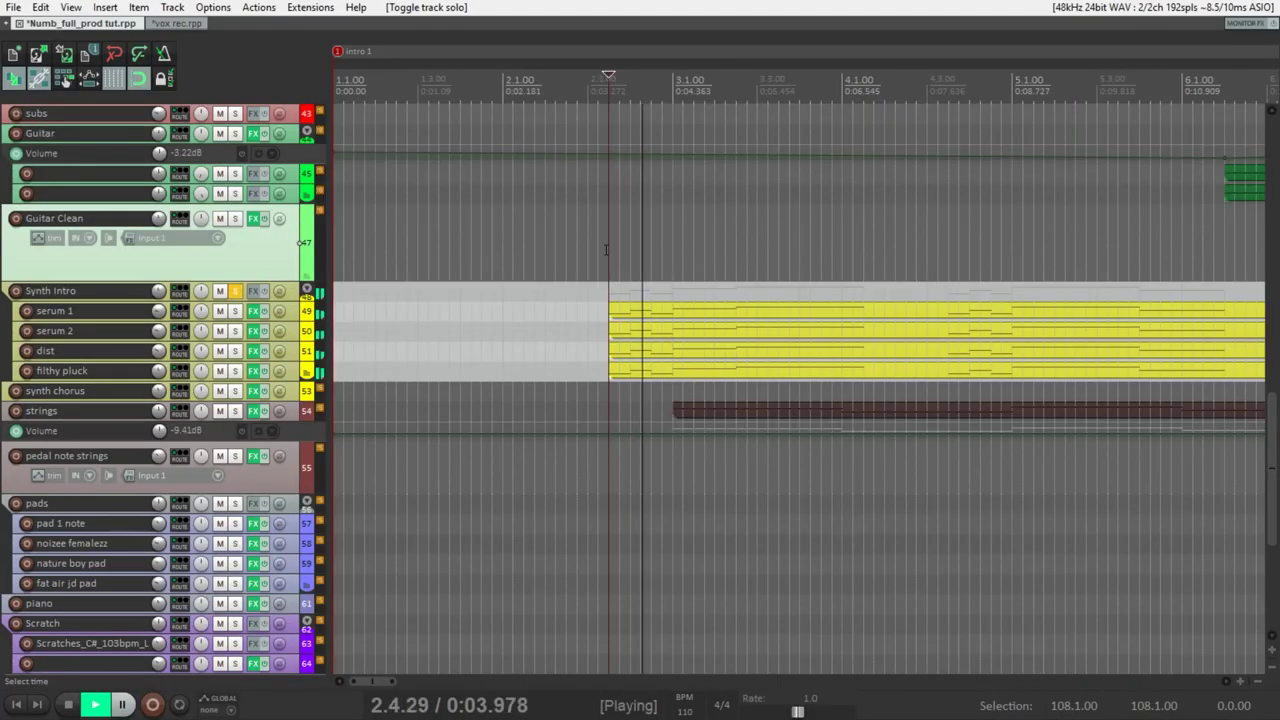
Step: Scroll the track list to bring the Synth Intro layers into view
scroll(606, 249, "down", 3)
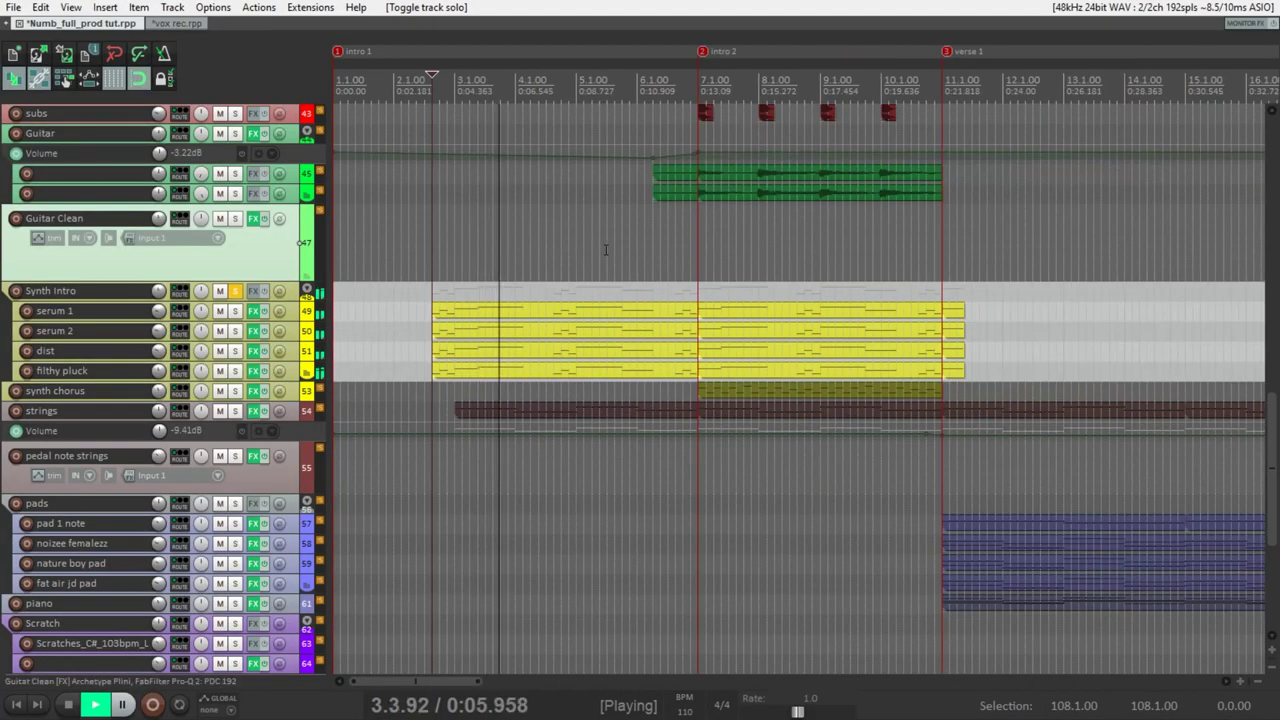
scroll(594, 300, "up", 1, "ctrl")
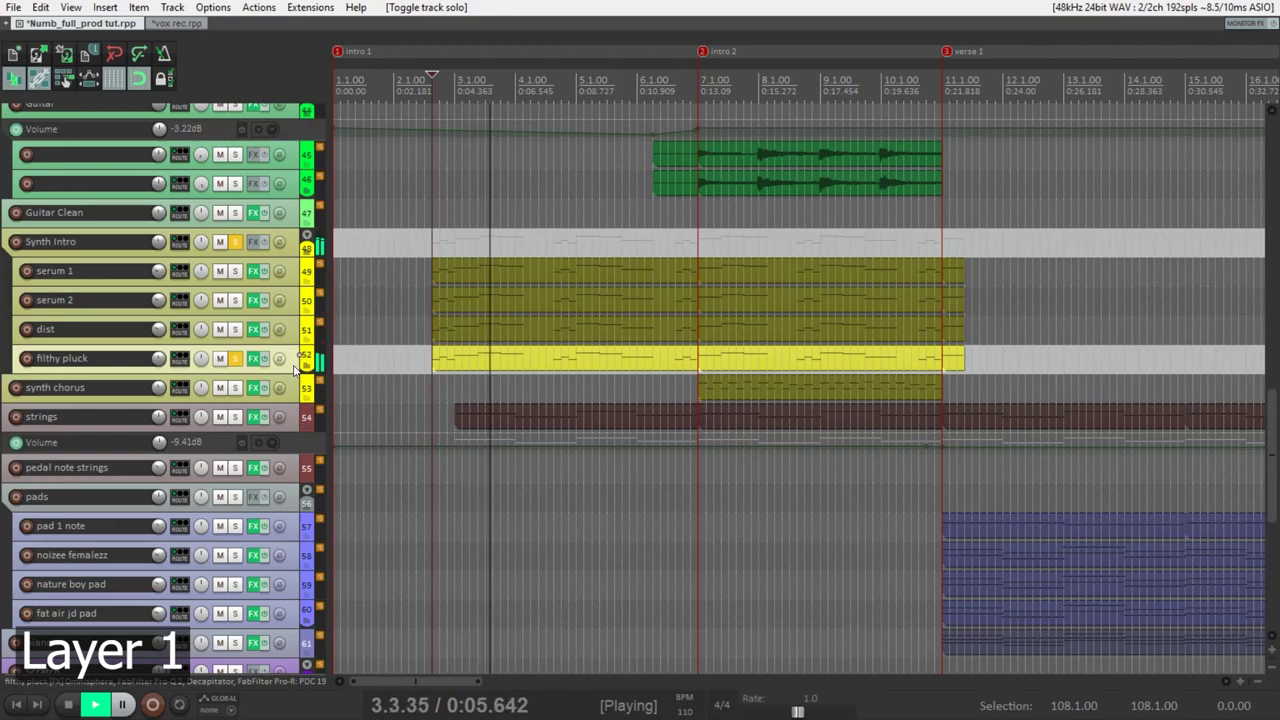
Step: Turn off granular on filthy pluck's Omnisphere layer A oscillator
left_click(254, 358)
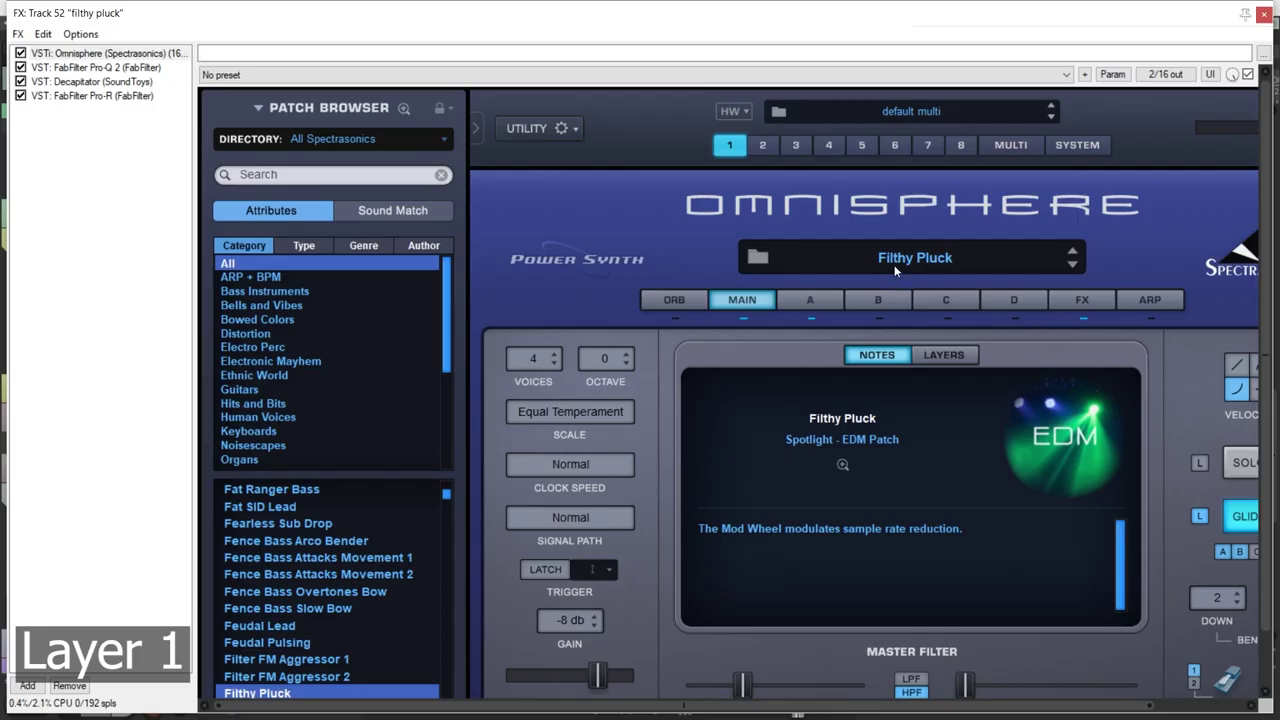
left_click(820, 292)
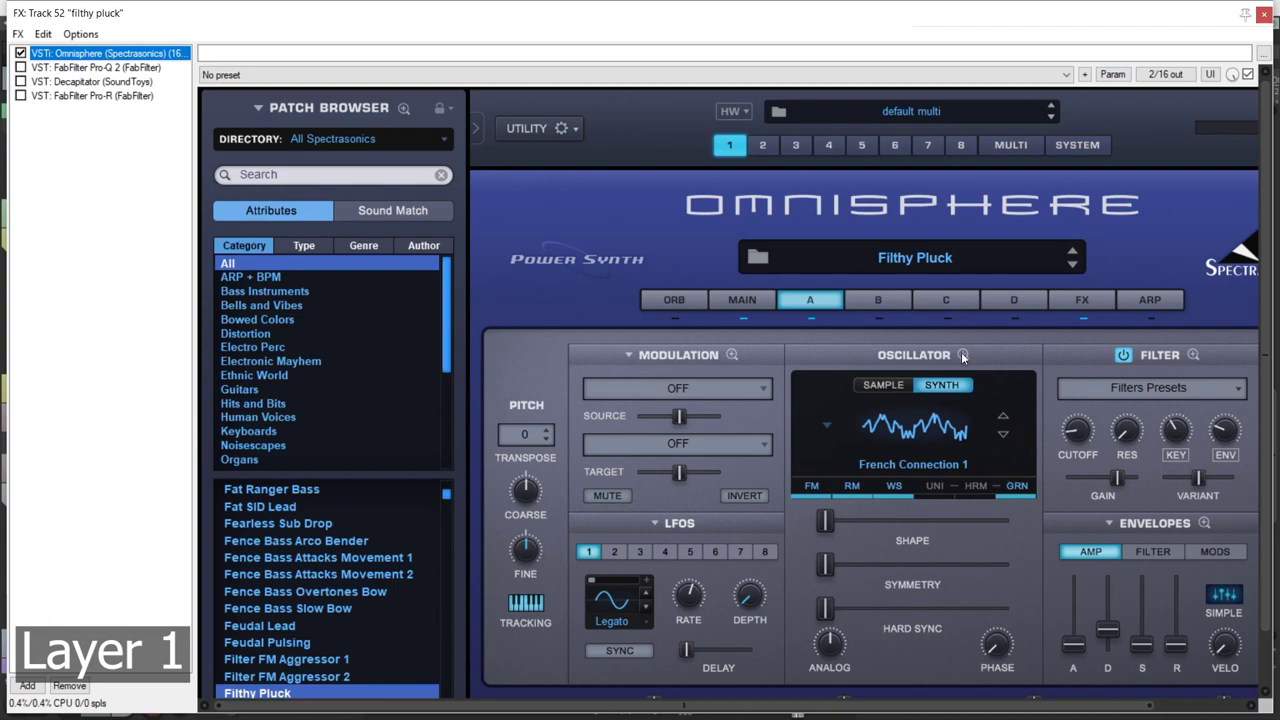
left_click(963, 355)
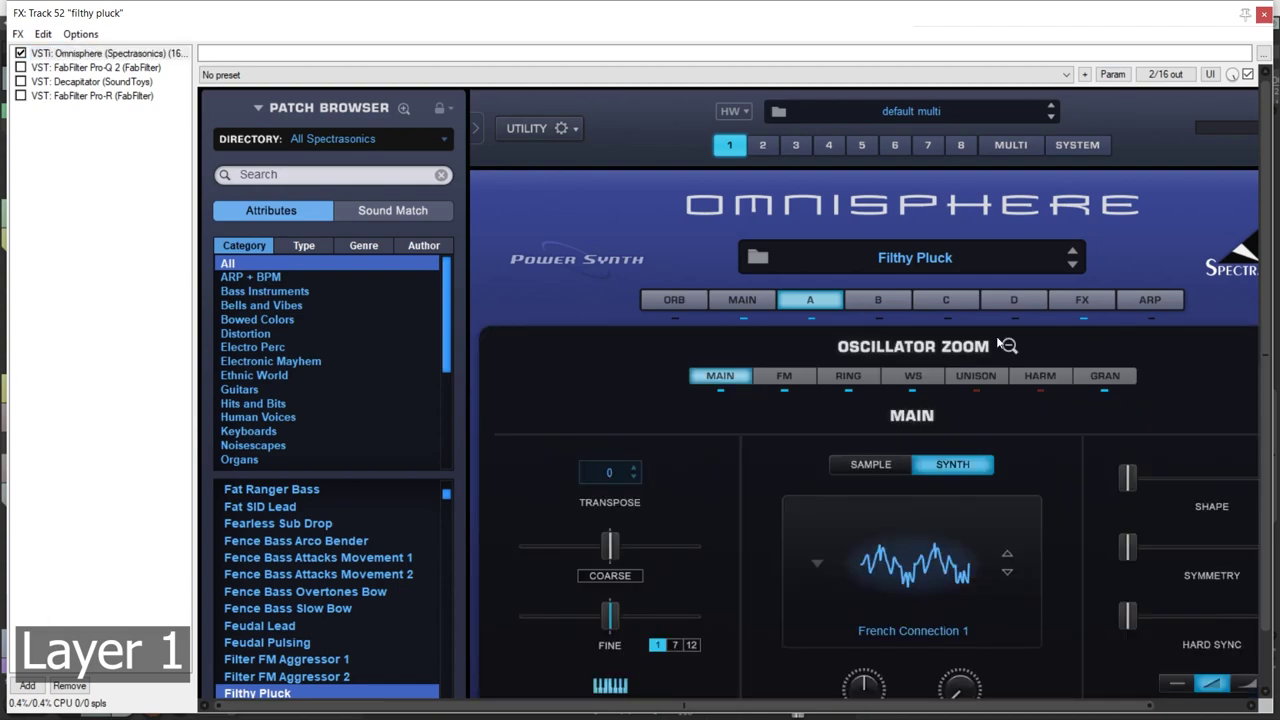
left_click(1106, 376)
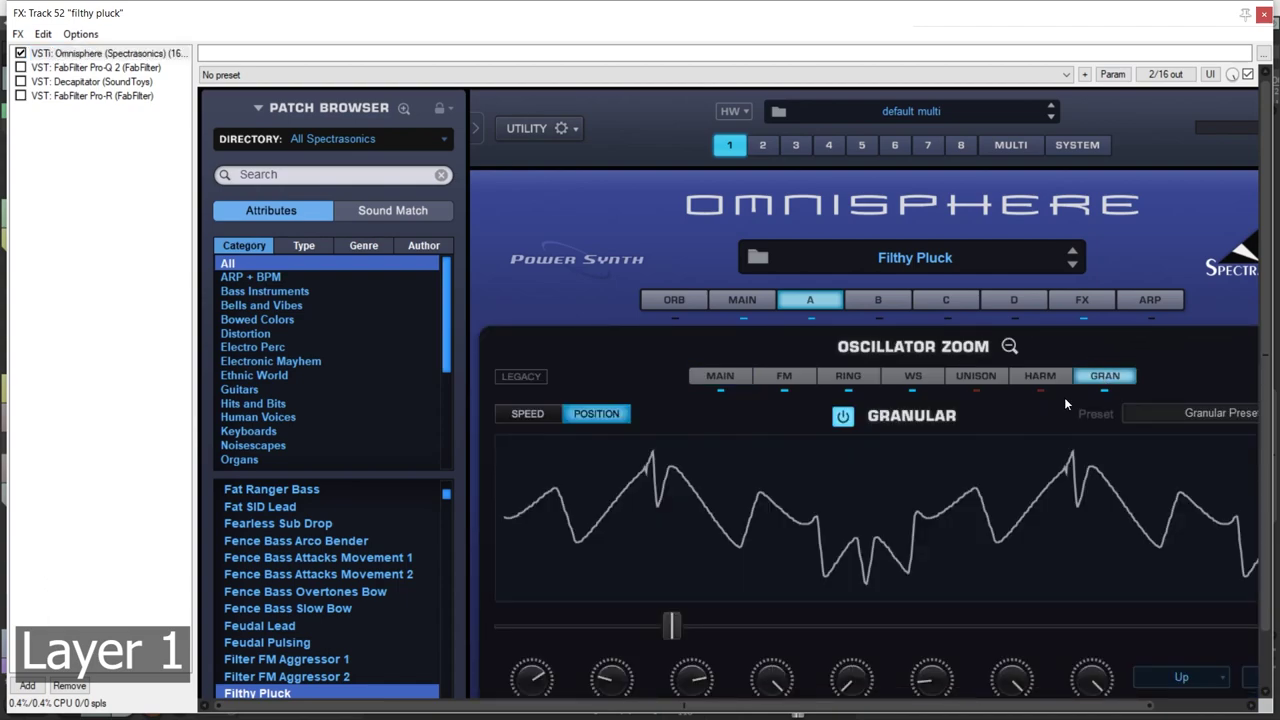
left_click(842, 418)
left_click(1009, 346)
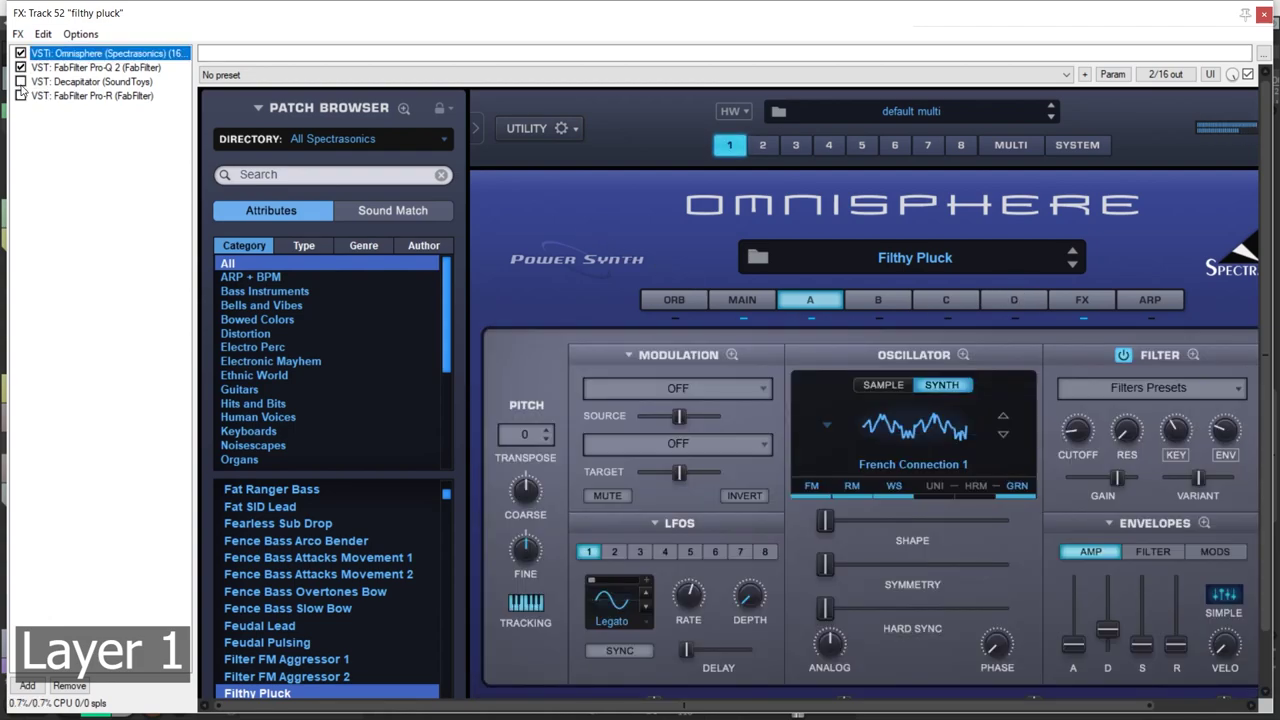
Step: Enable filthy pluck's Pro-Q 2, Decapitator and Pro-R effects
left_click(47, 67)
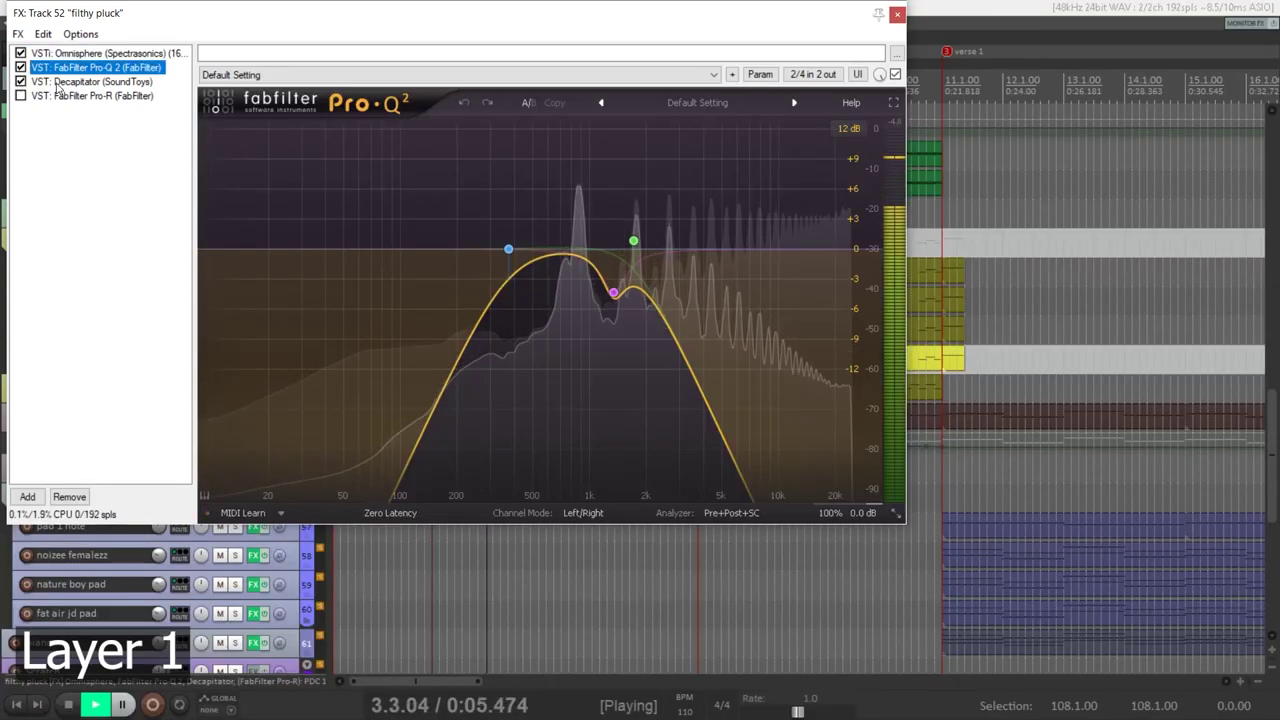
left_click(45, 81)
left_click(72, 96)
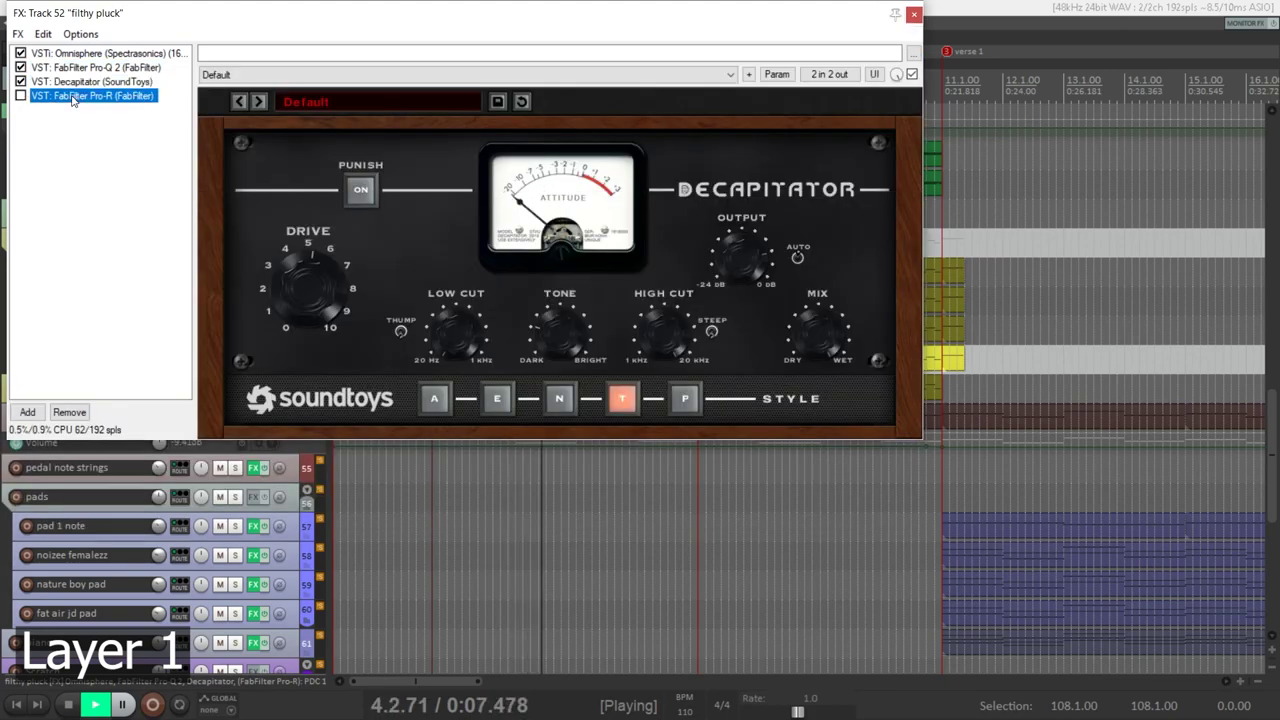
left_click(20, 95)
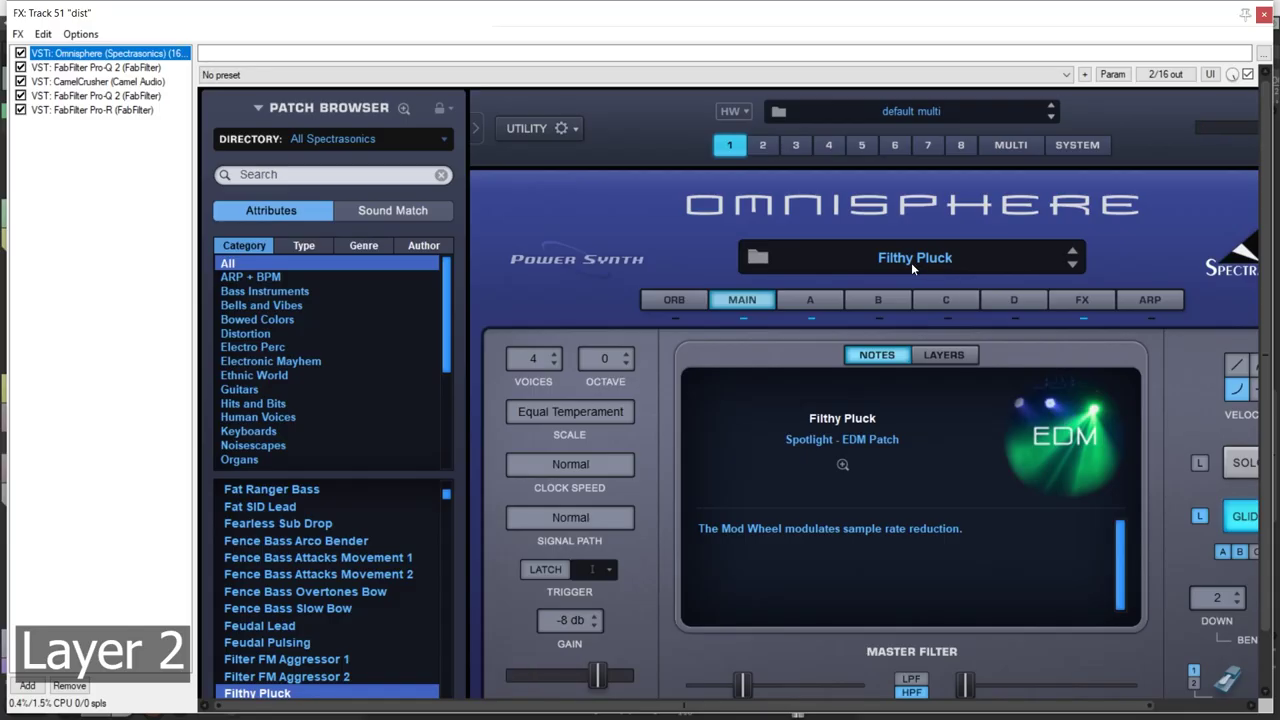
Step: Inspect dist's CamelCrusher and two Pro-Q 2 effects, then unmute dist and stop playback
left_click(97, 82)
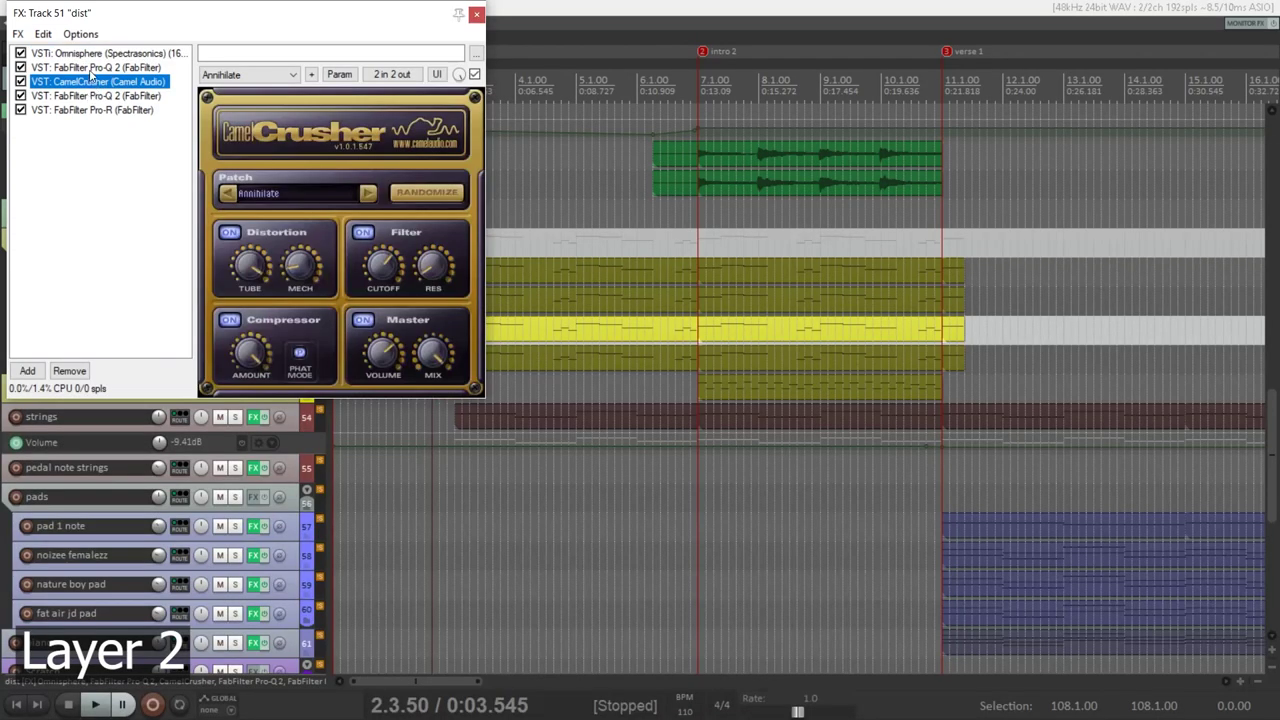
left_click(90, 68)
left_click(107, 96)
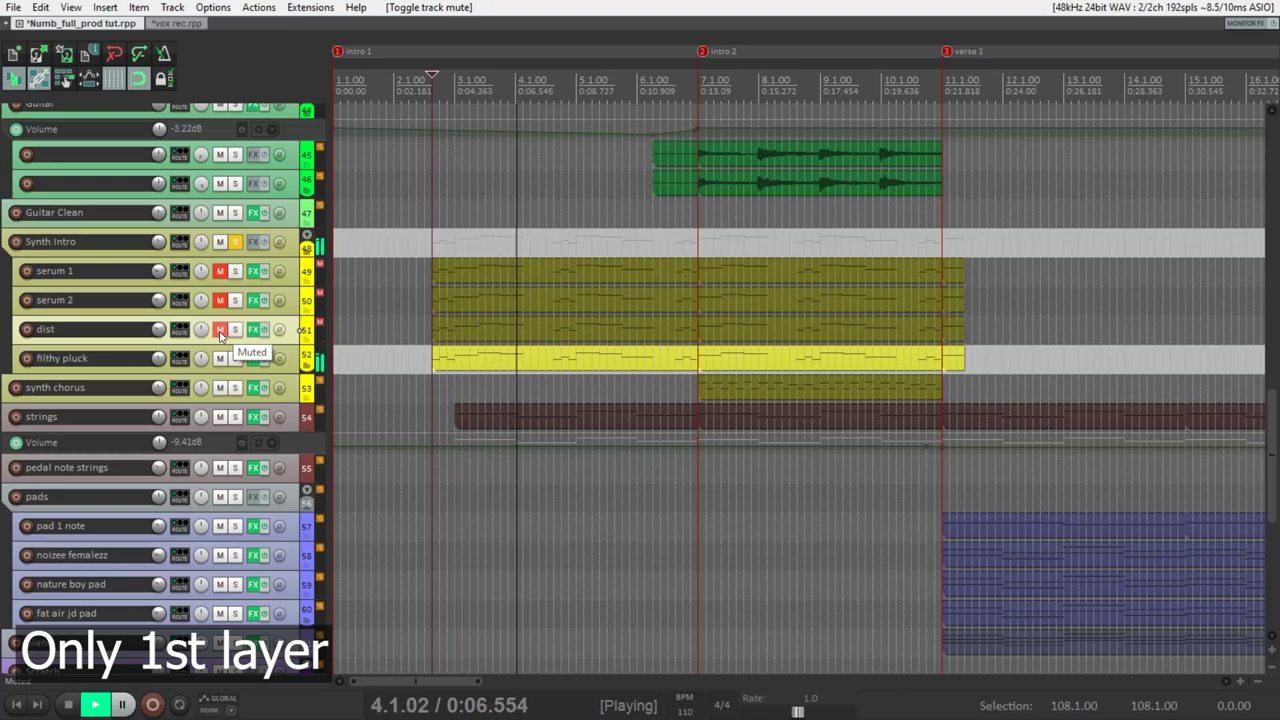
left_click(220, 331)
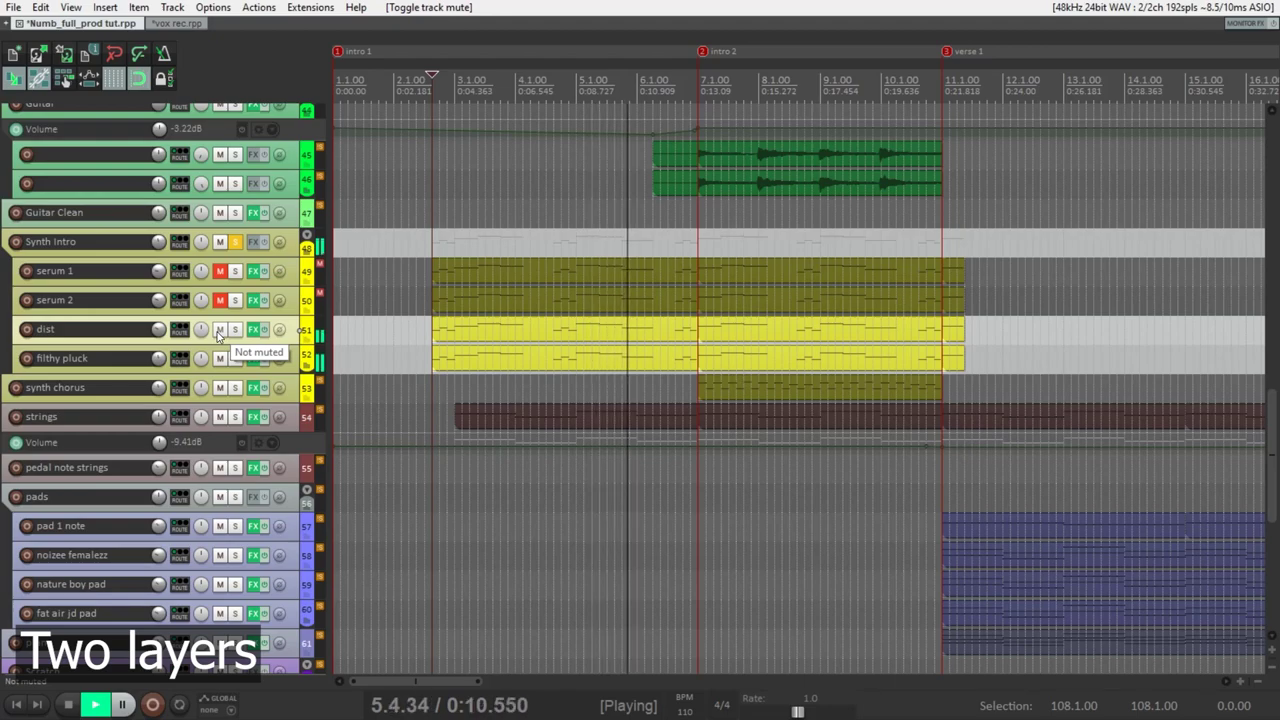
key("space")
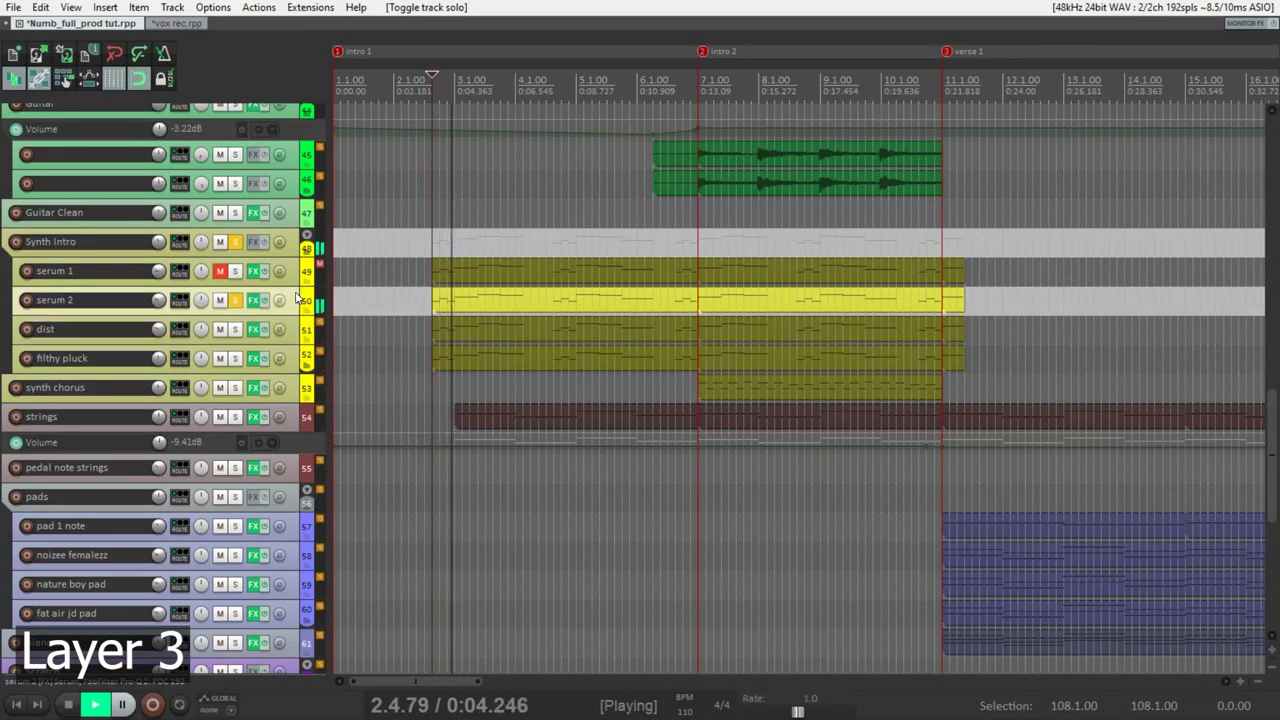
Step: Open serum 2's effect chain and play it while viewing Serum's FX page
key("shift+f")
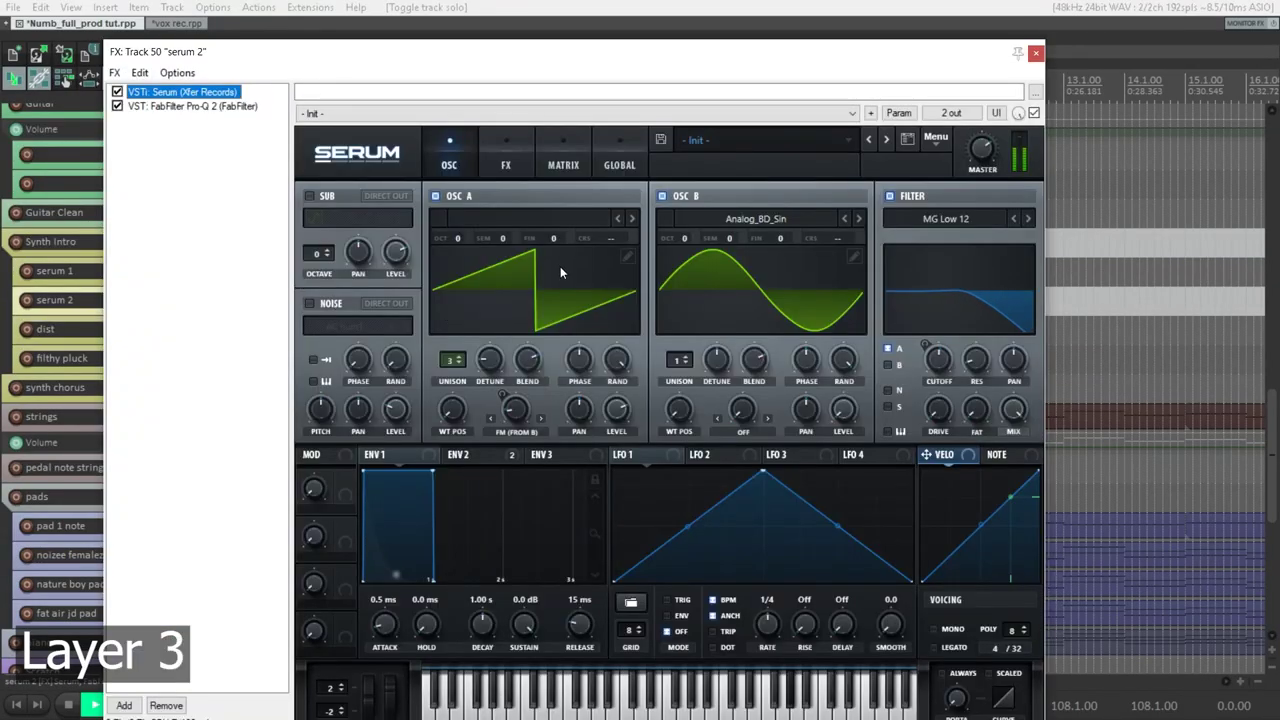
key("space")
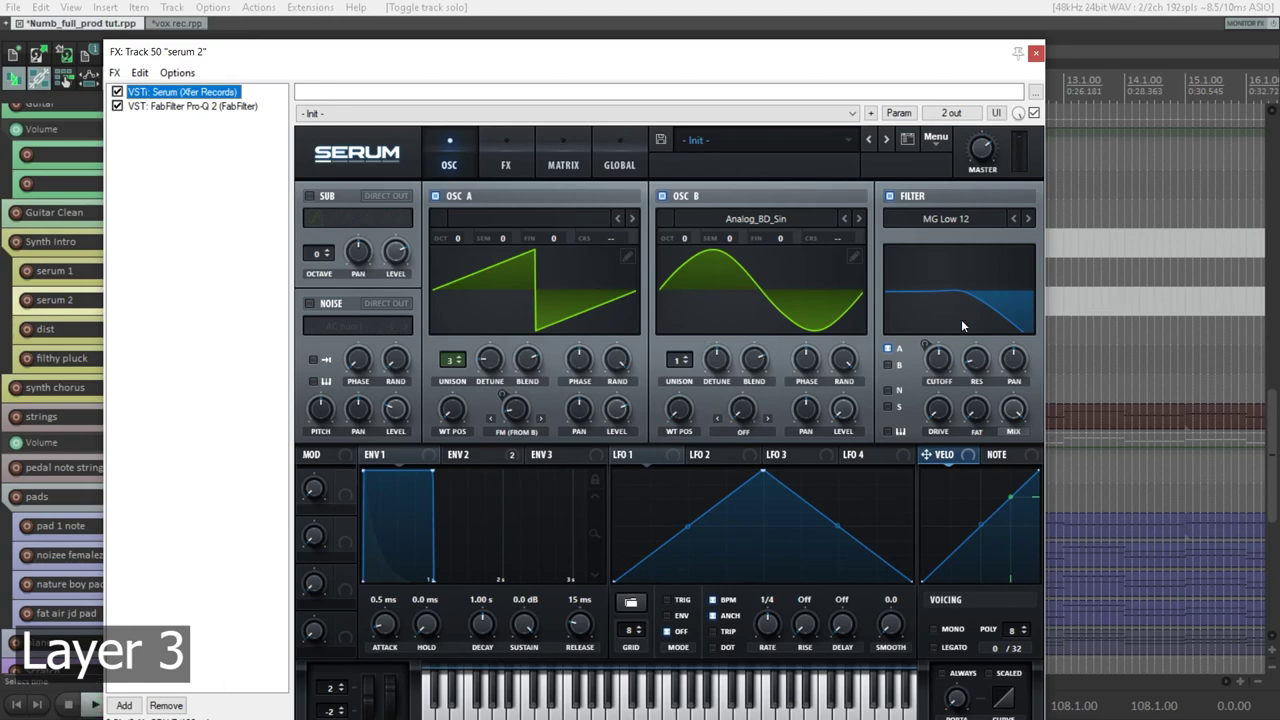
key("space")
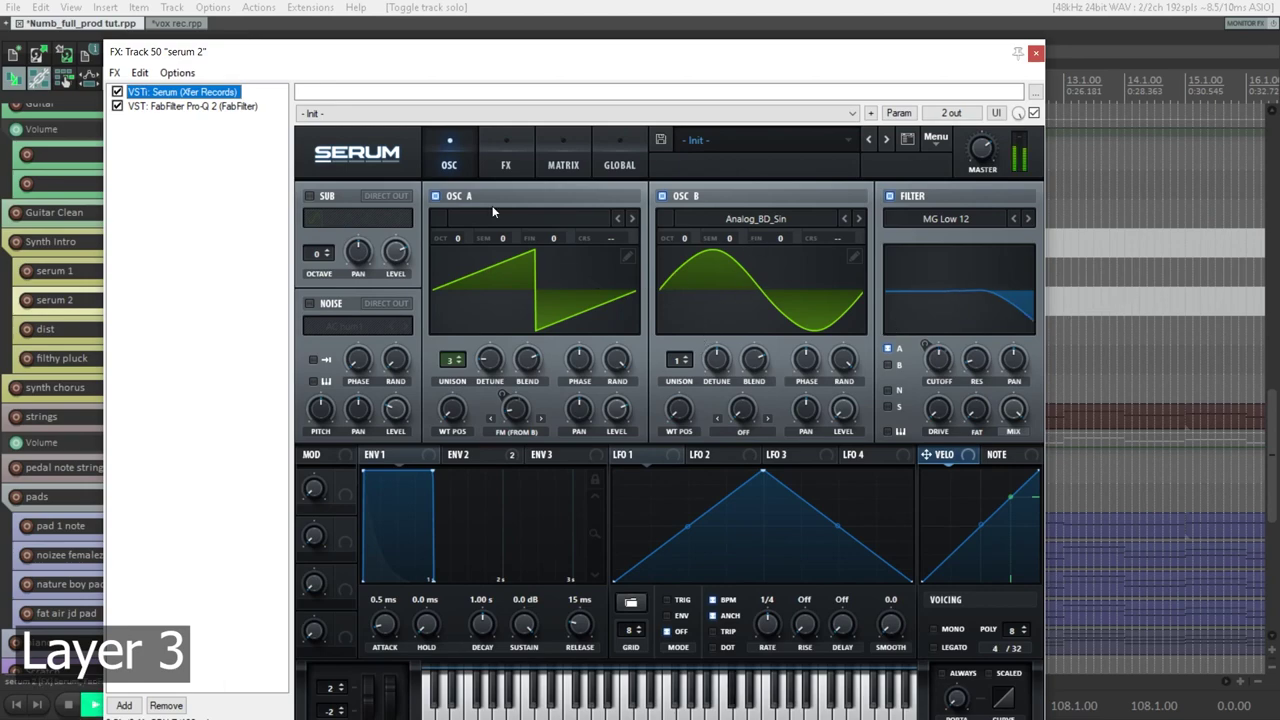
left_click(505, 165)
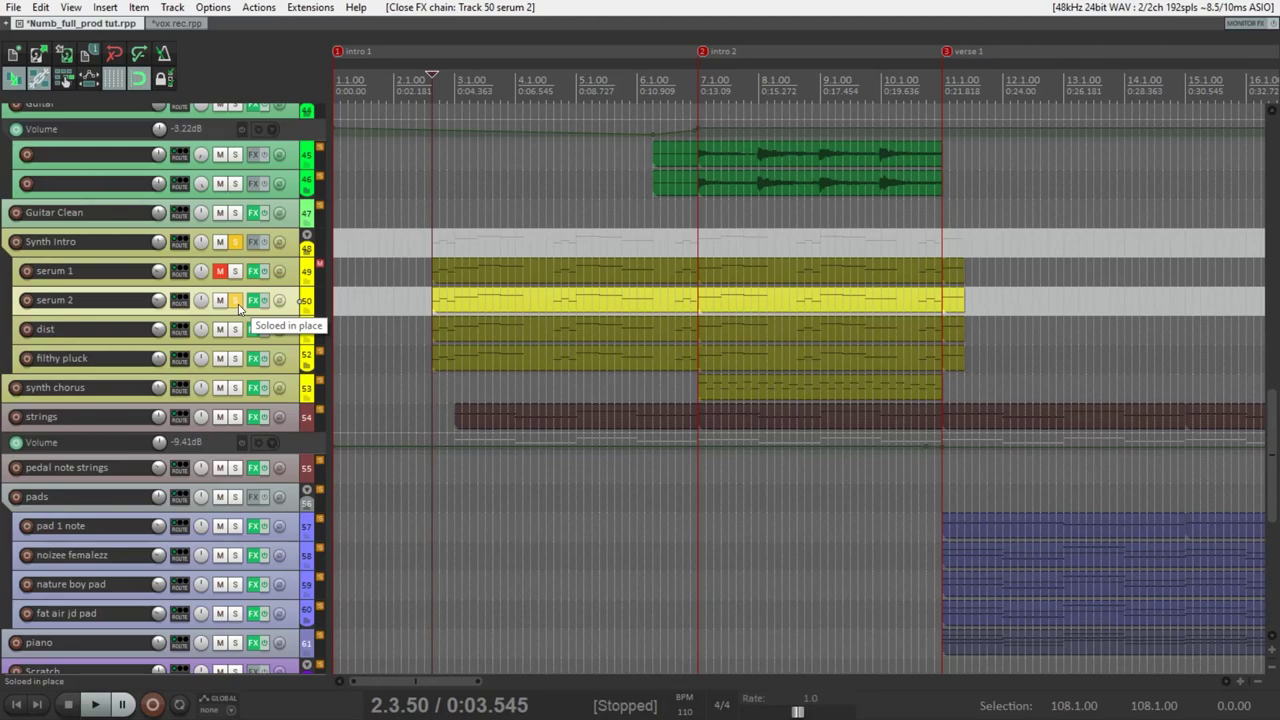
Step: Unsolo serum 2, then mute and unmute it during playback to compare the layers
left_click(238, 308)
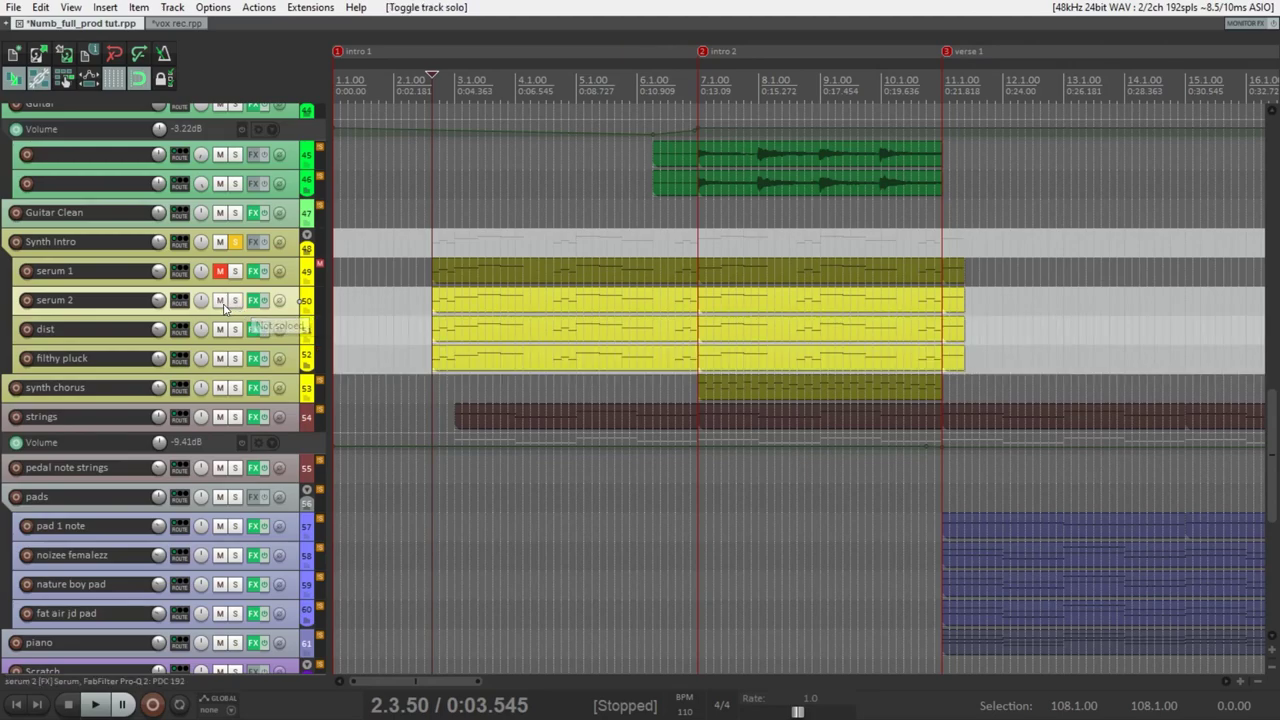
left_click(222, 306)
key("space")
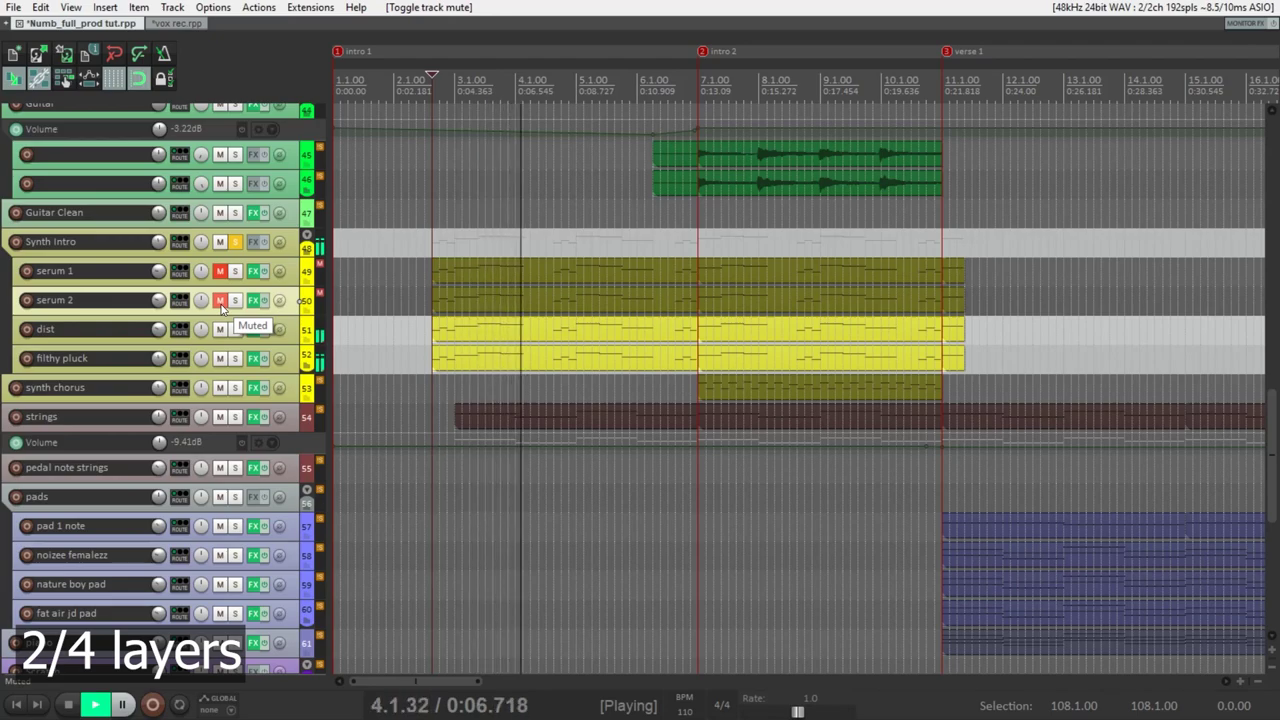
left_click(220, 306)
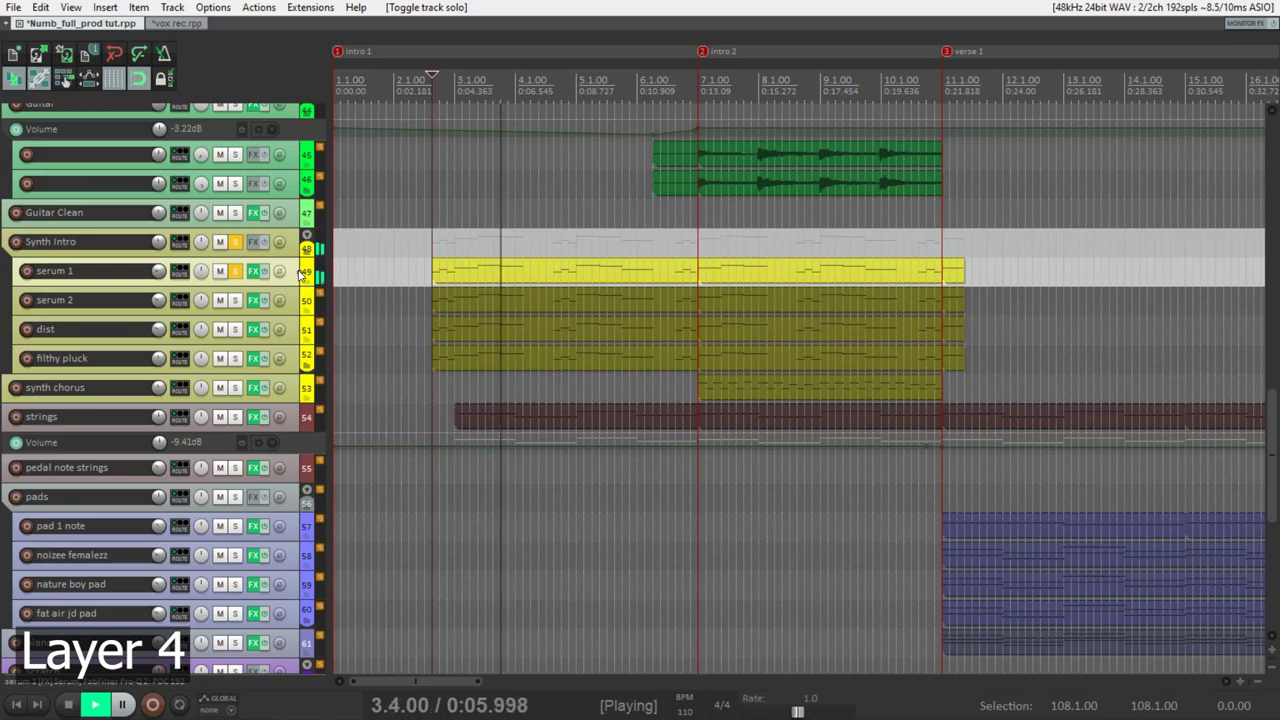
Step: Review serum 1's Serum FX and OSC pages, then unmute serum 1
left_click(254, 271)
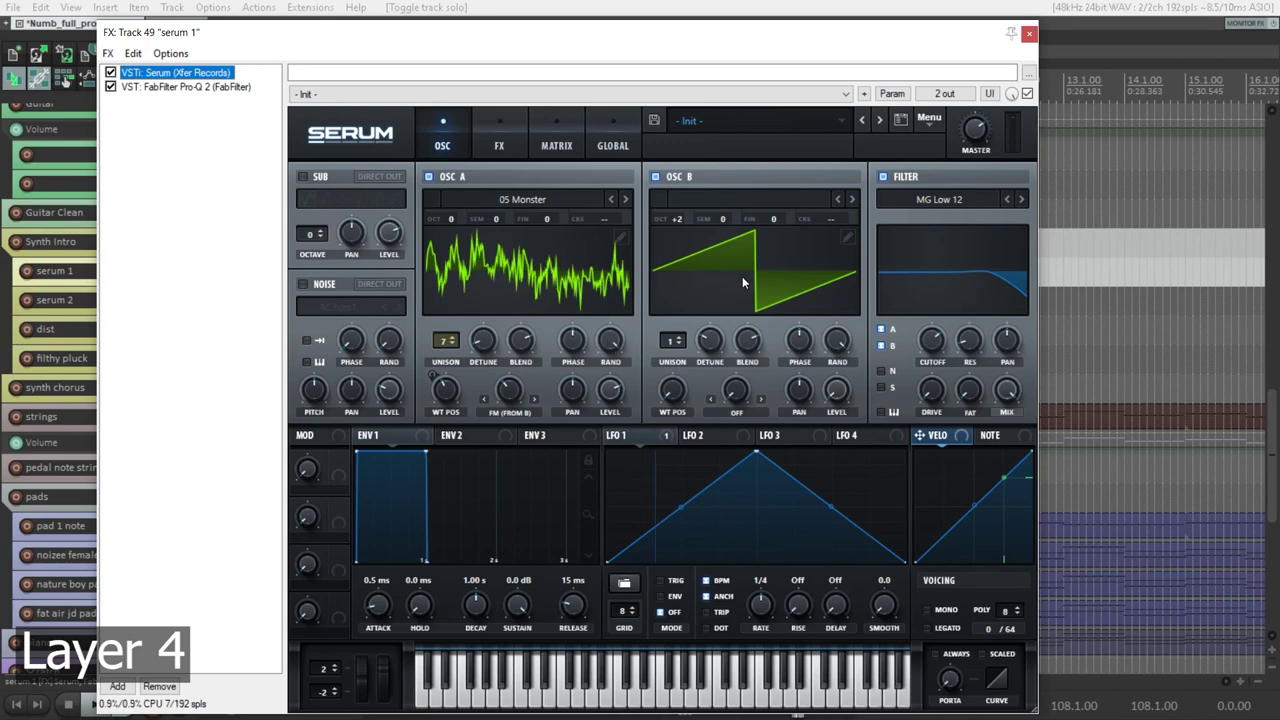
left_click(500, 148)
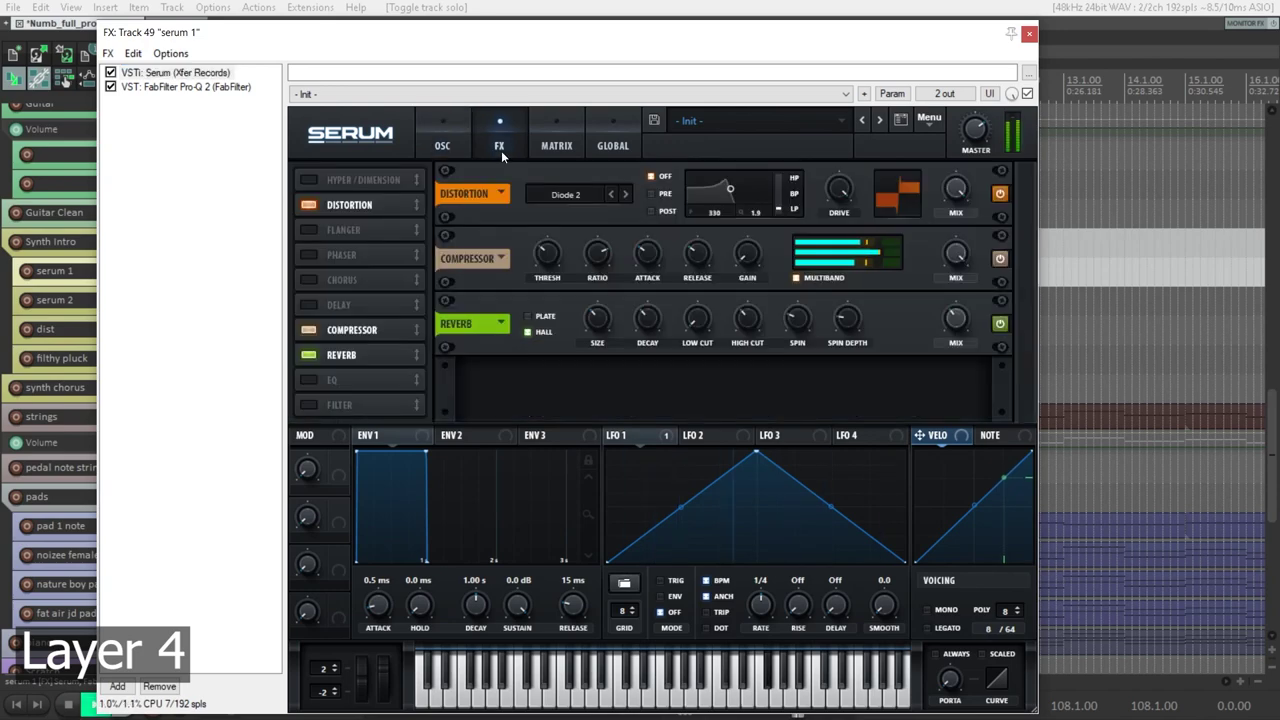
left_click(450, 148)
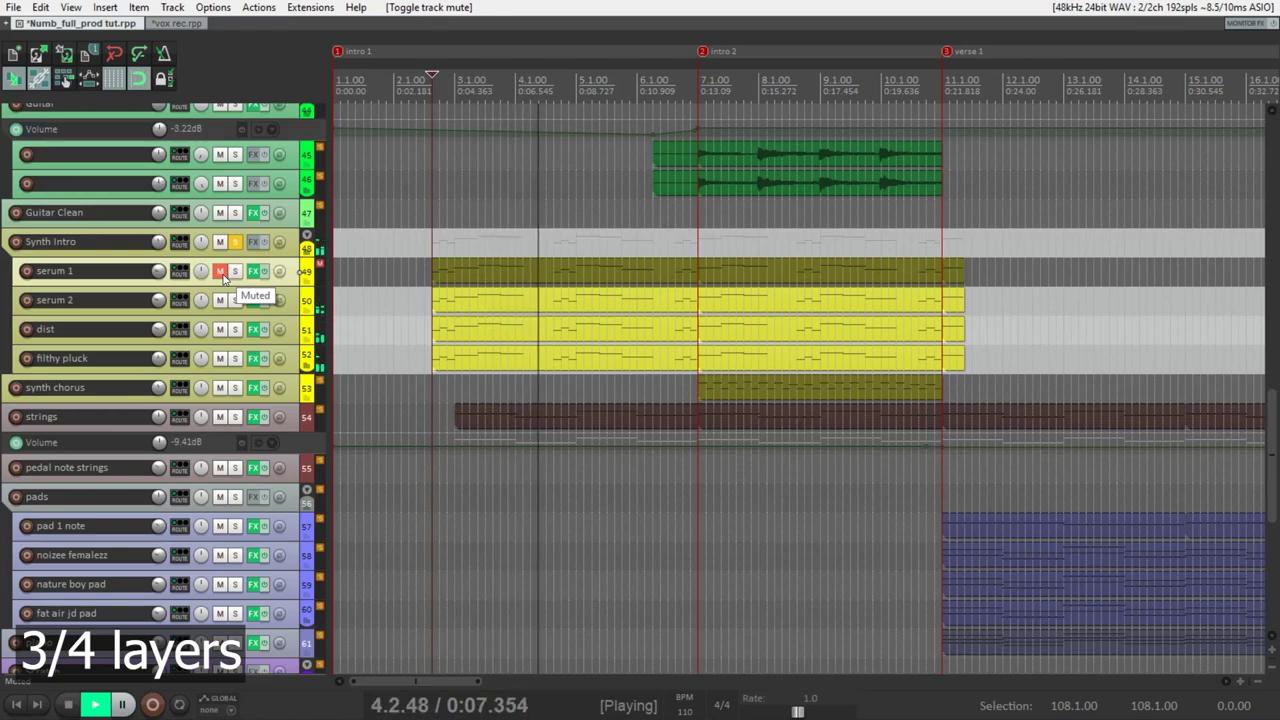
left_click(221, 272)
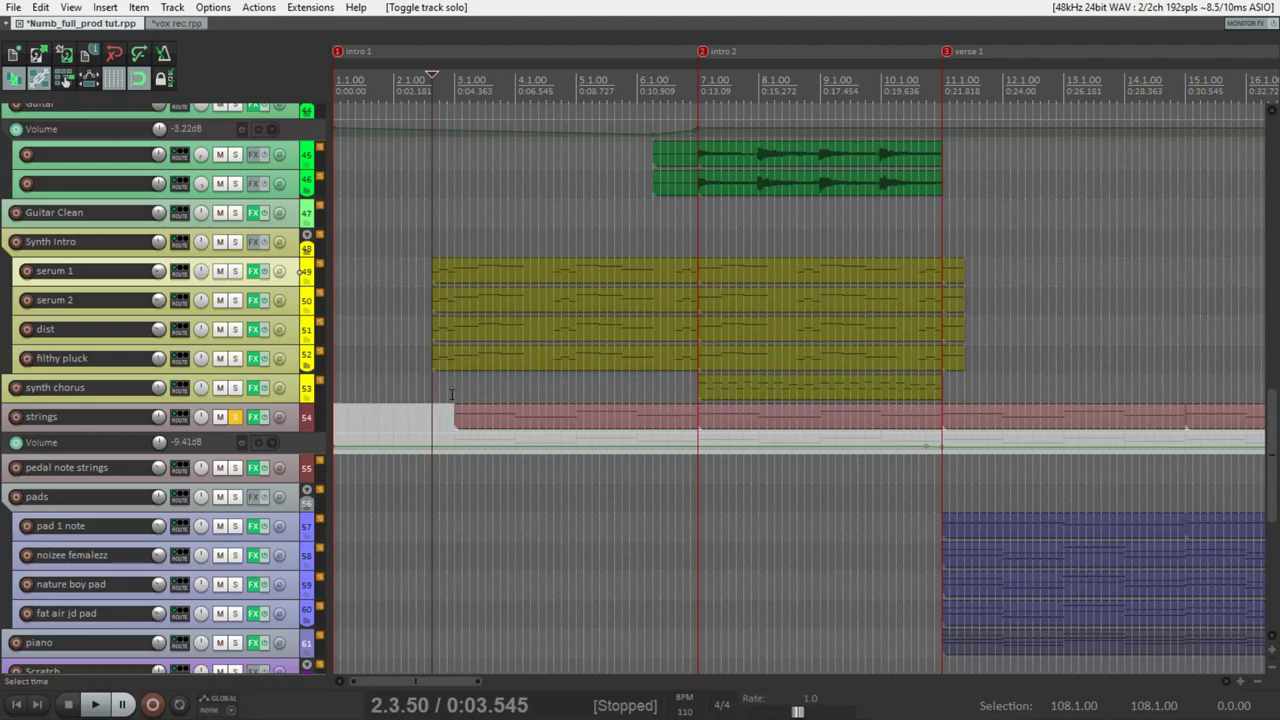
Step: Set the play position to bar 3, open the strings instrument, and scroll down to the noise tracks
left_click(452, 396)
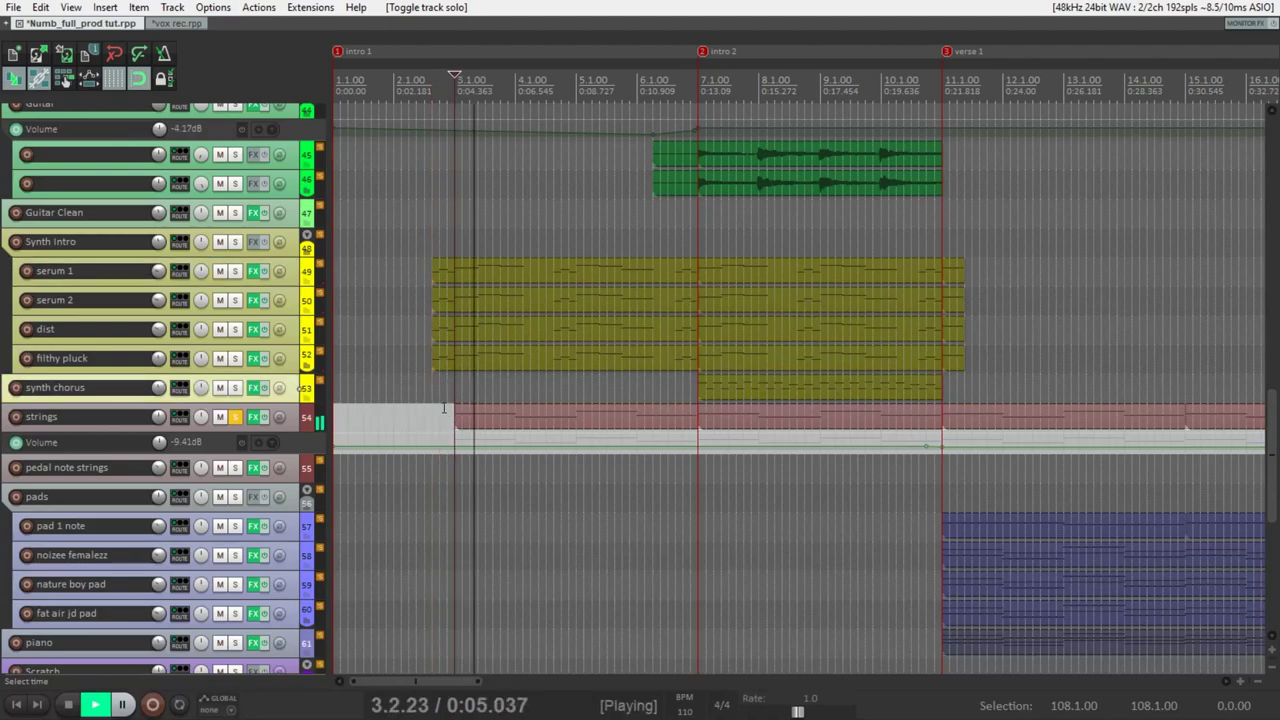
left_click(284, 418)
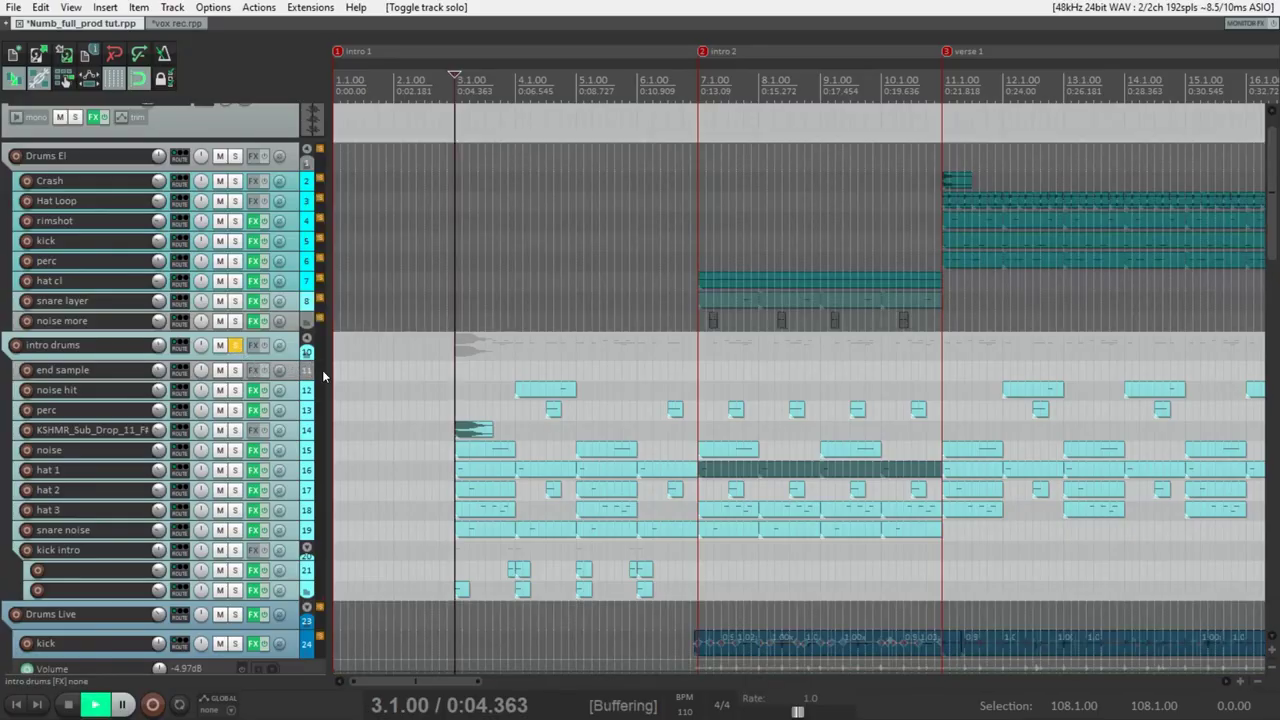
scroll(663, 372, "down", 3)
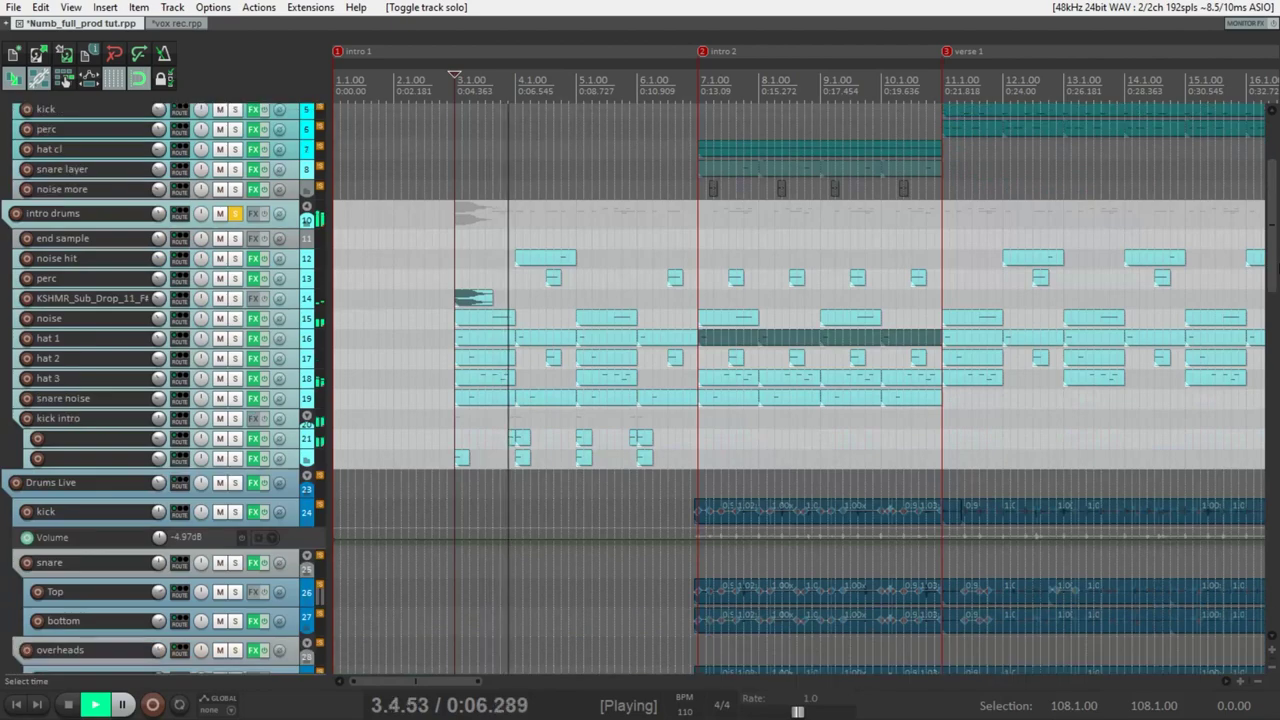
scroll(663, 388, "down", 1)
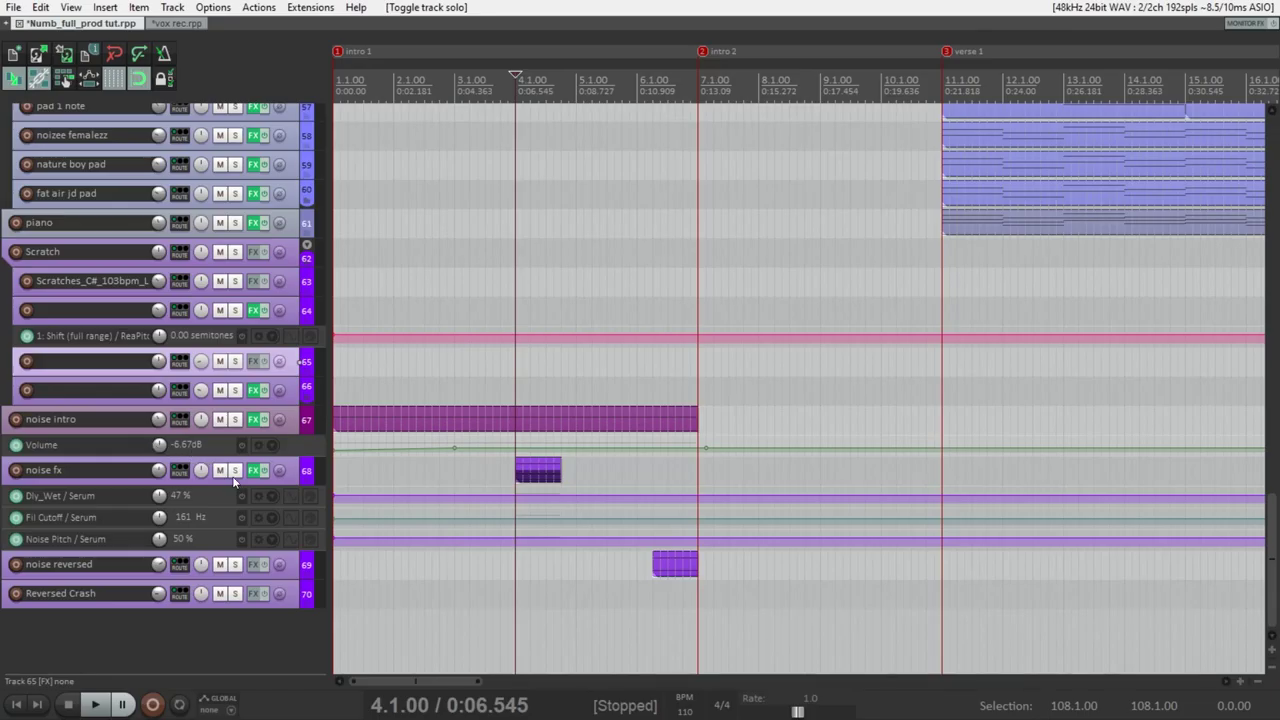
Step: Solo noise fx, start playback, and view its Serum effects page
left_click(235, 470)
key("space")
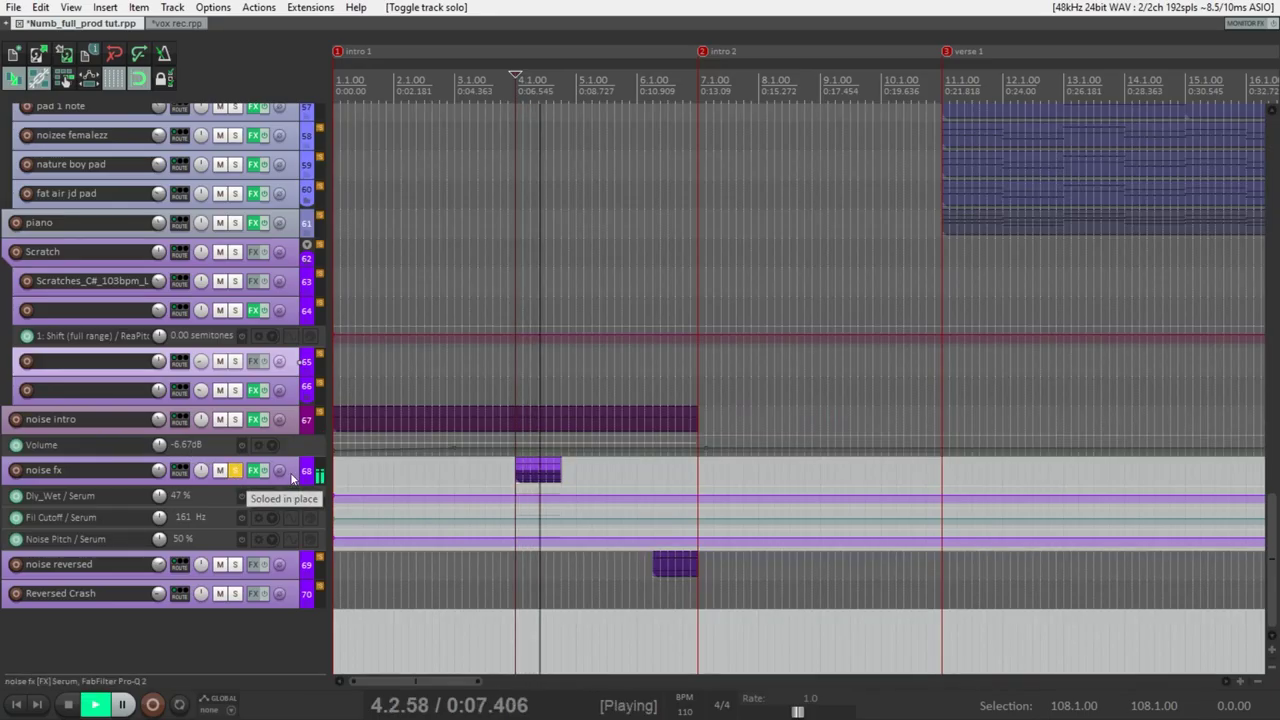
left_click(297, 468)
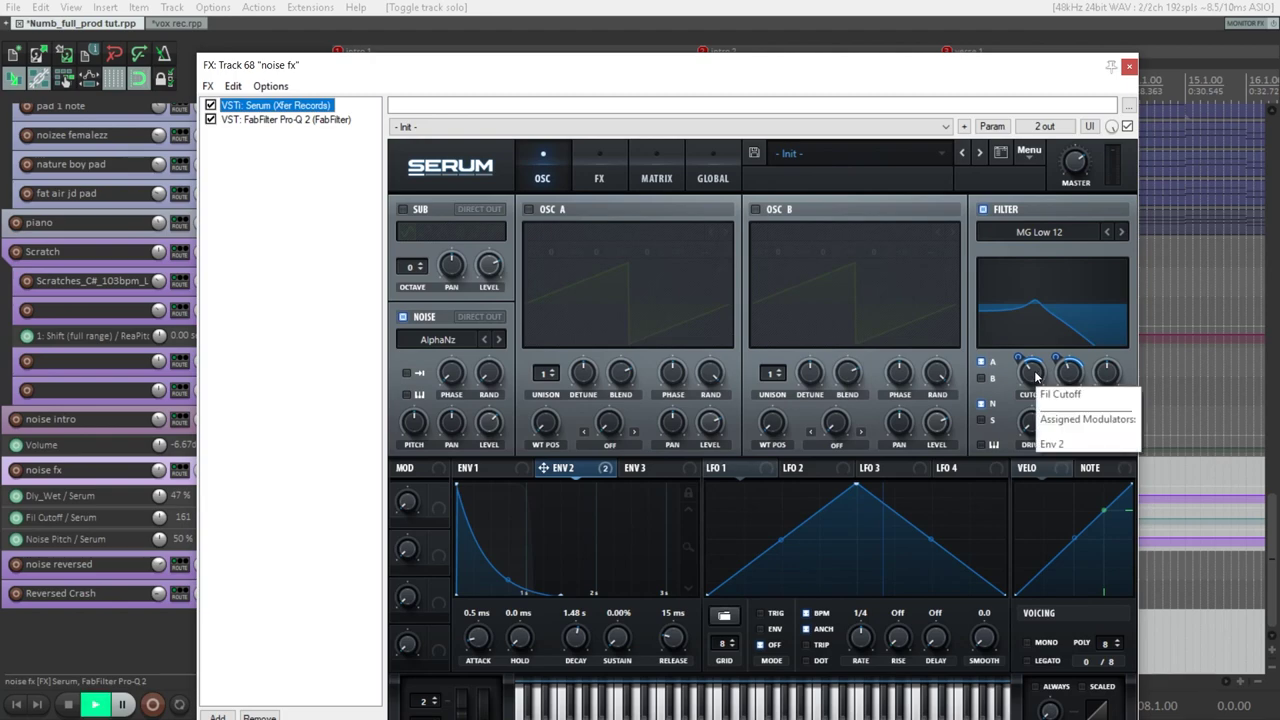
left_click(600, 177)
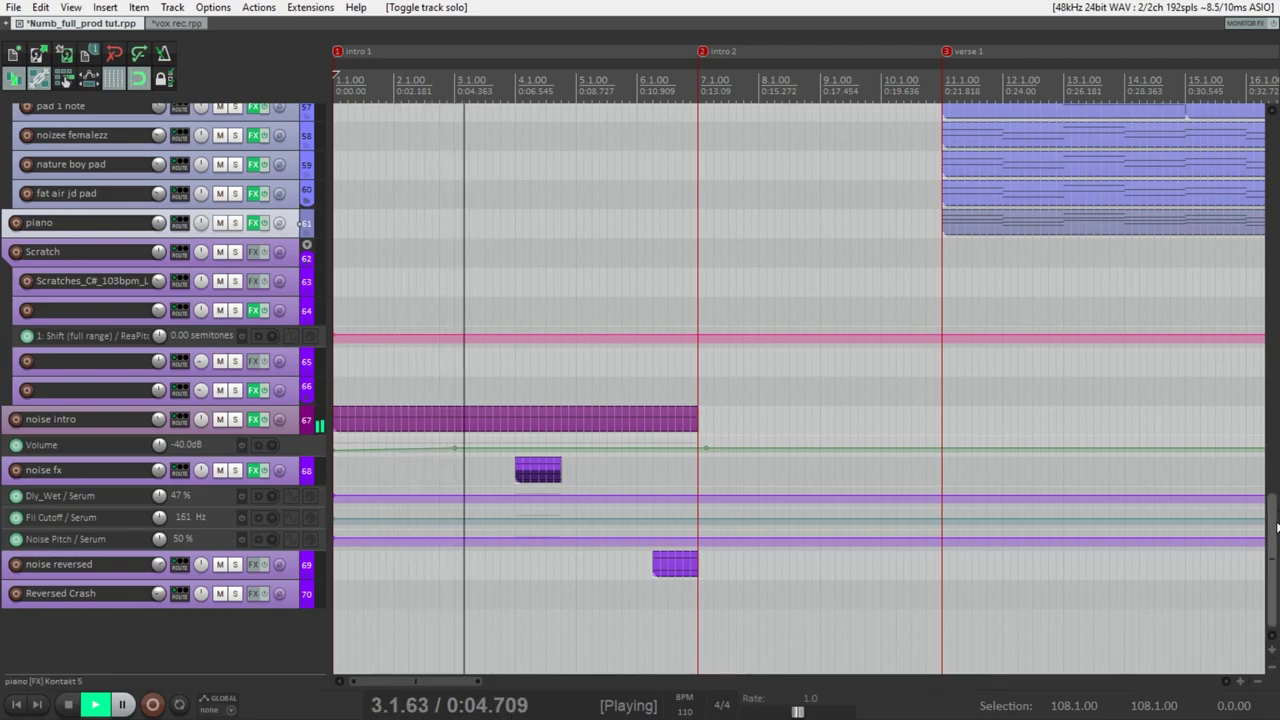
Step: Scroll the track list up to the top and back down to the Drums Live and Drums folders
scroll(1276, 531, "up", 15)
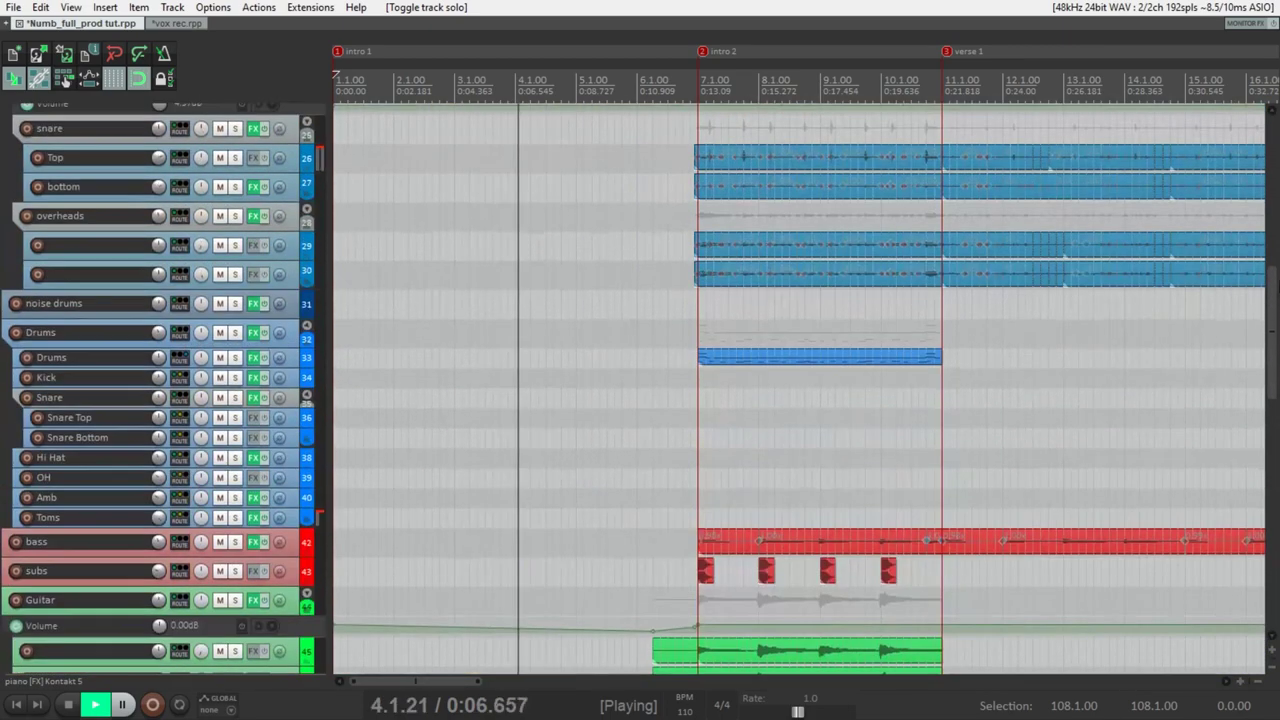
scroll(1276, 531, "up", 8)
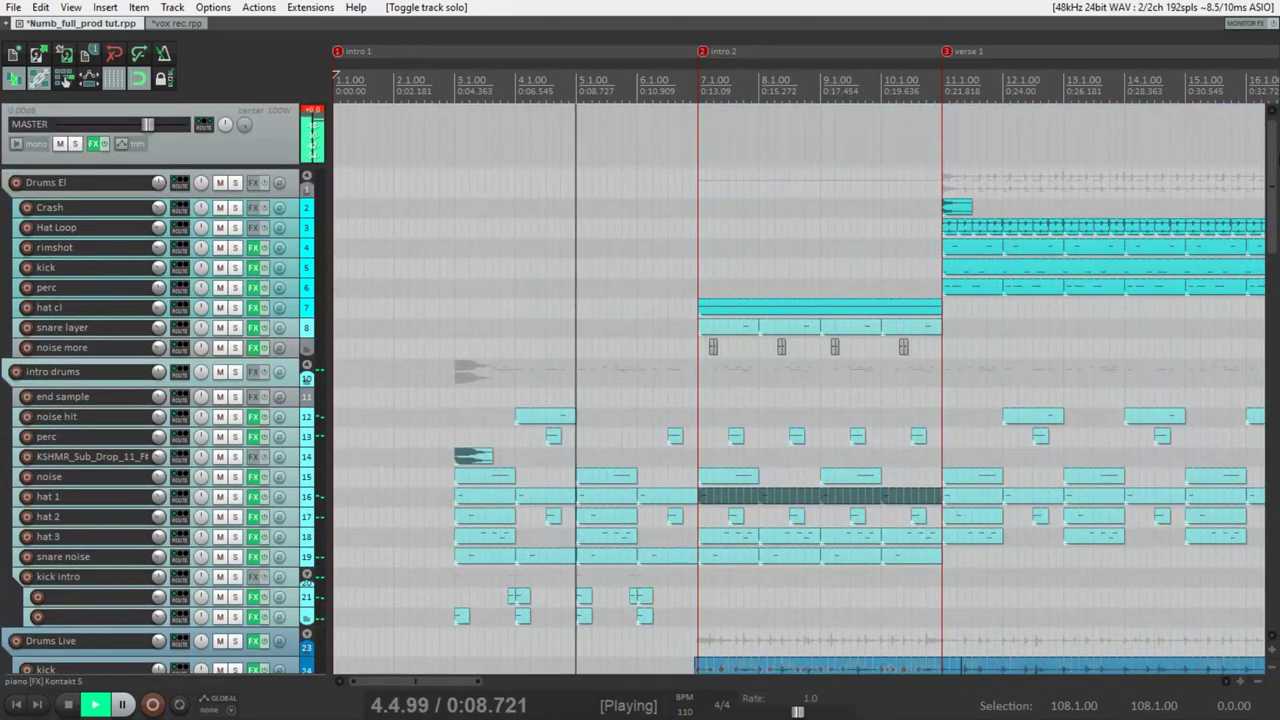
scroll(1276, 531, "down", 15)
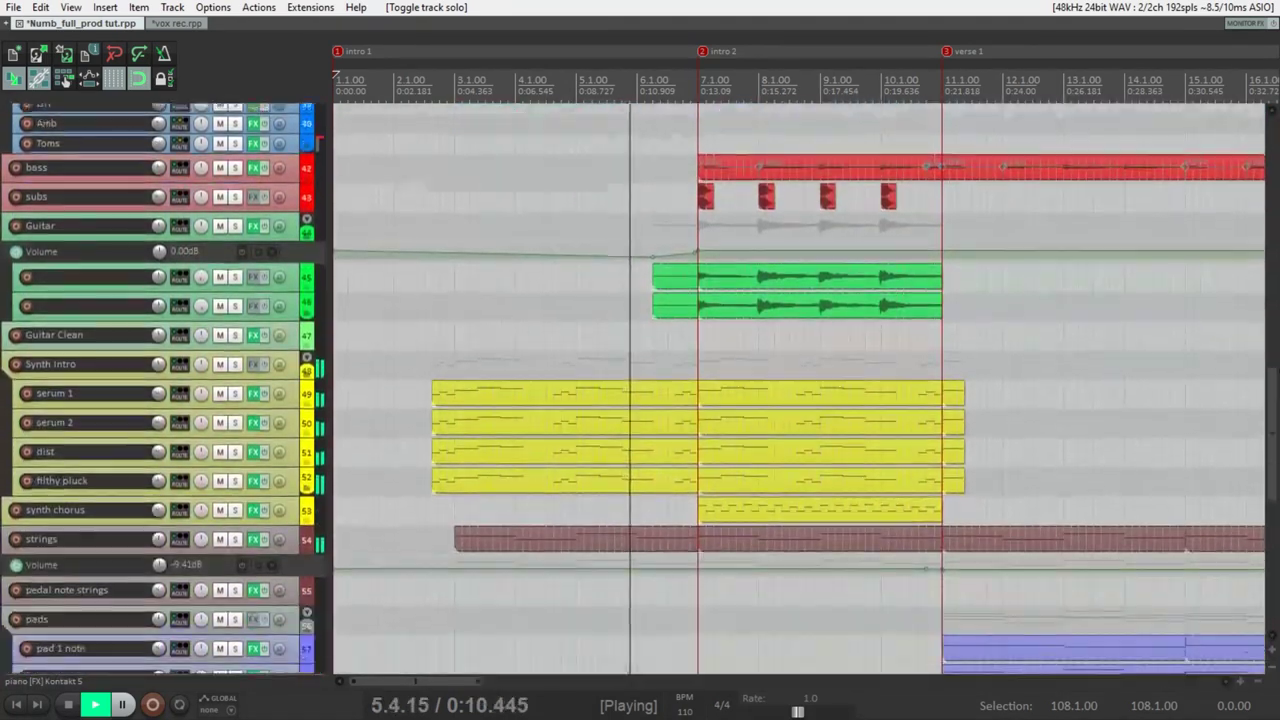
scroll(1276, 531, "down", 4)
scroll(1276, 531, "up", 10)
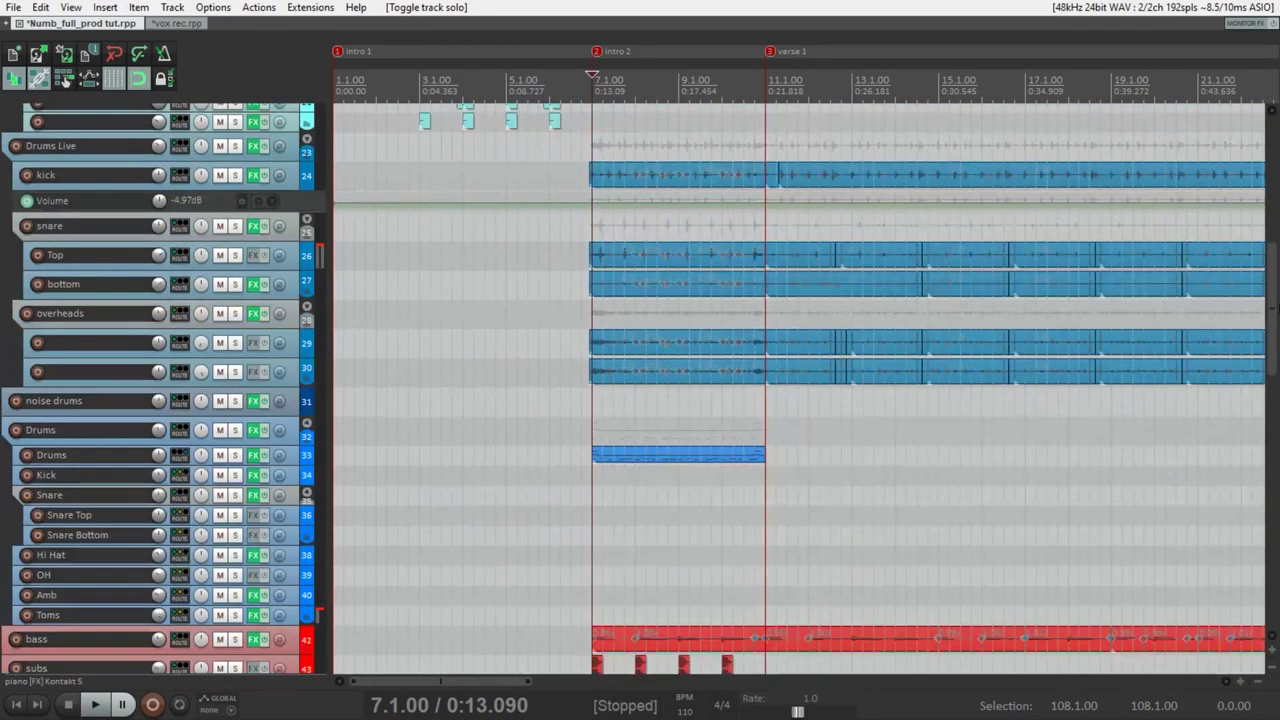
scroll(800, 390, "down", 3)
scroll(800, 390, "up", 3)
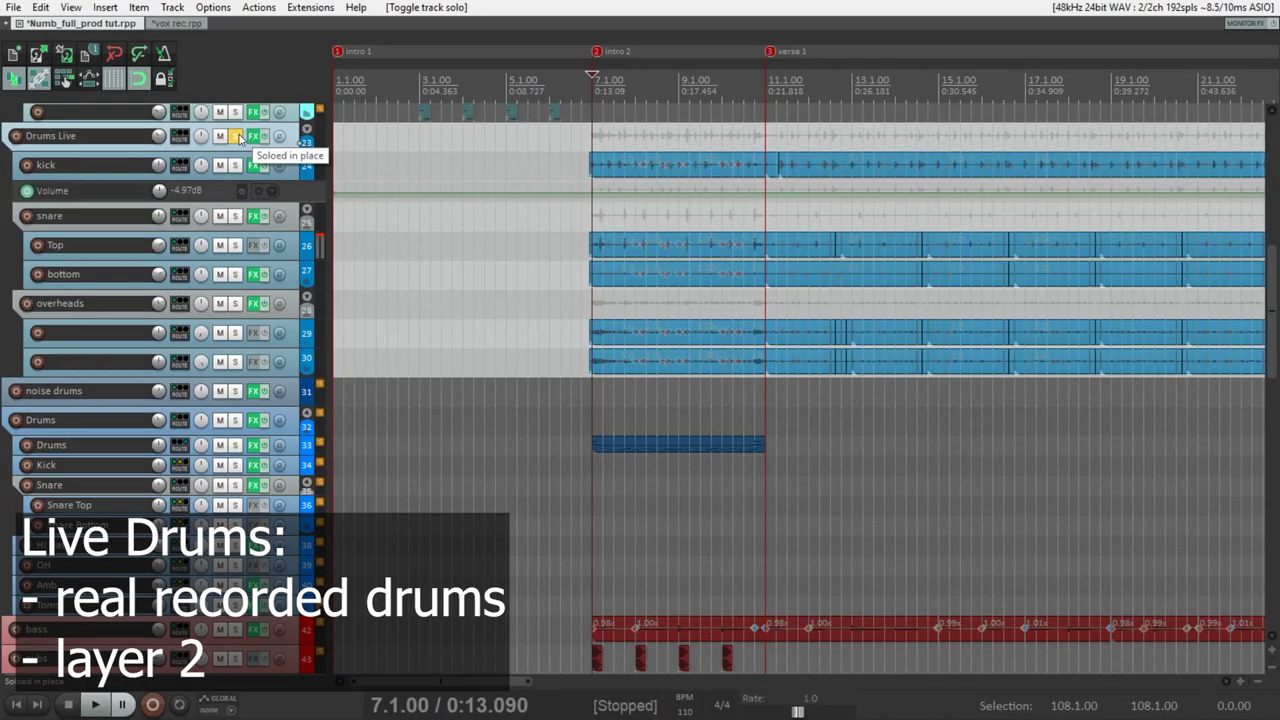
Step: Solo the Drums Live group and play the song from intro 2
scroll(710, 209, "up", 2)
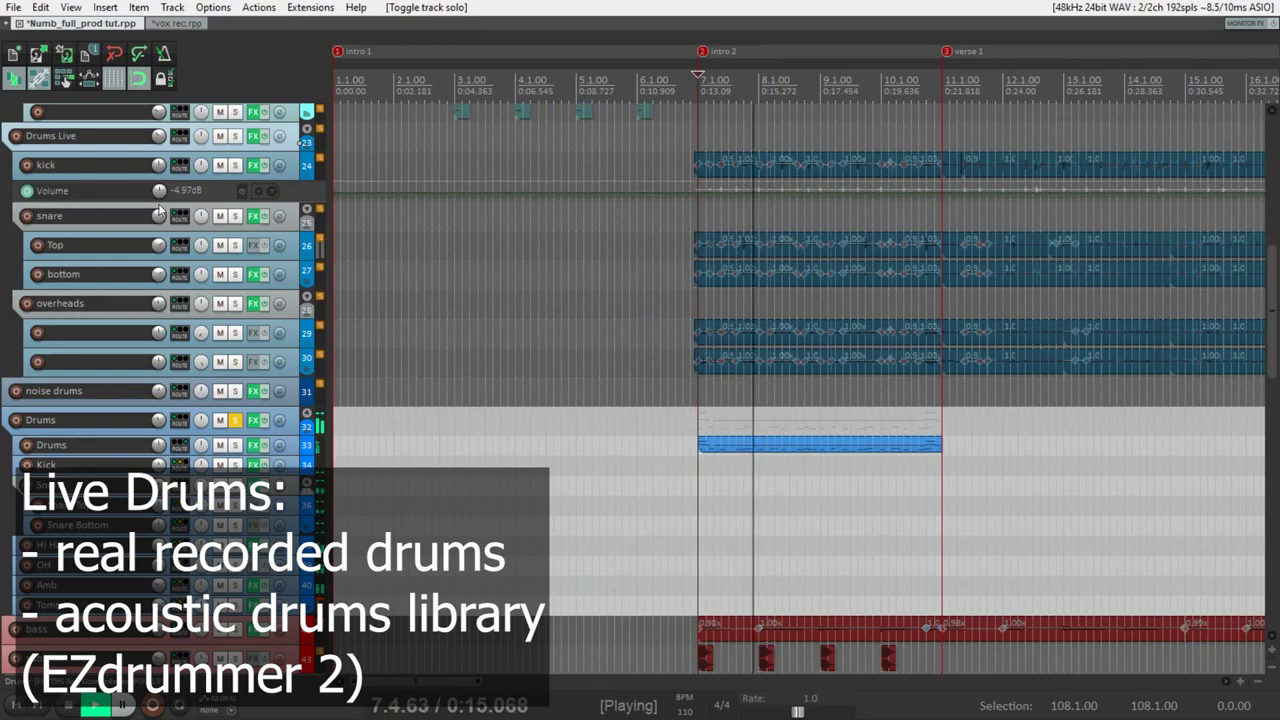
left_click(236, 136)
key("space")
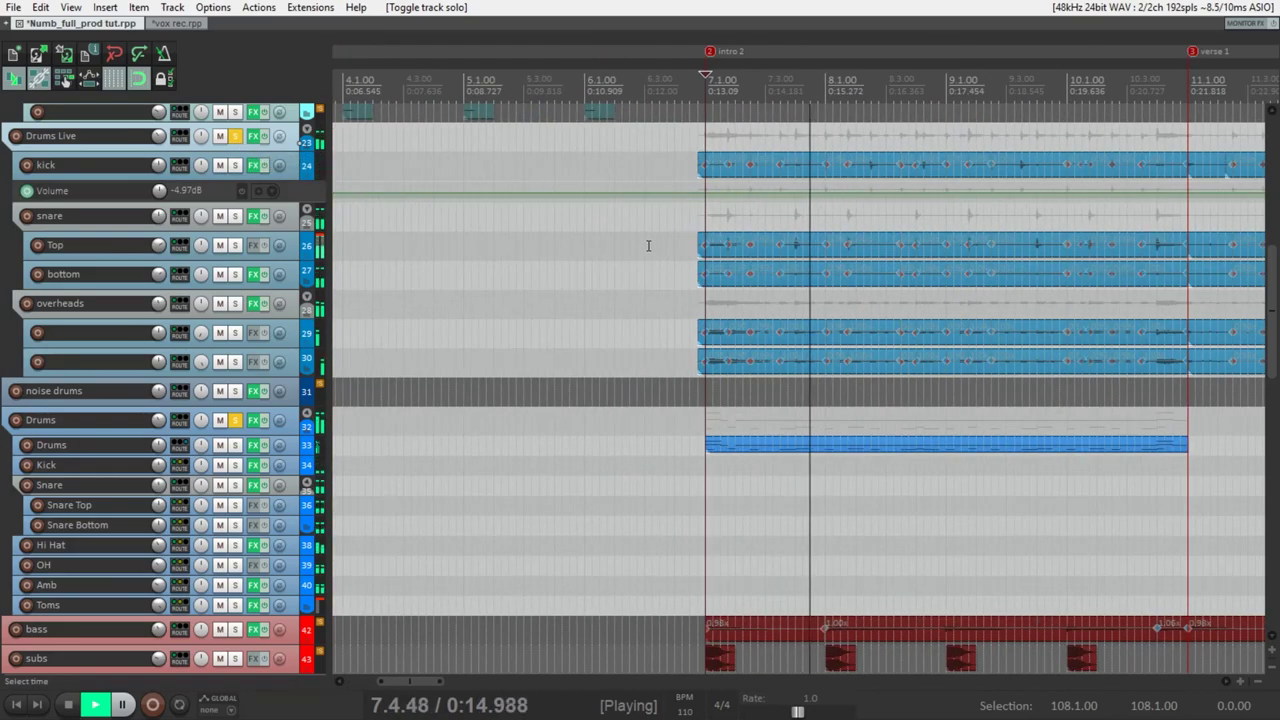
scroll(647, 248, "up", 2)
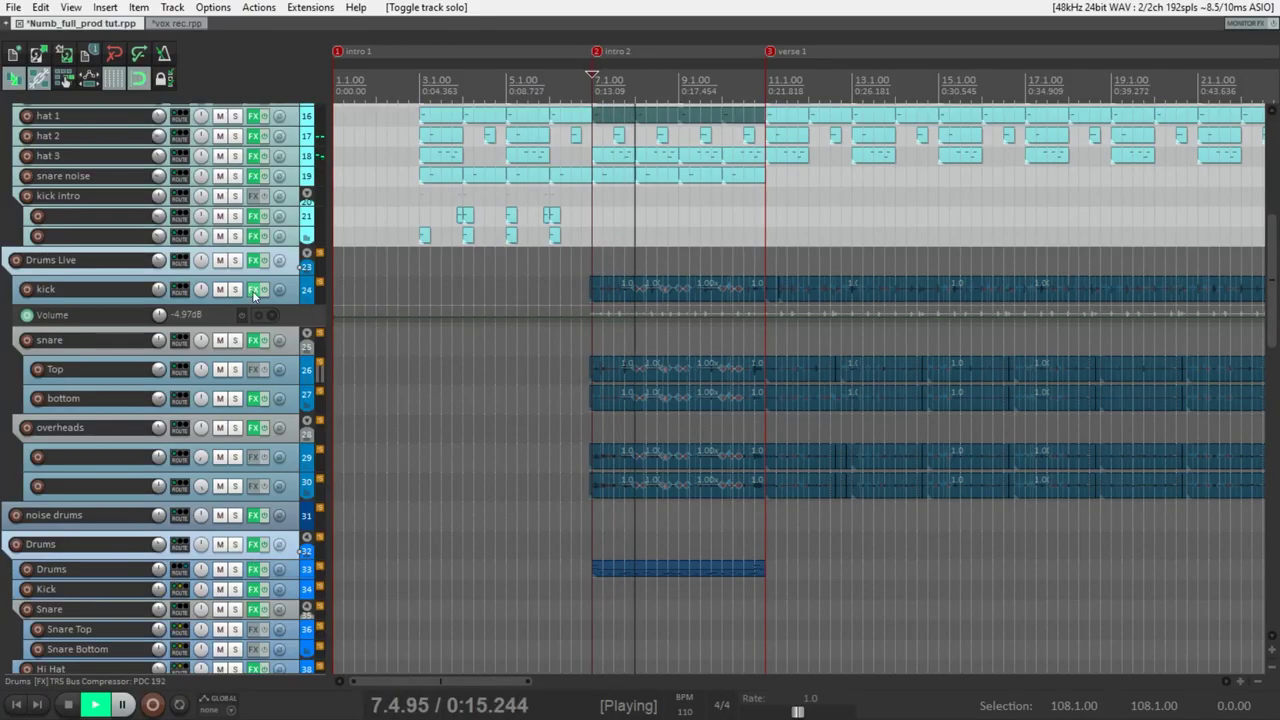
Step: Solo the Drums Live group again
left_click(236, 261)
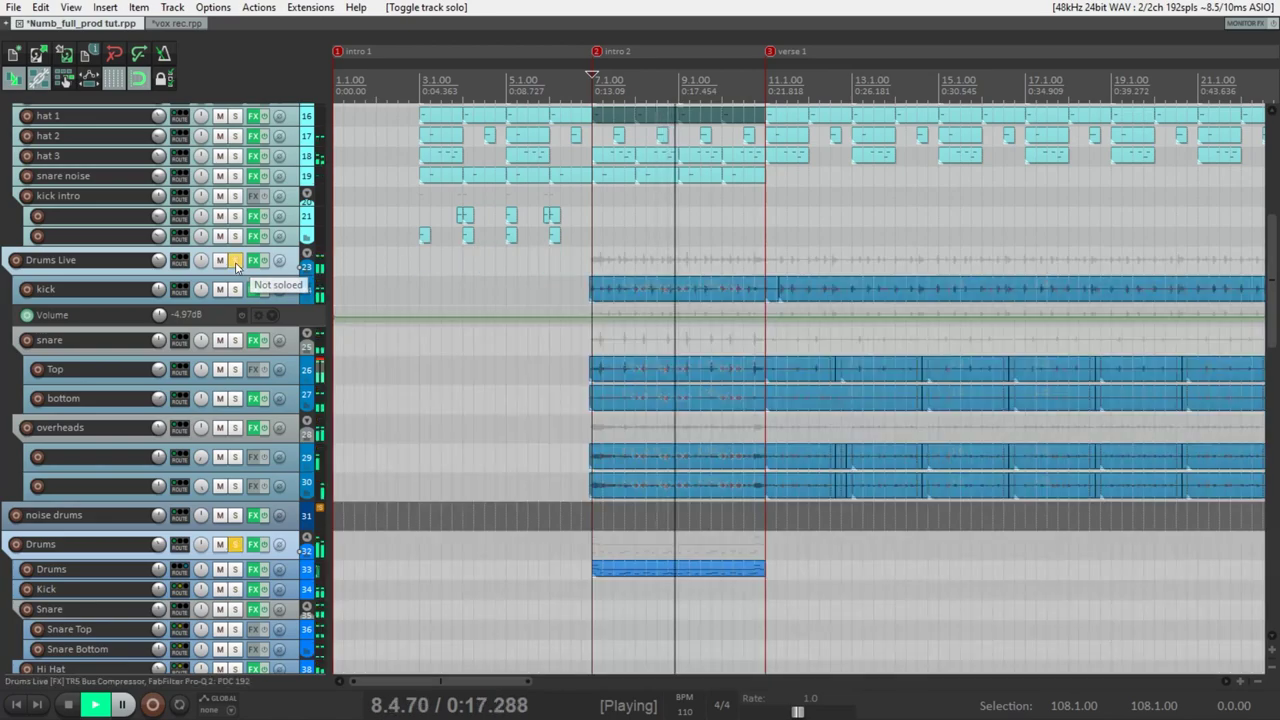
scroll(1273, 226, "up", 5)
scroll(1273, 226, "up", 1)
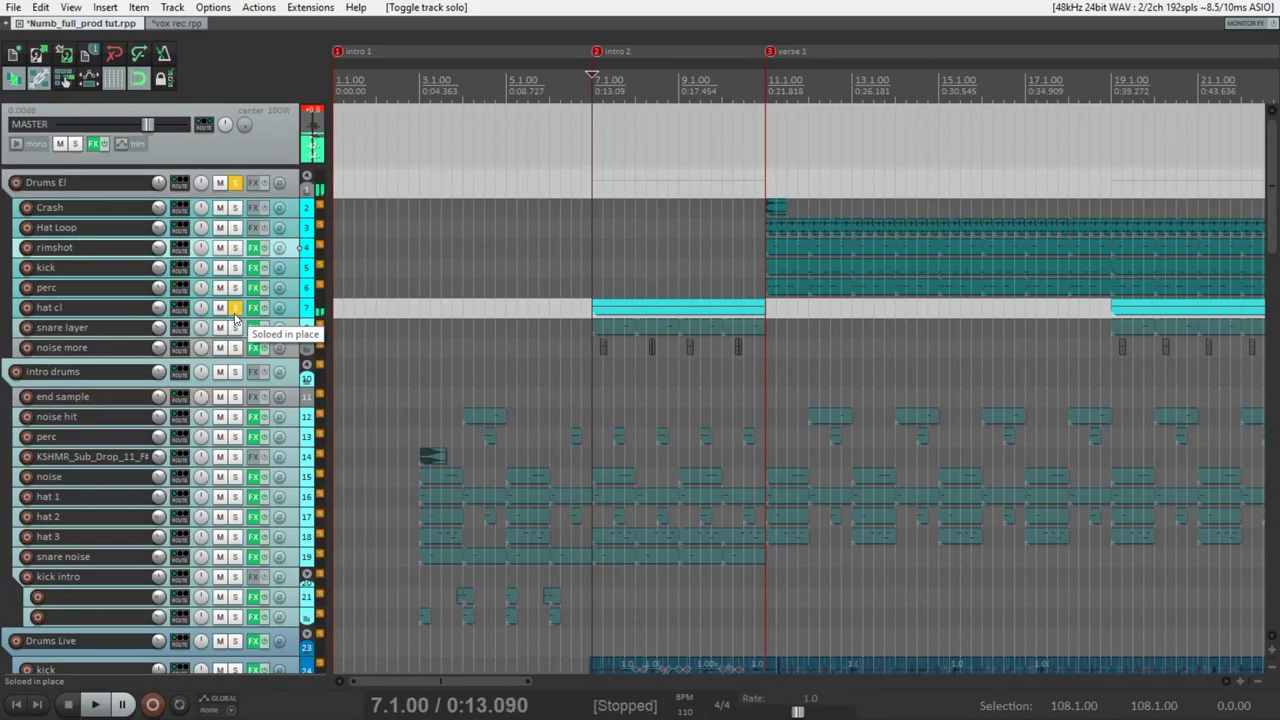
Step: Audition the drum layers by soloing noise more, snare layer and hat cl during playback
left_click(235, 307)
left_click(235, 347)
key("space")
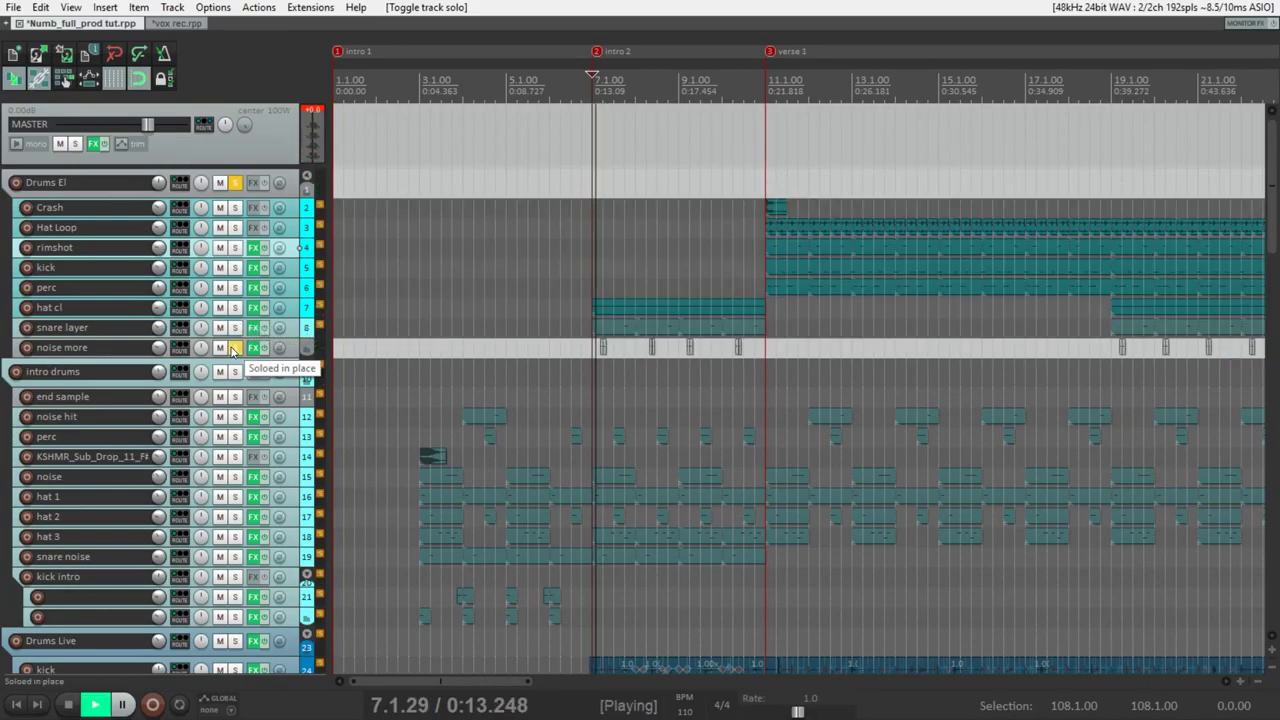
left_click(235, 335, "ctrl")
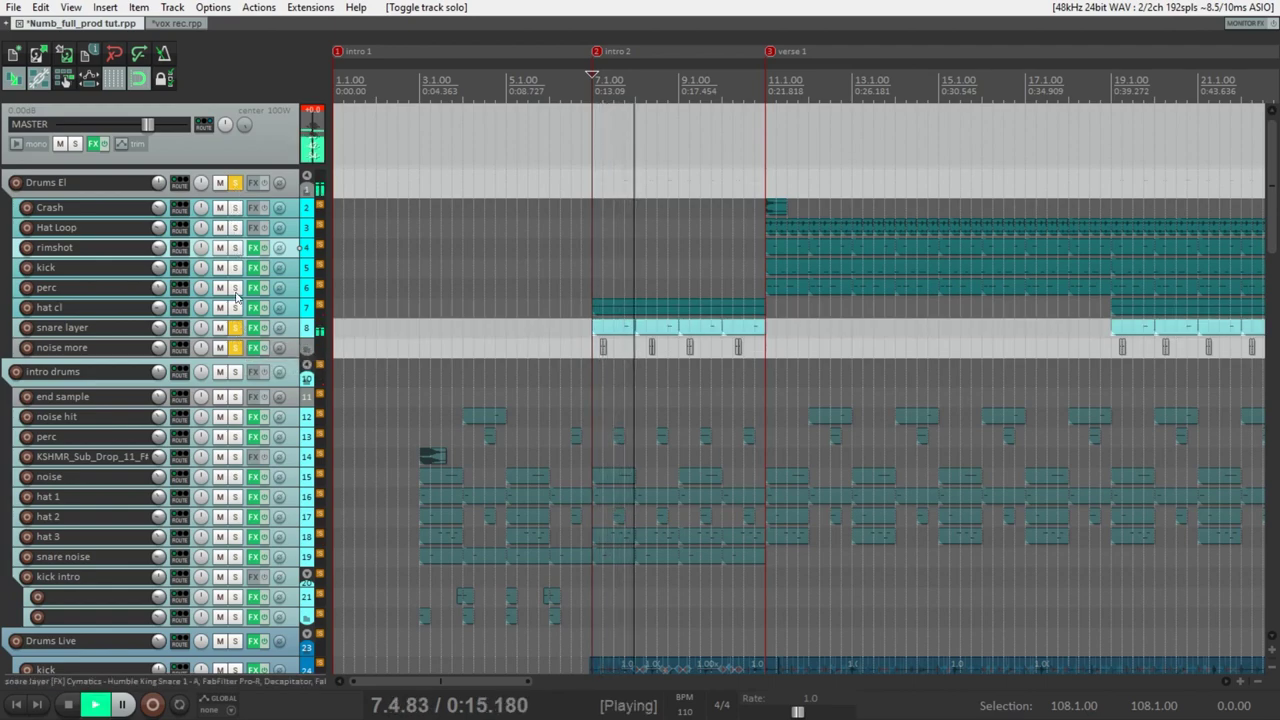
left_click(236, 308, "ctrl")
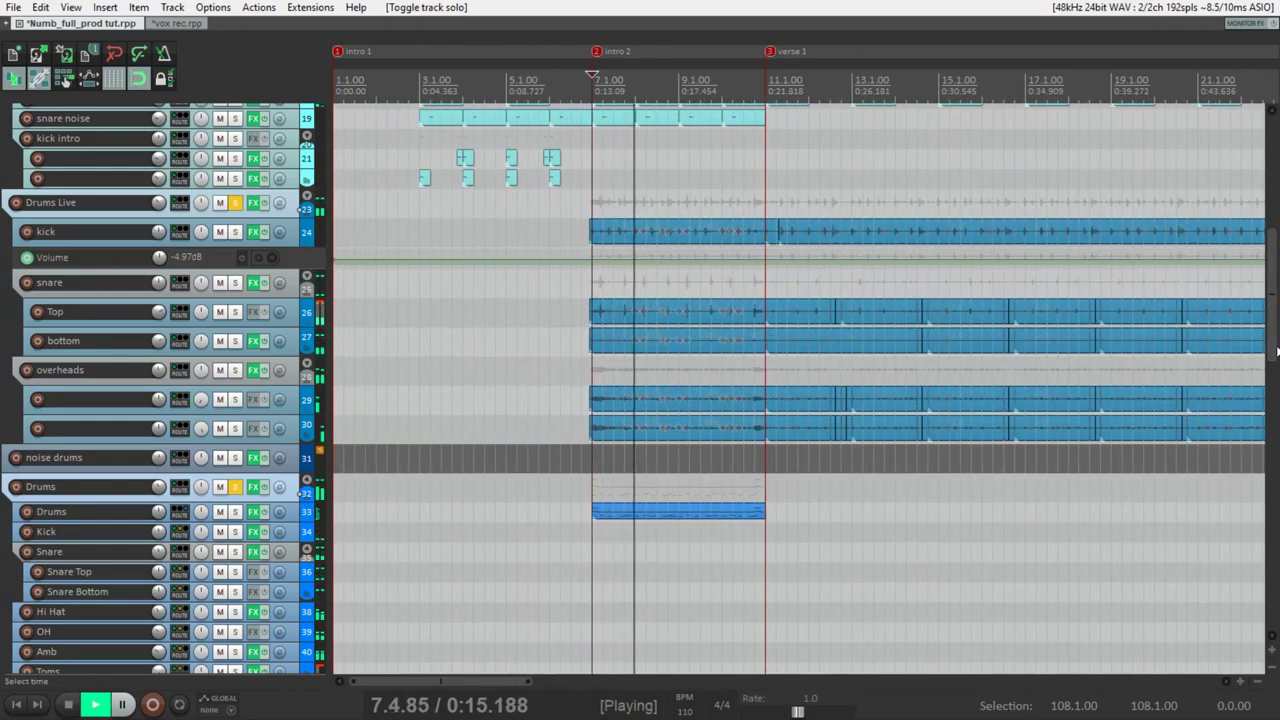
left_click_drag(1276, 350, 1266, 152)
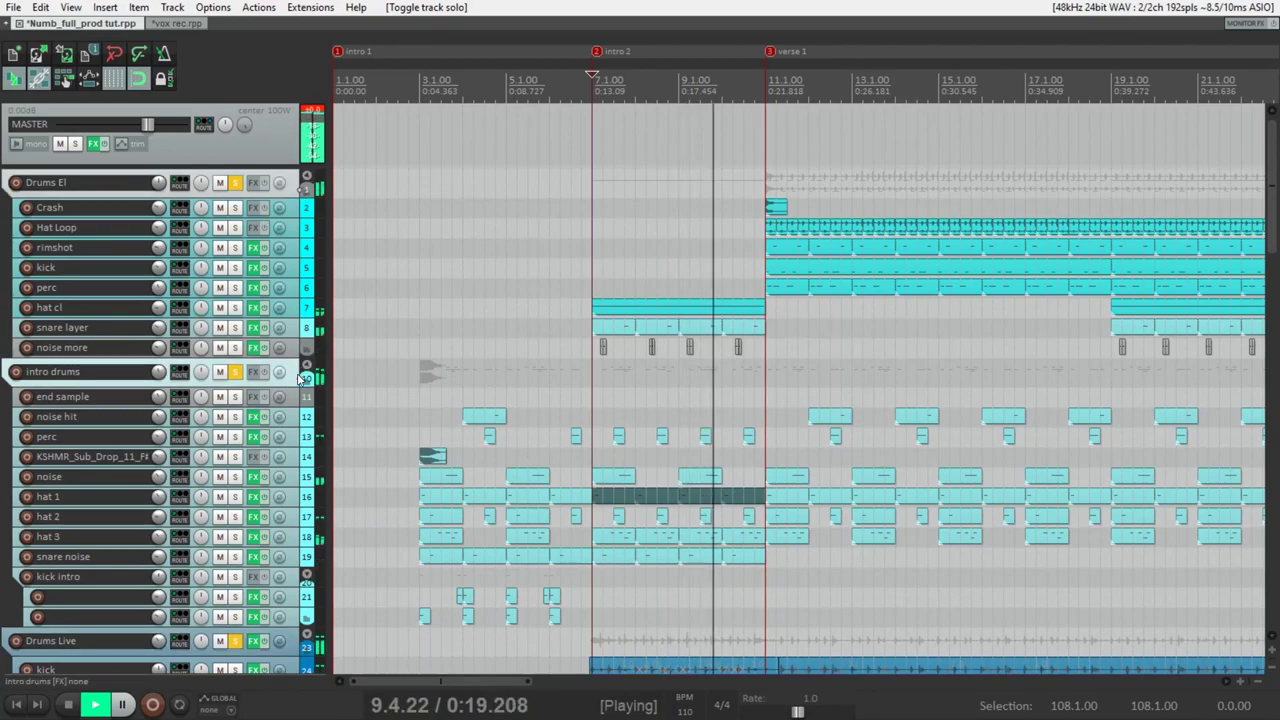
scroll(1273, 157, "down", 10)
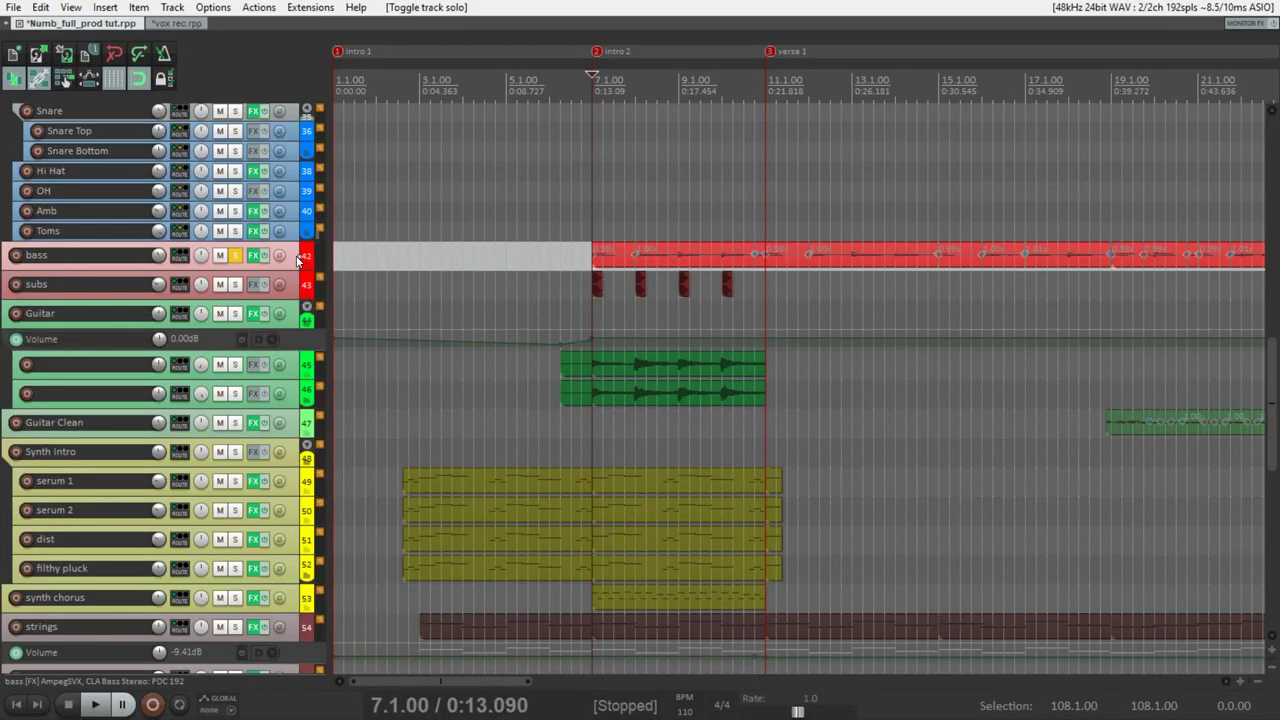
Step: Enlarge the bass track row and review its AmpegSVX and CLA Bass Stereo effects during playback
key("space")
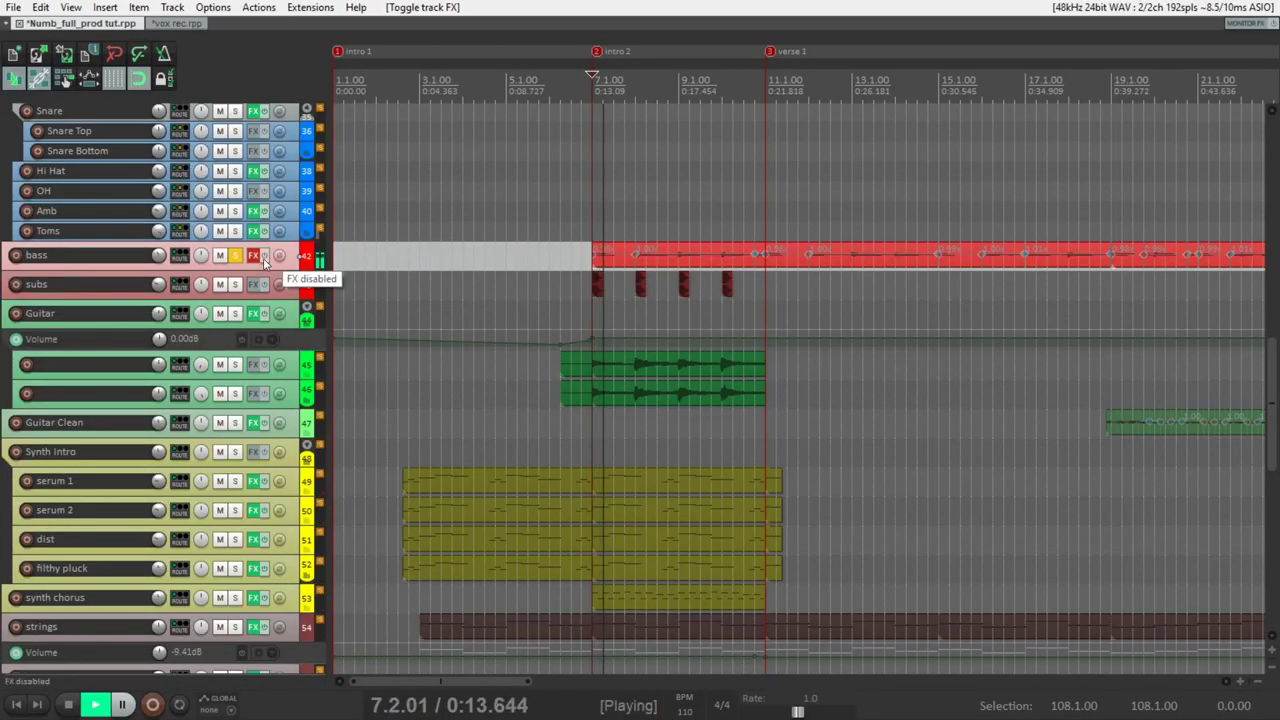
left_click_drag(229, 270, 275, 318)
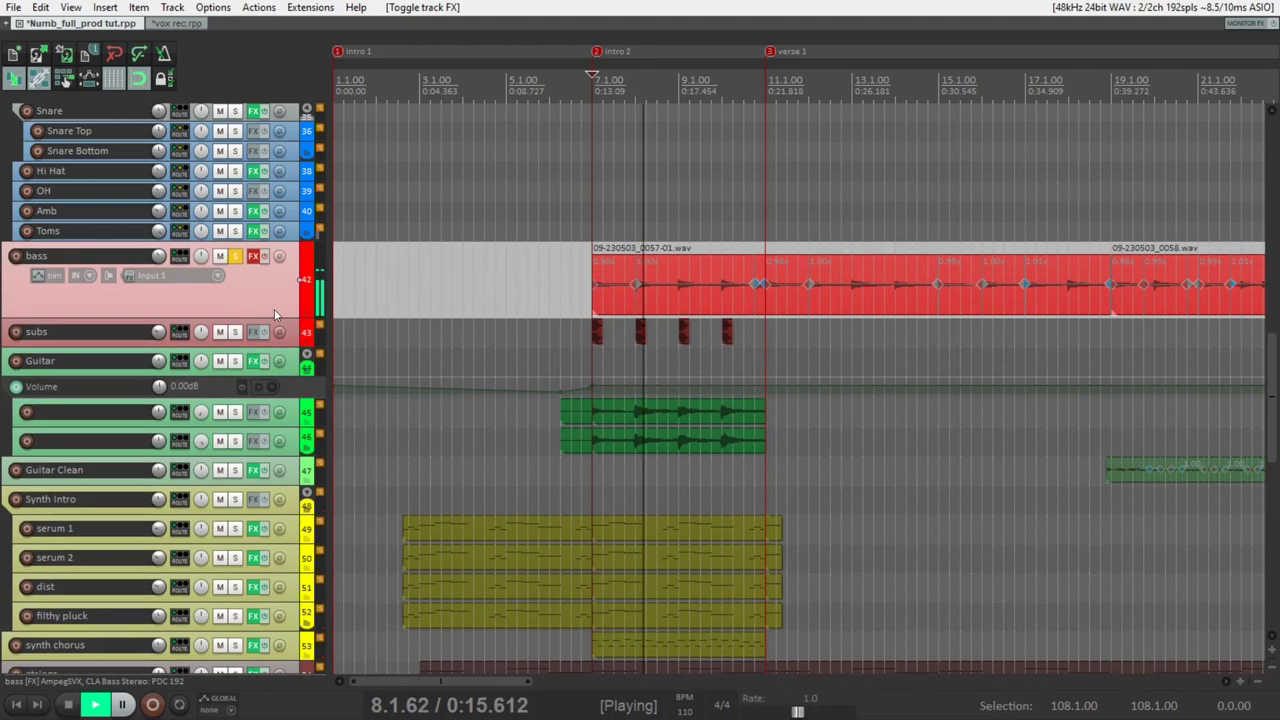
left_click(255, 257)
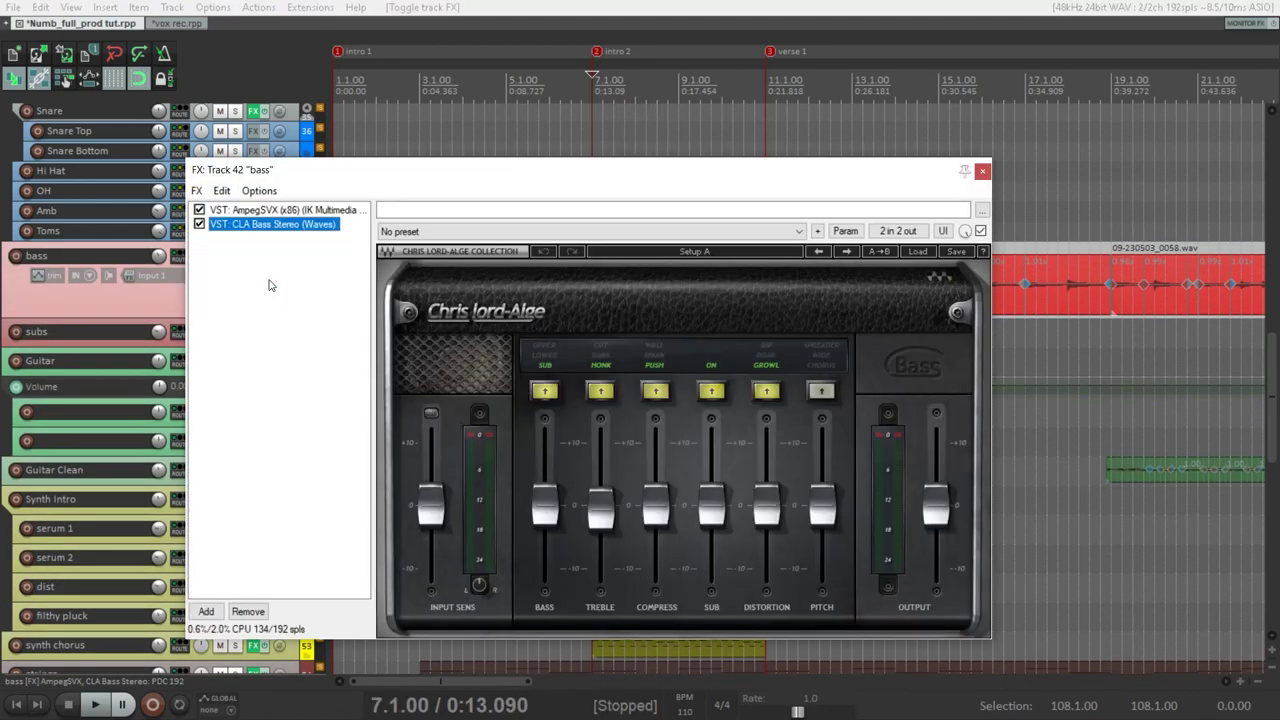
left_click(287, 211)
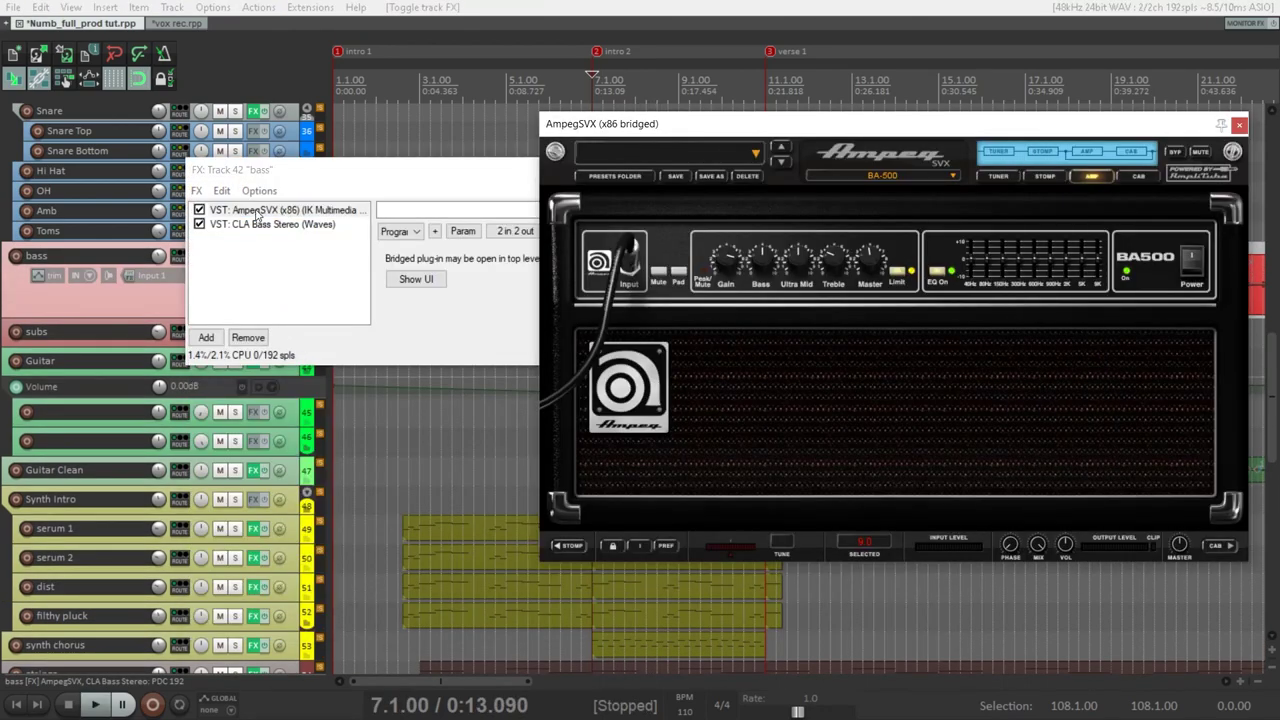
left_click(1239, 125)
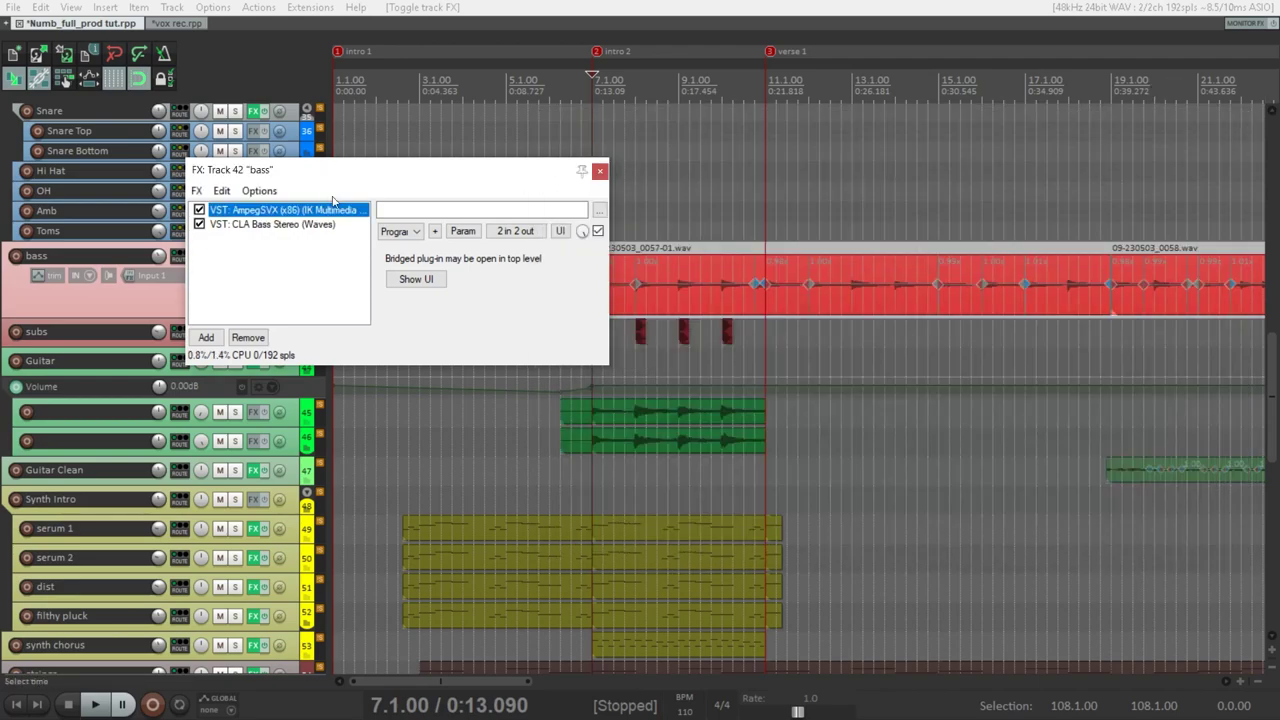
left_click(270, 225)
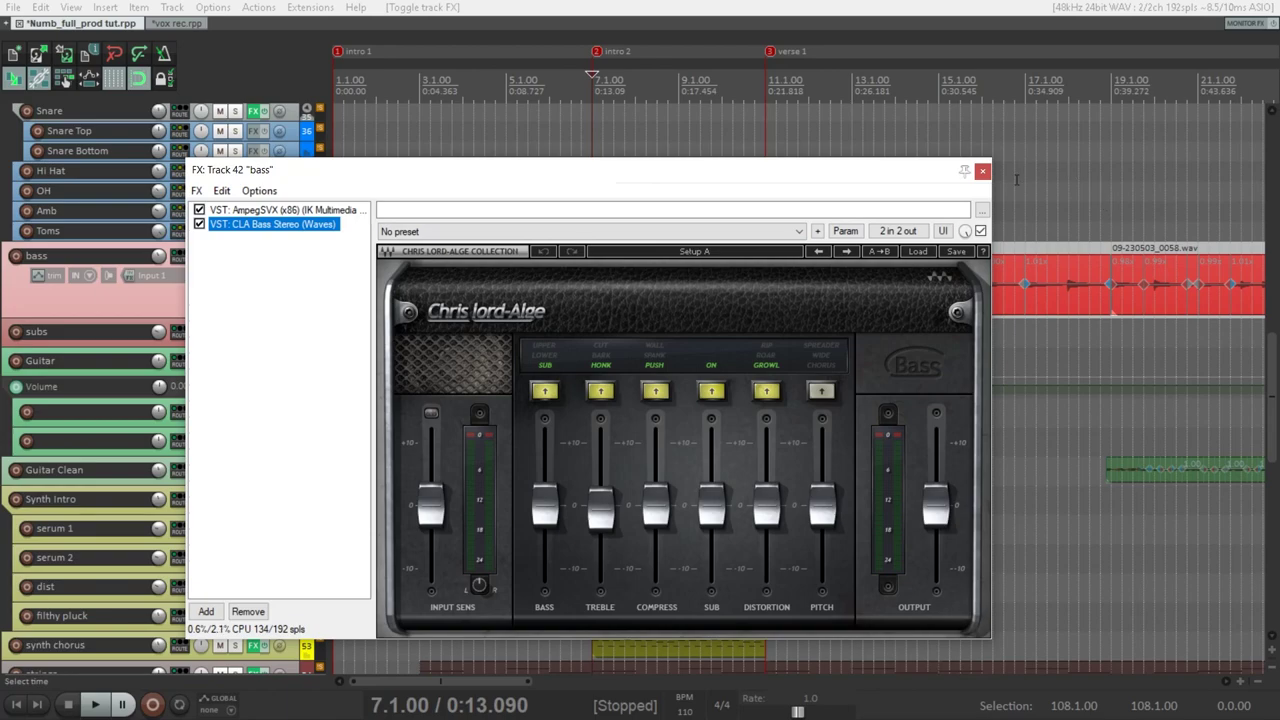
key("space")
left_click(982, 171)
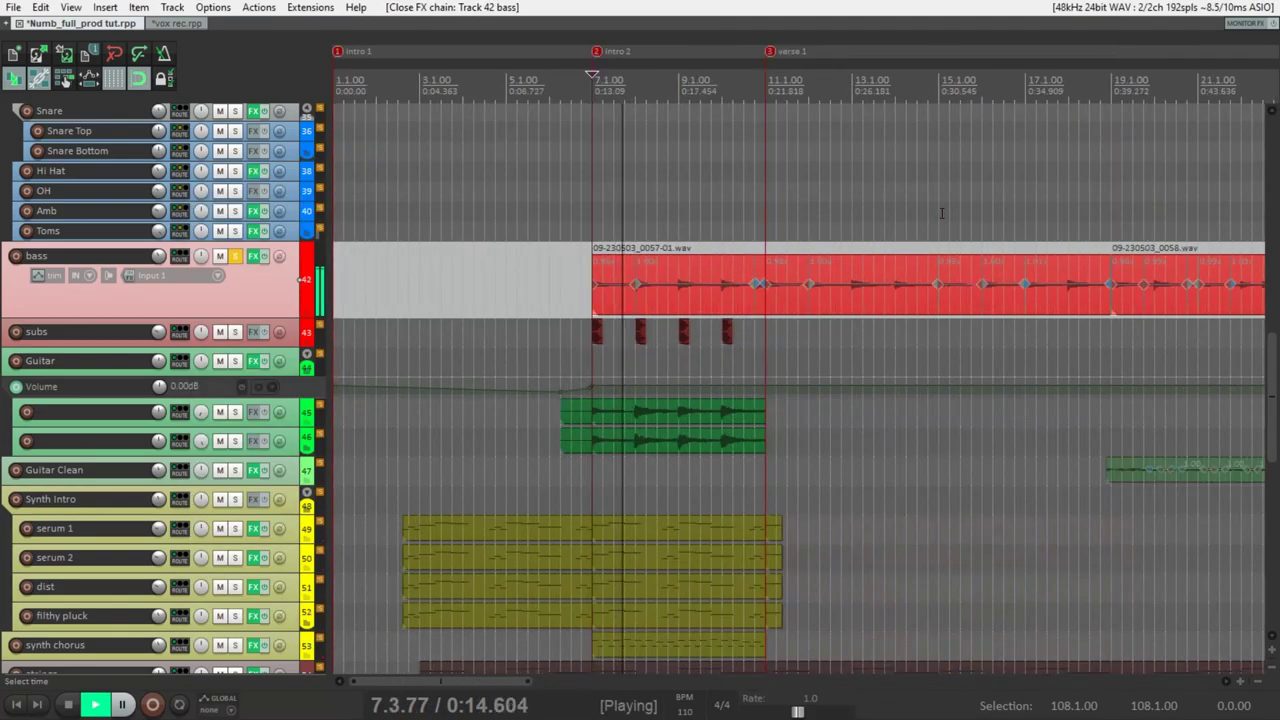
Step: Play the bass and subs tracks soloed together from intro 2
scroll(941, 213, "up", 2)
mouse_move(1271, 395)
left_mouse_down()
mouse_move(1264, 277)
mouse_move(1277, 376)
left_mouse_up()
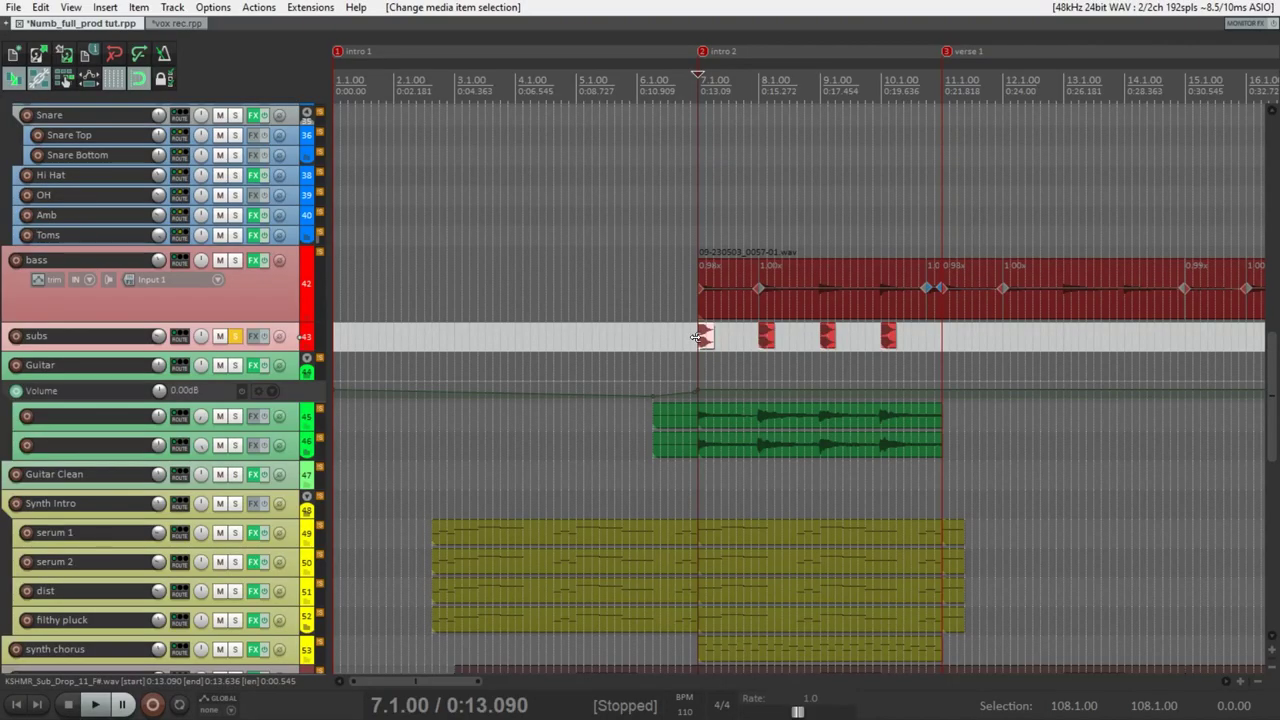
key("space")
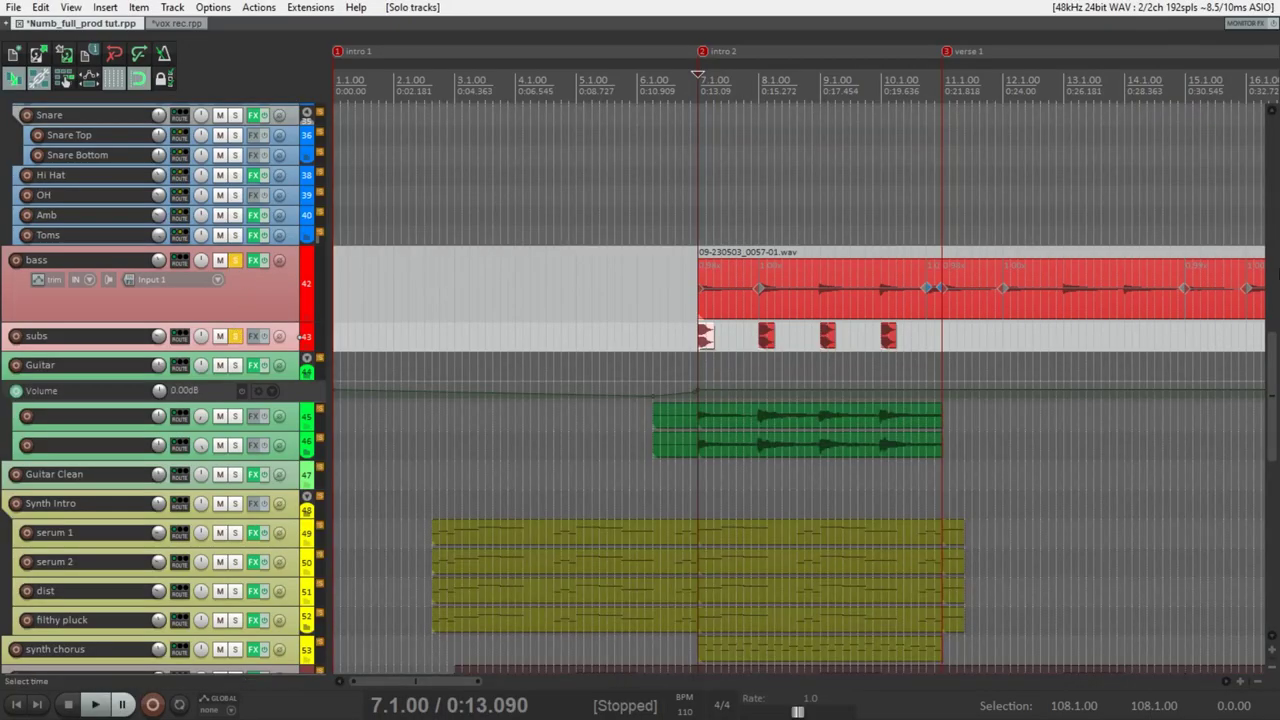
left_click_drag(1274, 357, 1274, 144)
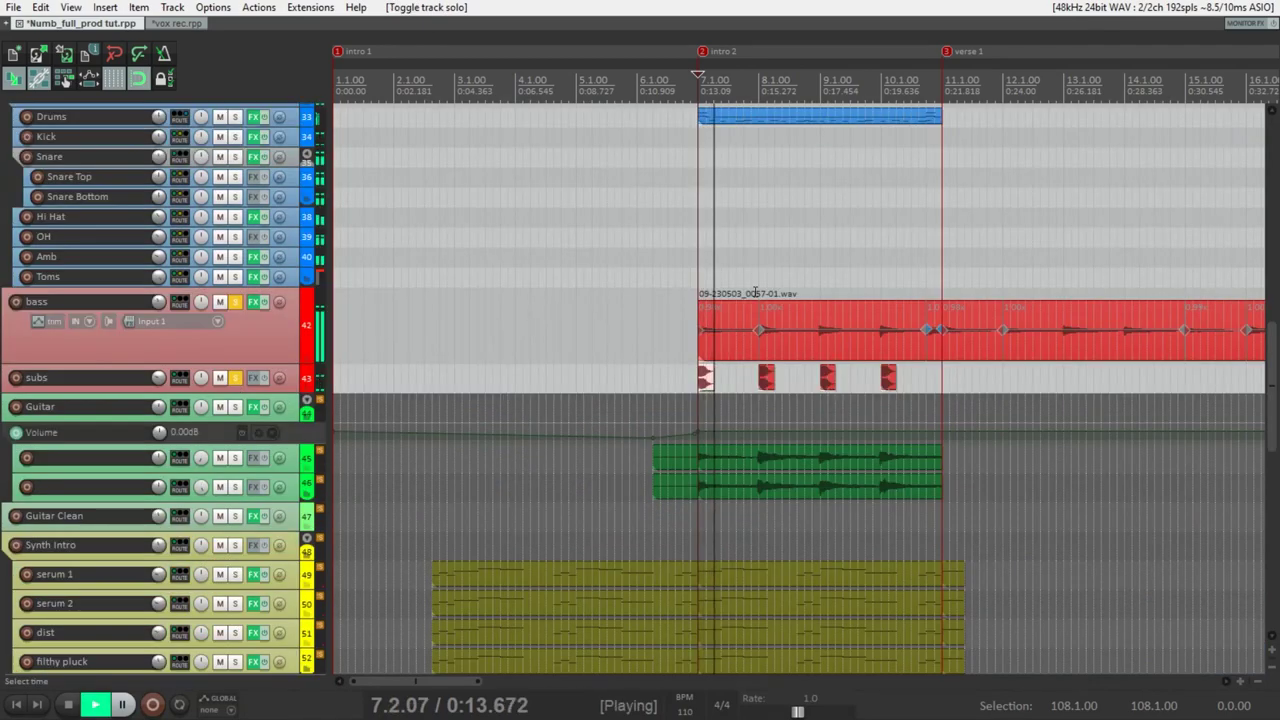
scroll(768, 285, "down", 2)
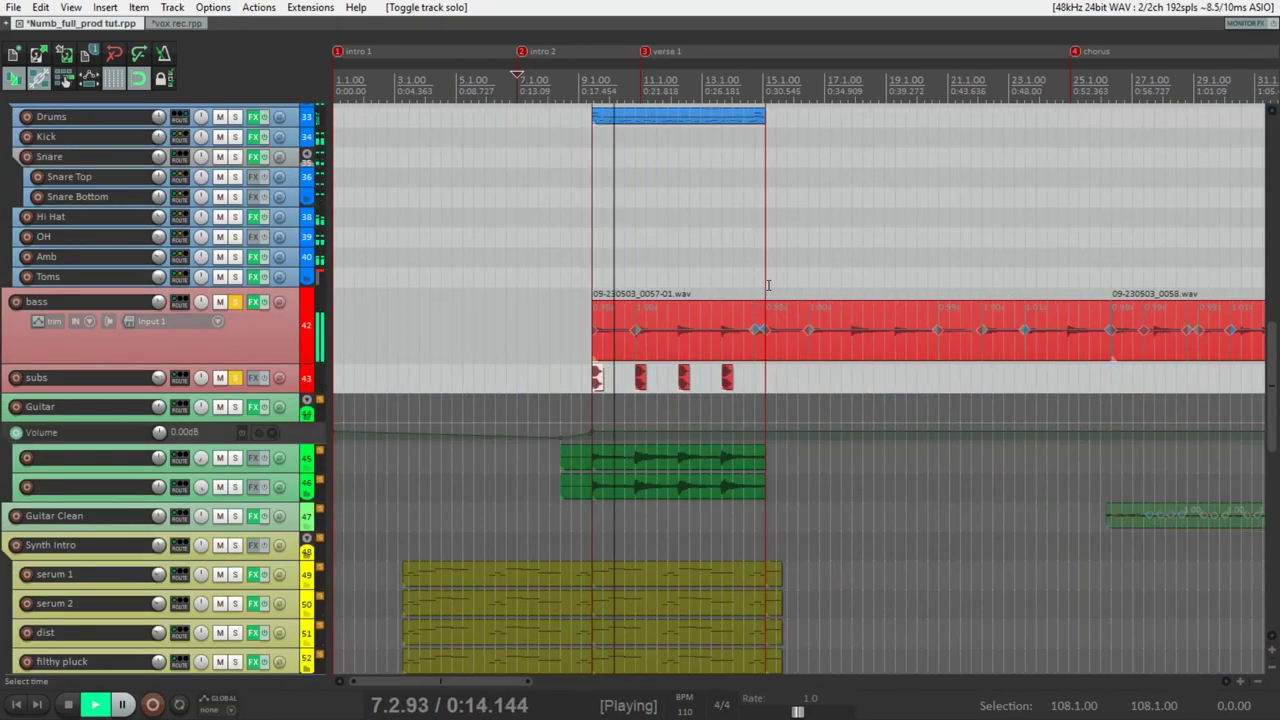
scroll(768, 285, "up", 2)
scroll(768, 285, "down", 2)
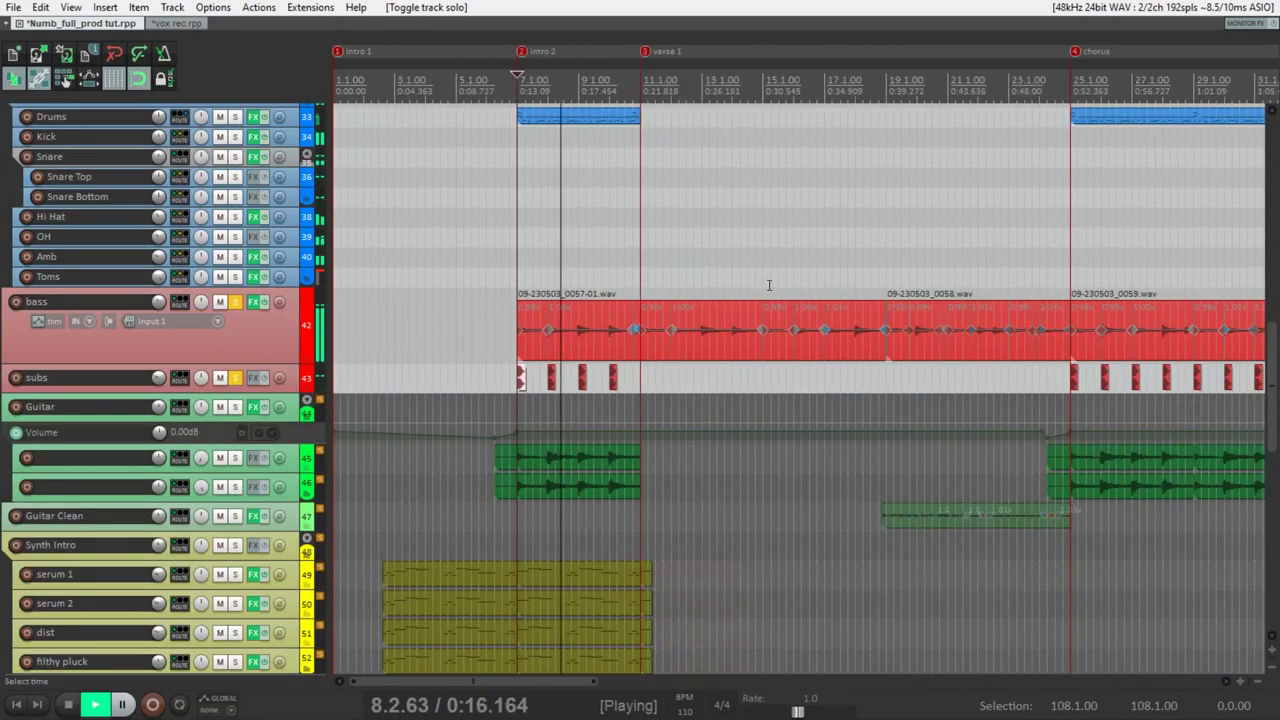
scroll(380, 286, "up", 1)
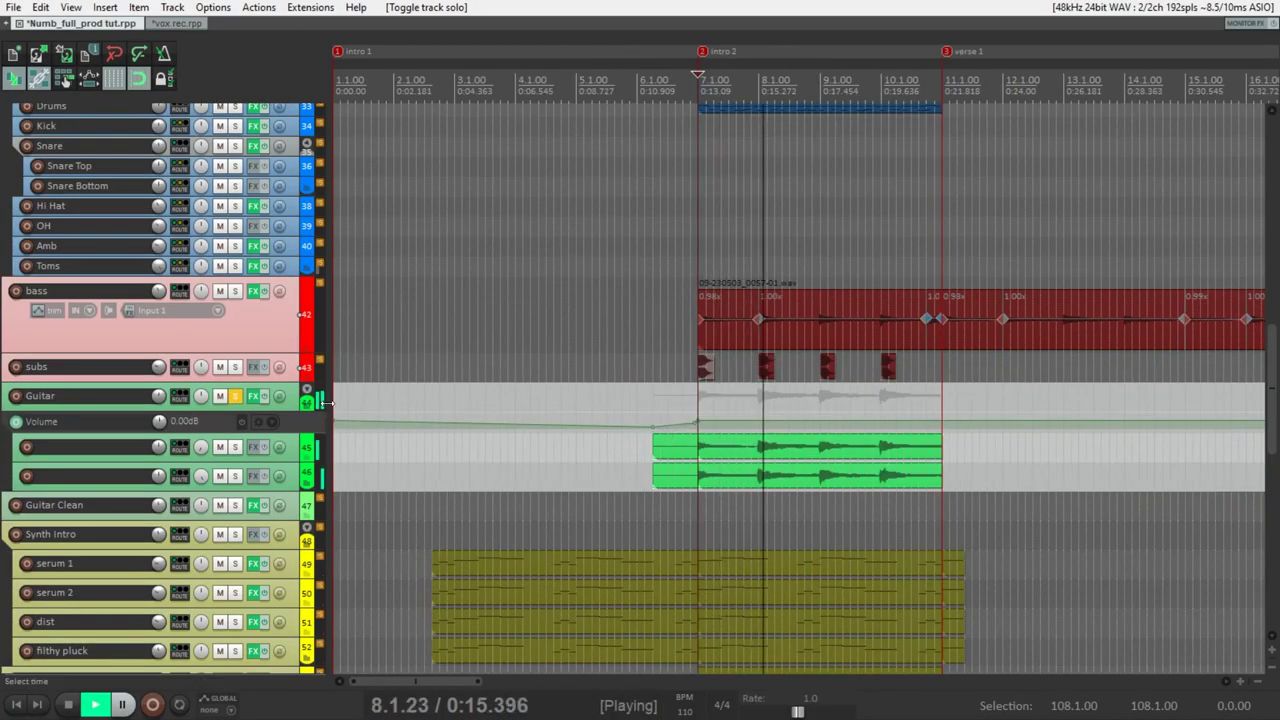
Step: Review the Guitar folder's effect chain down to FabFilter Pro-Q 2, then close it
scroll(322, 413, "down", 1)
scroll(560, 410, "up", 2)
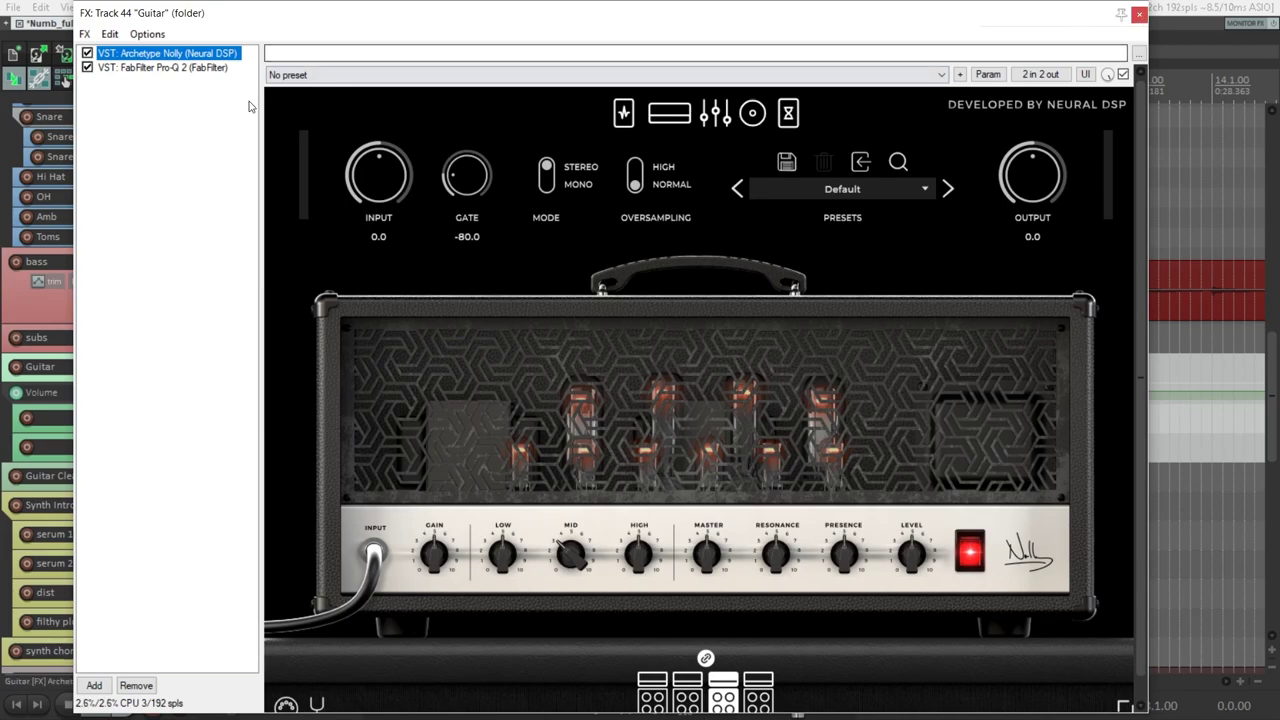
key("Down")
left_click(965, 16)
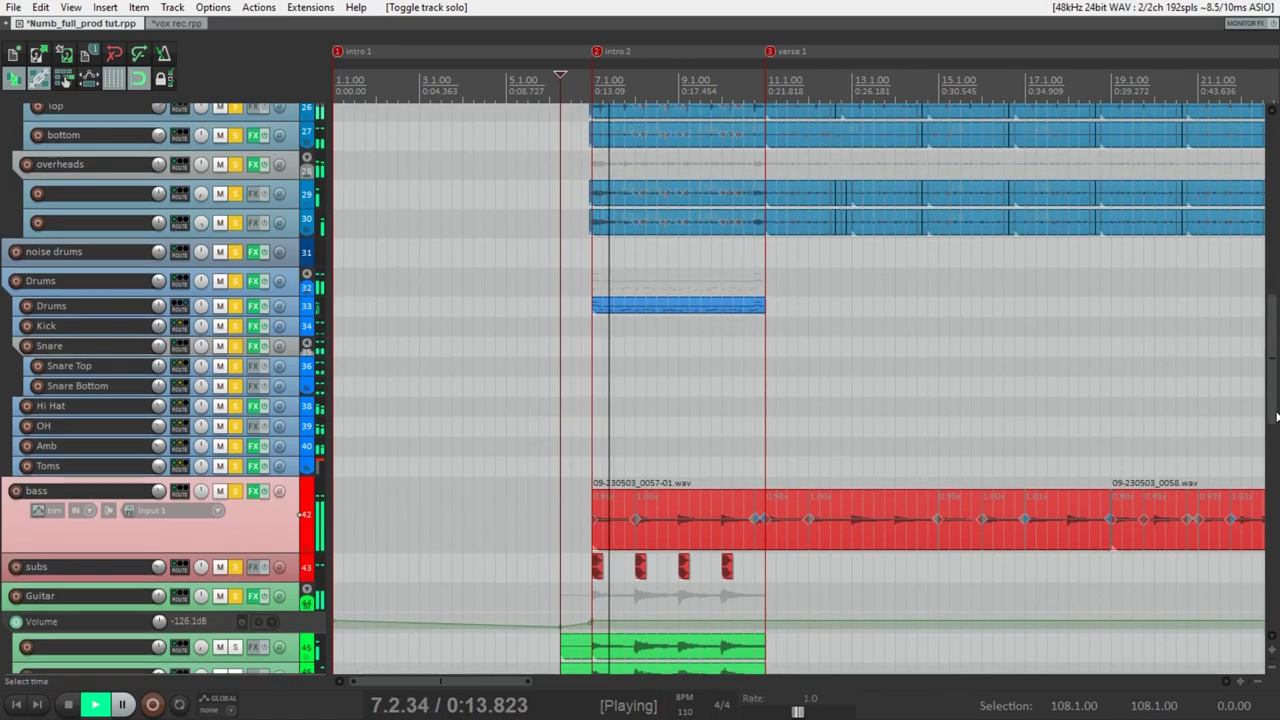
Step: Scroll down to the strings track and solo it
scroll(1277, 390, "down", 4)
scroll(1277, 390, "up", 9)
scroll(1277, 390, "up", 6)
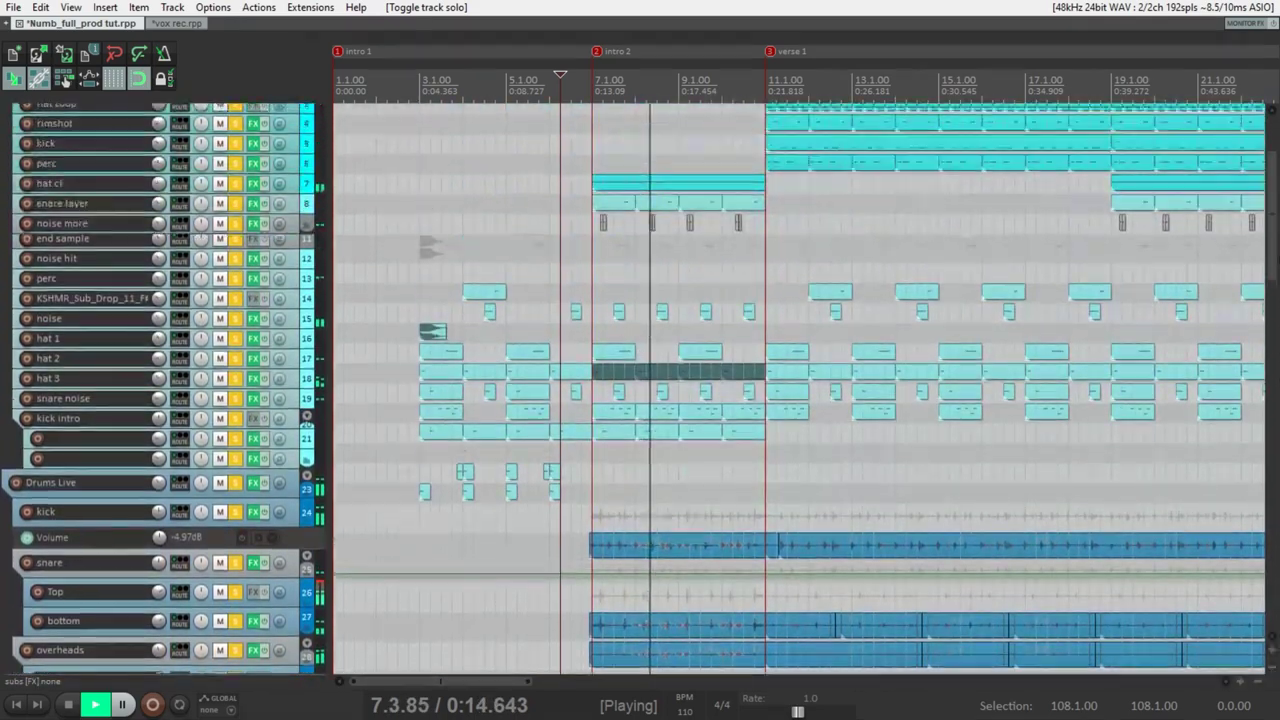
scroll(1277, 390, "down", 10)
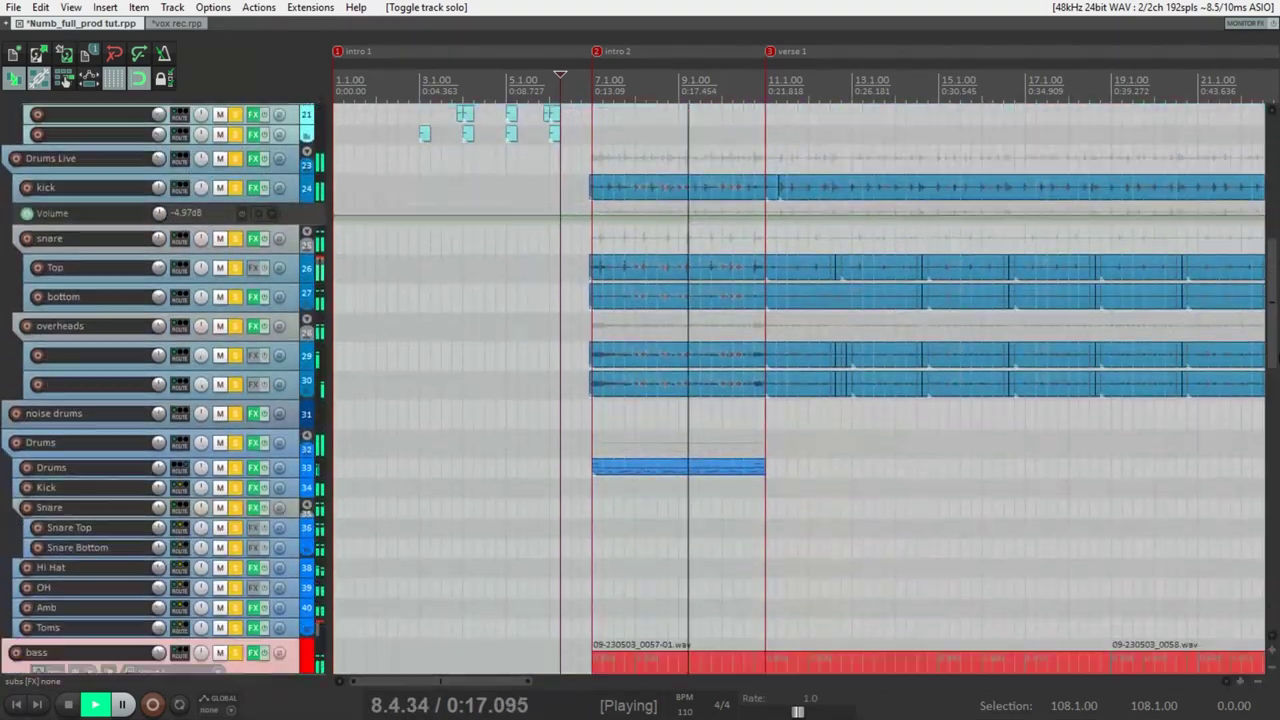
scroll(1277, 390, "down", 5)
scroll(1277, 390, "up", 8)
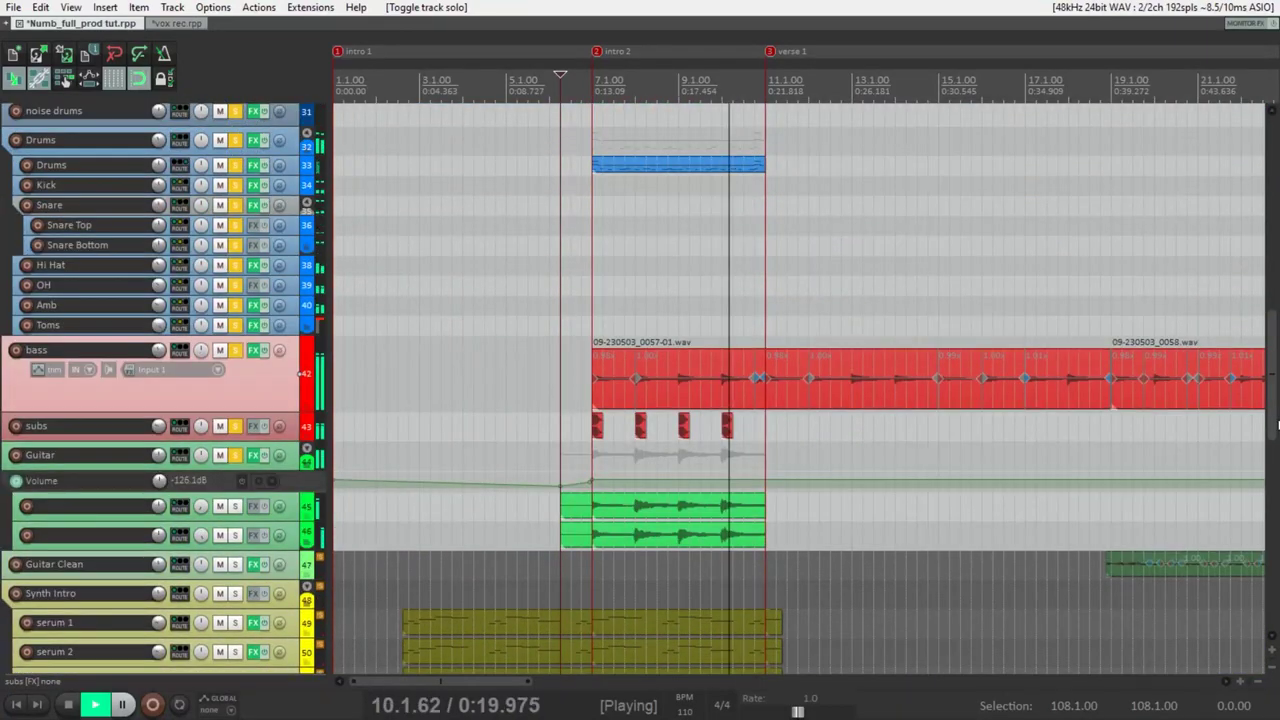
scroll(1277, 390, "down", 5)
scroll(1277, 390, "down", 2)
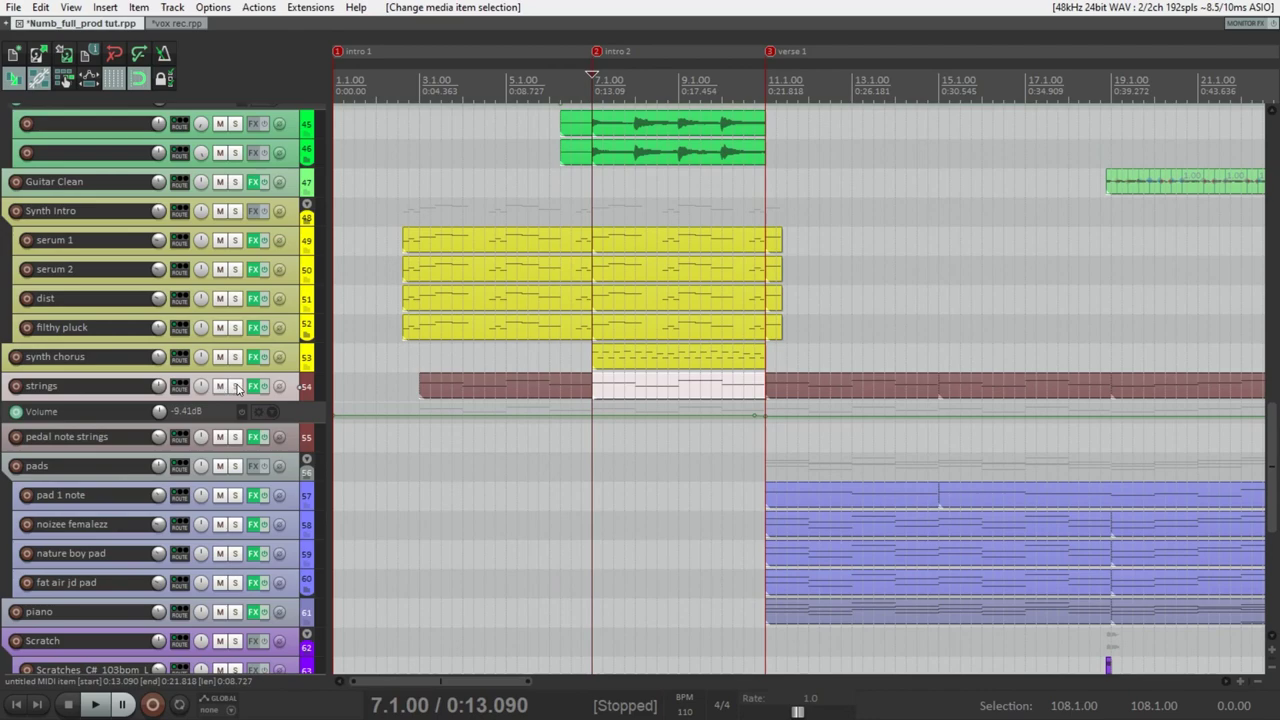
left_click(236, 386)
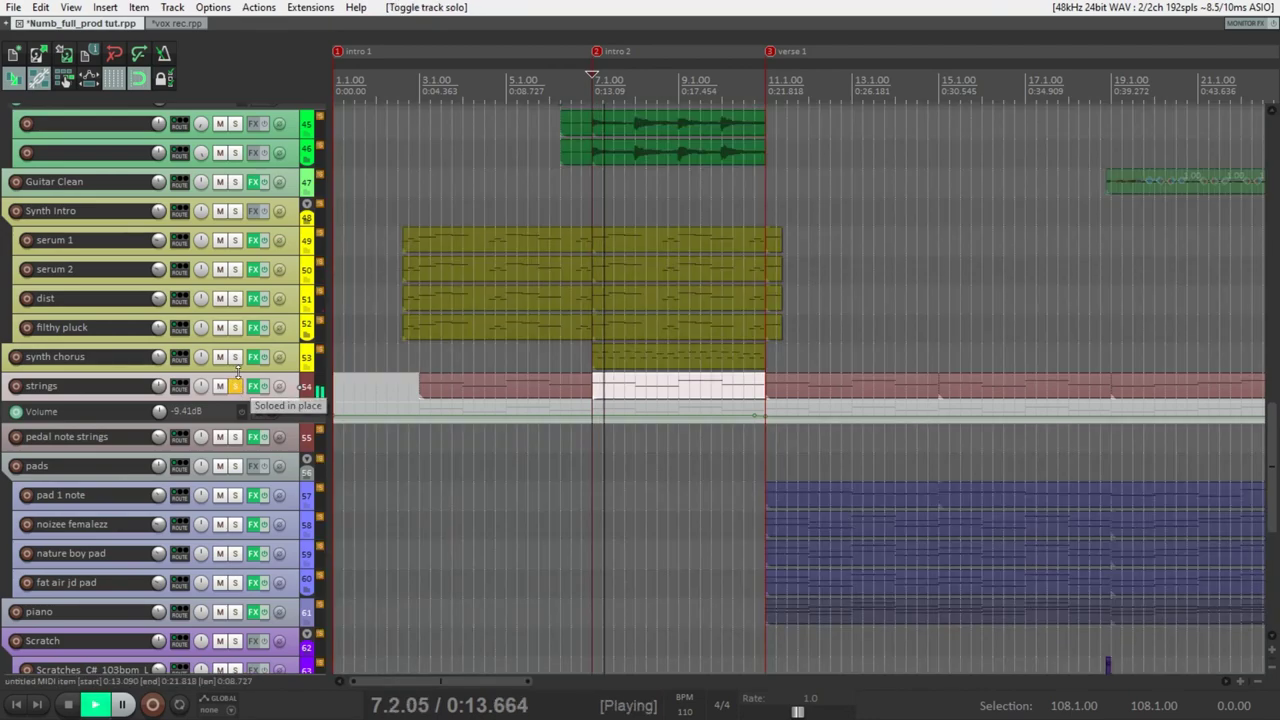
Step: Solo the Synth Intro group and move on to the synth chorus track
left_click(236, 211)
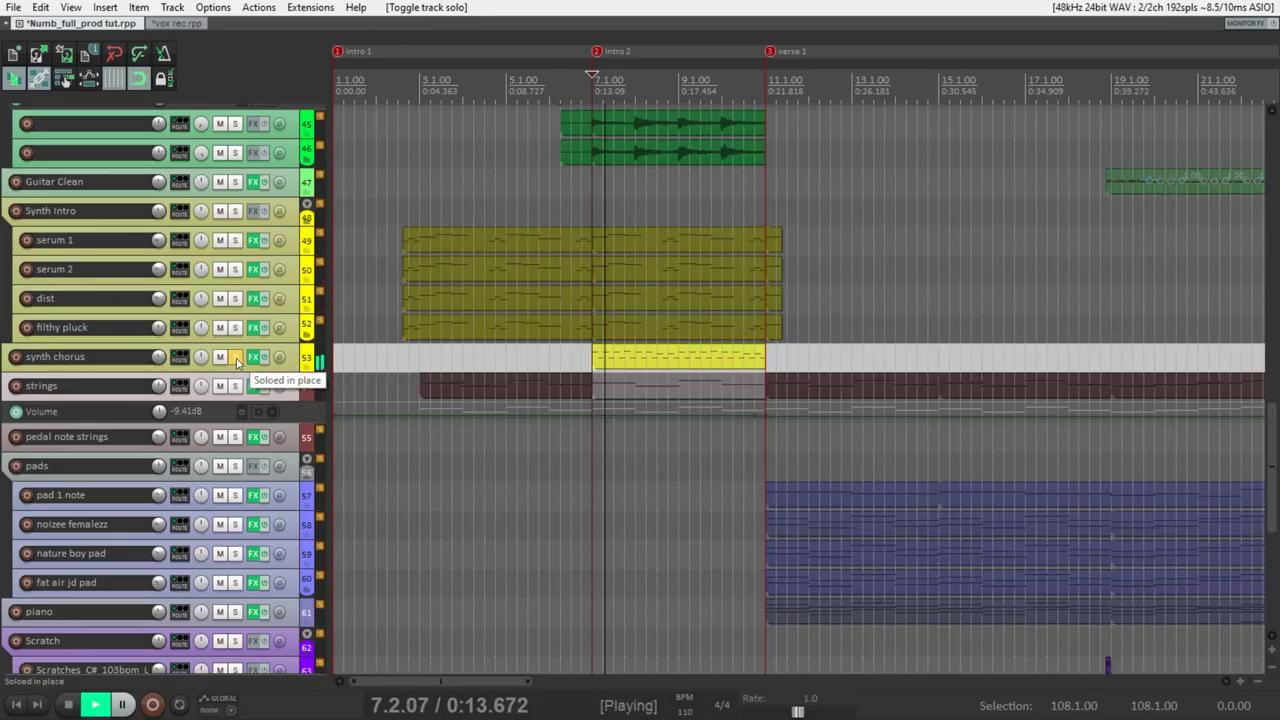
scroll(160, 390, "down", 5)
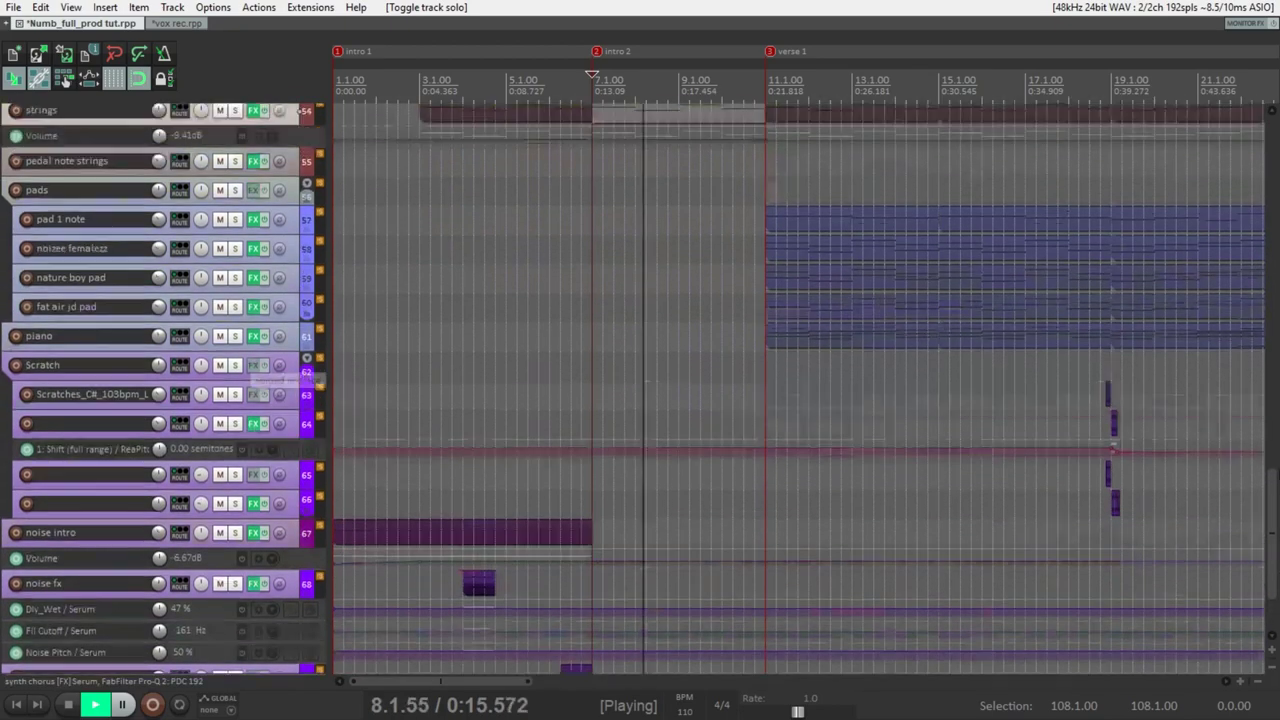
scroll(160, 390, "up", 8)
scroll(302, 440, "down", 3)
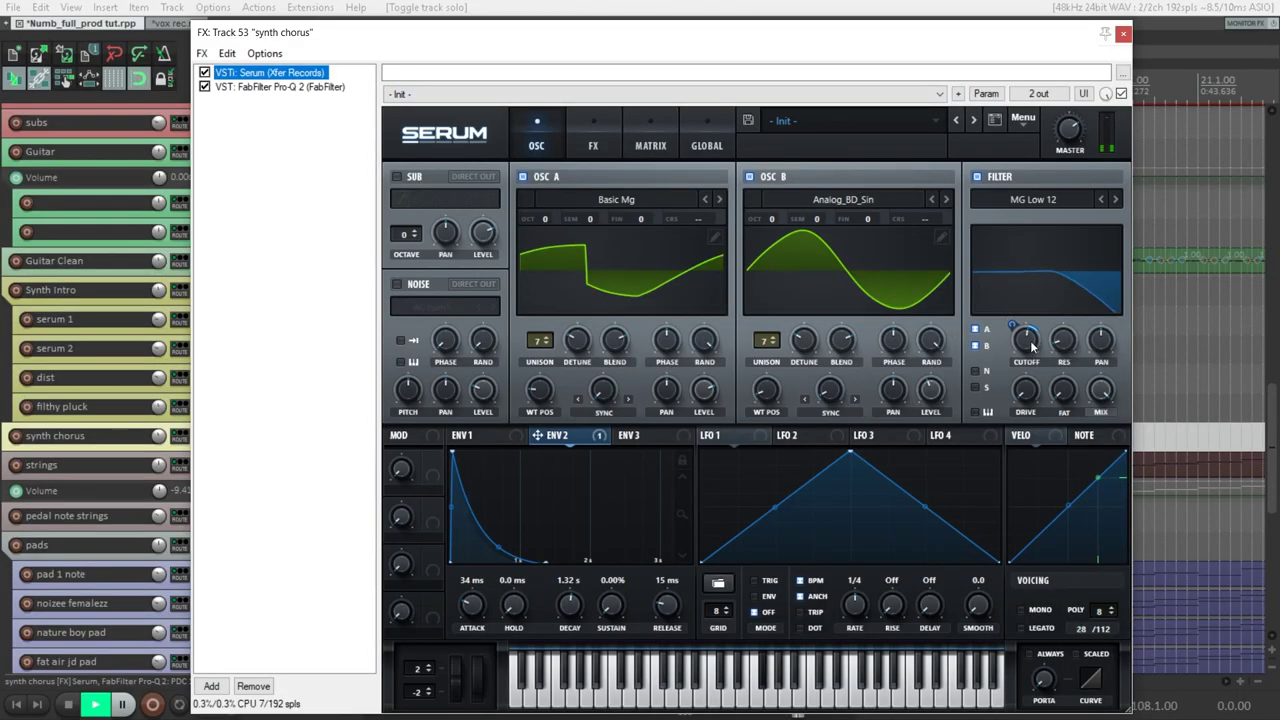
Step: Inspect Serum's distortion and reverb and the Pro-Q 2 EQ on synth chorus, then close the window
left_click(578, 144)
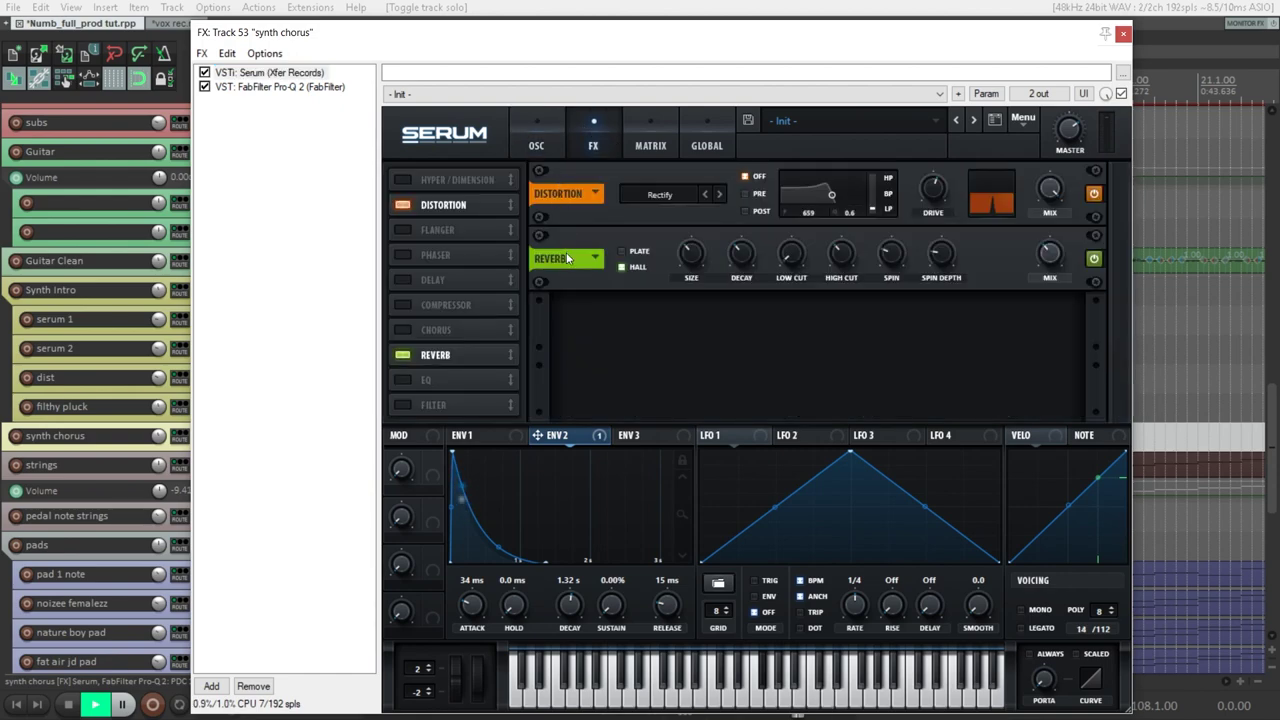
left_click(290, 87)
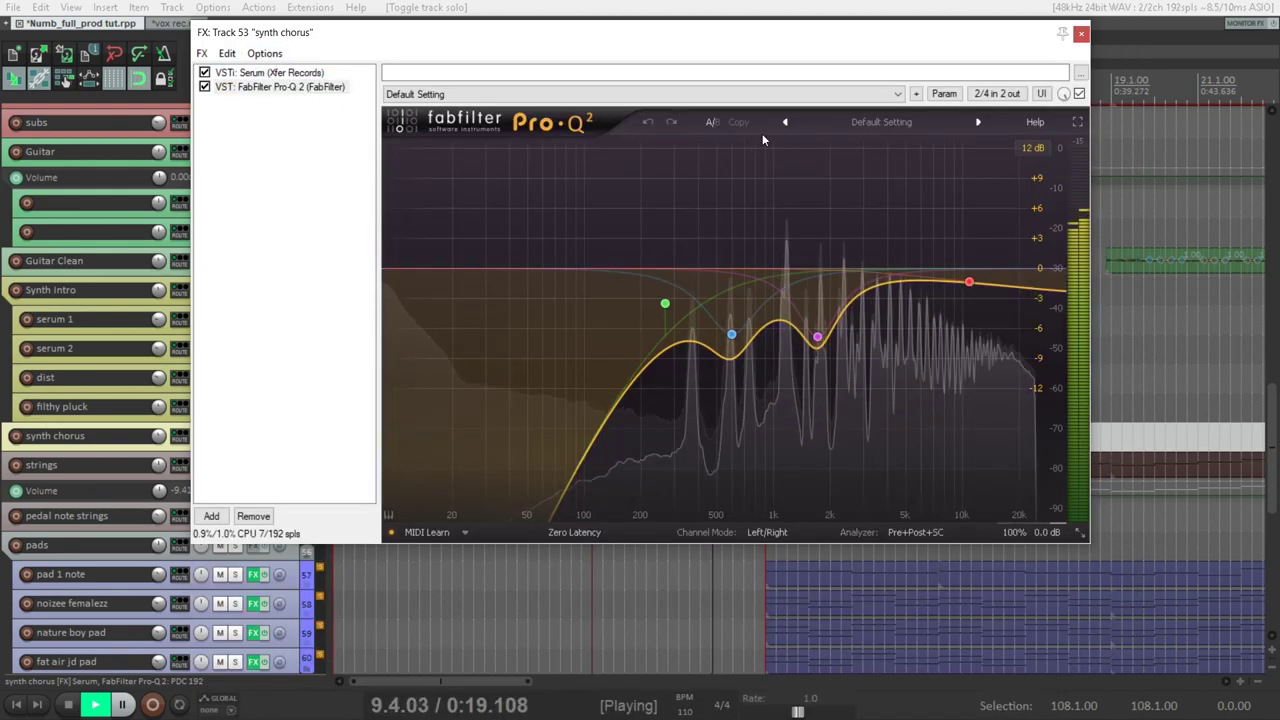
left_click(1109, 39)
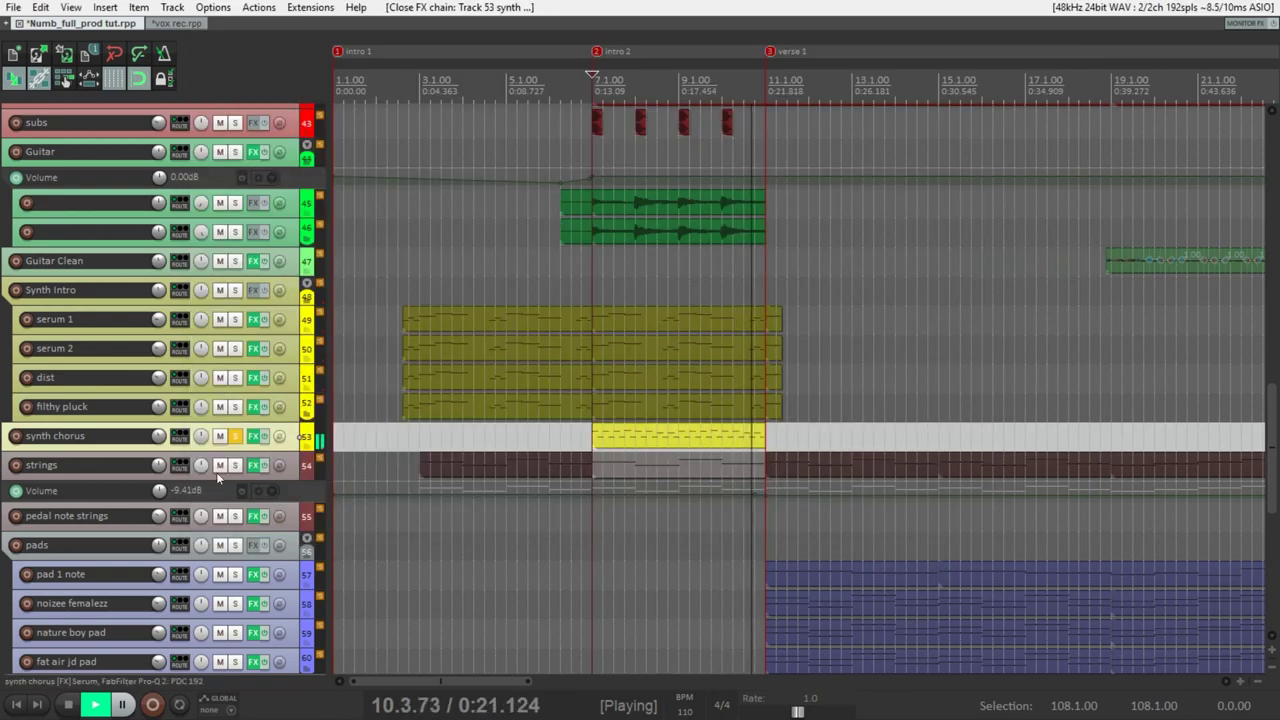
Step: Stop playback at verse 1 (11.1.00) and scroll through the track list
key("space")
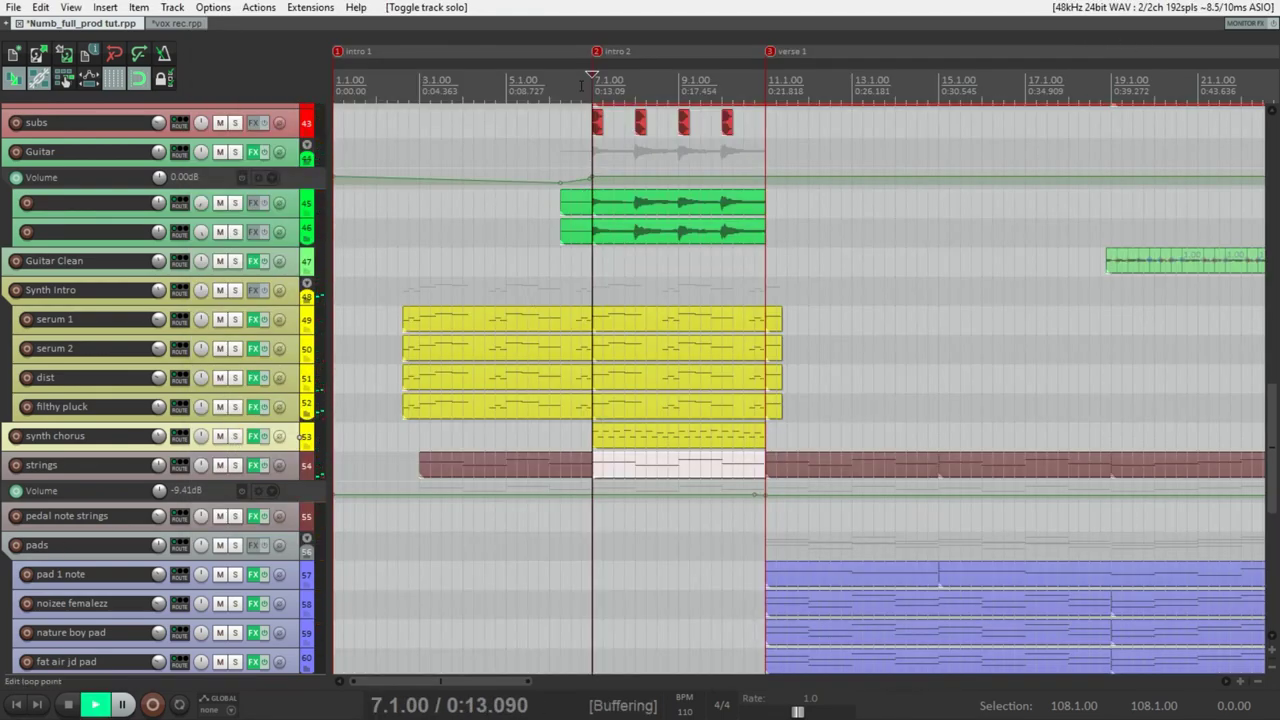
scroll(800, 390, "down", 4)
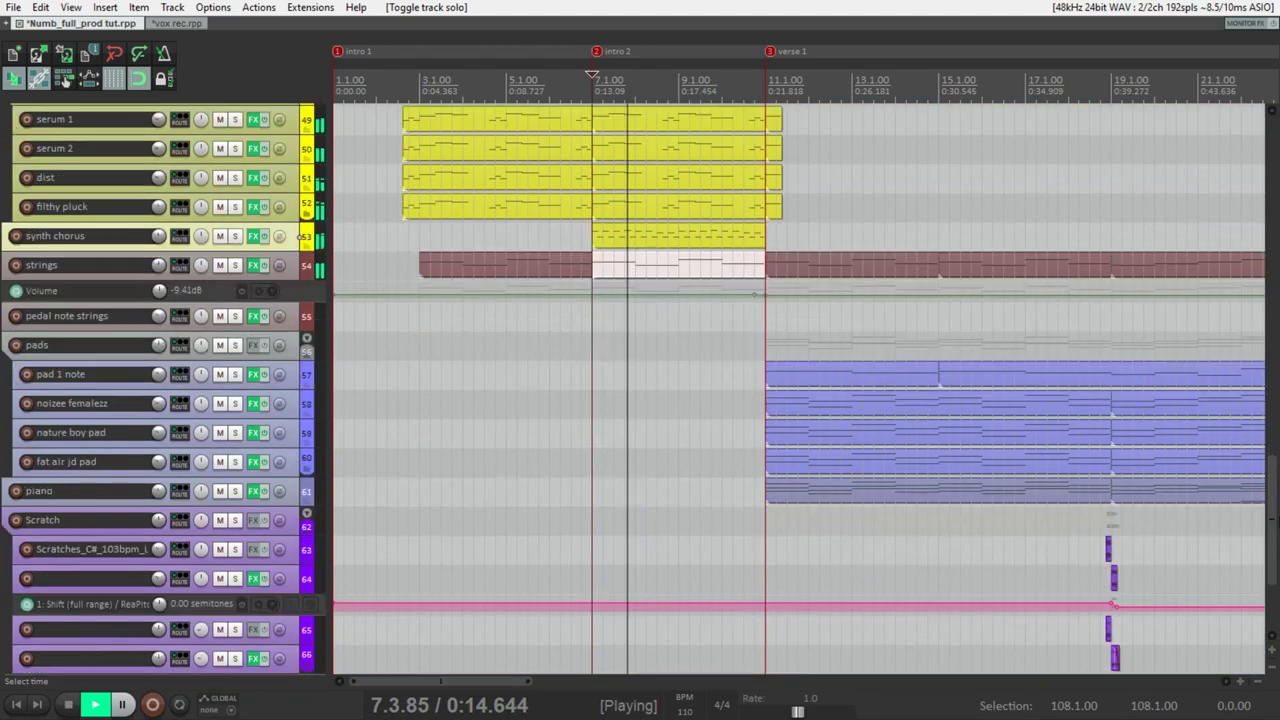
scroll(800, 390, "down", 4)
scroll(800, 390, "up", 15)
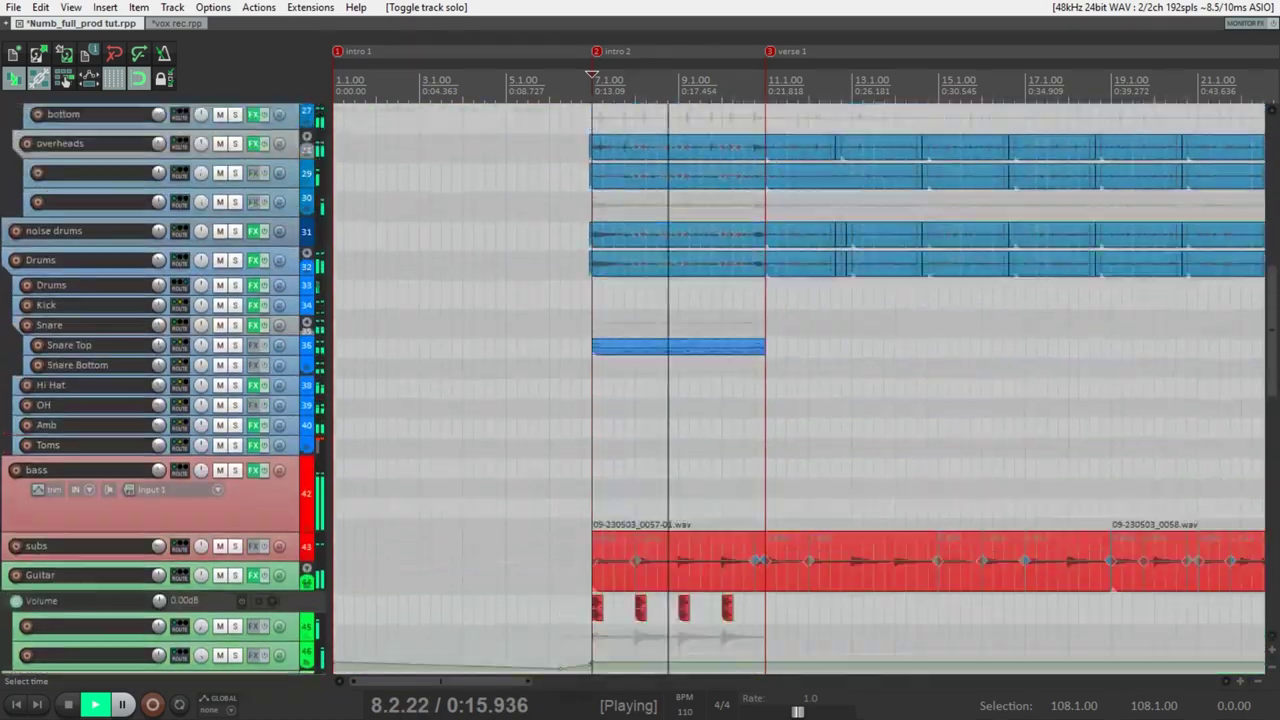
scroll(800, 390, "up", 15)
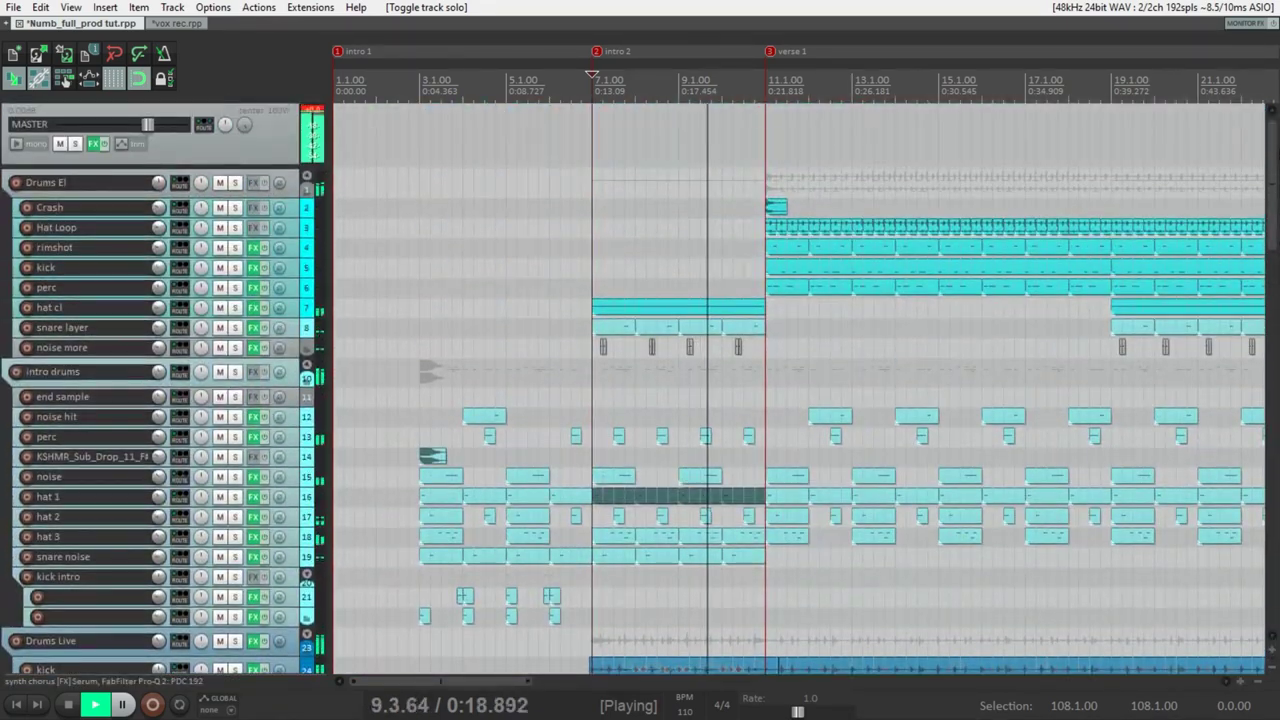
scroll(800, 390, "down", 15)
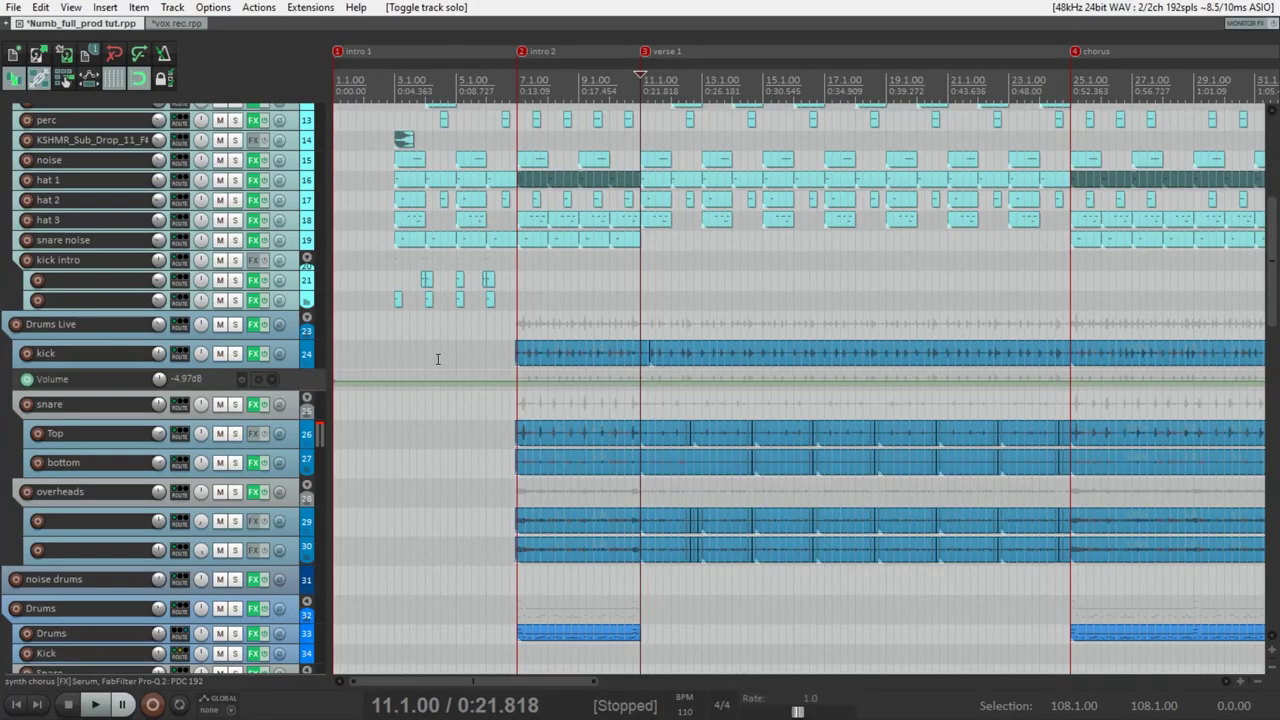
Step: Solo Drums Live and play the song from verse 1
left_click(236, 324)
key("space")
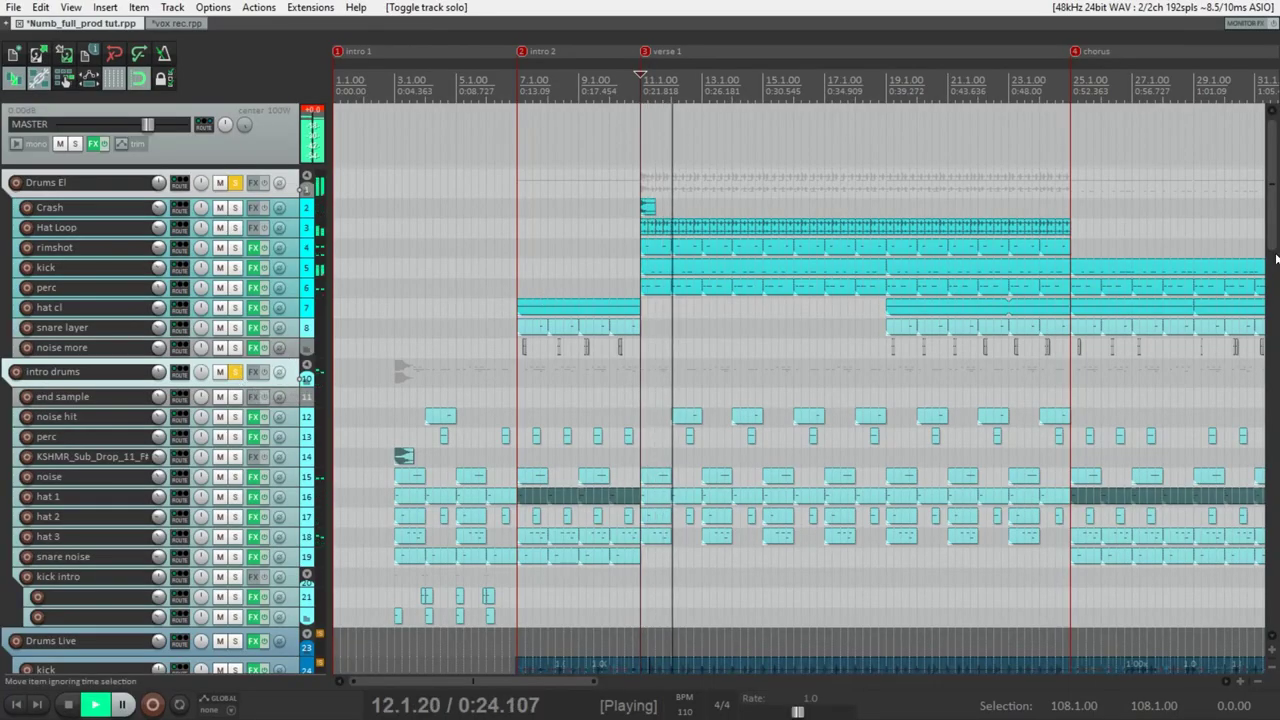
scroll(1276, 258, "down", 5)
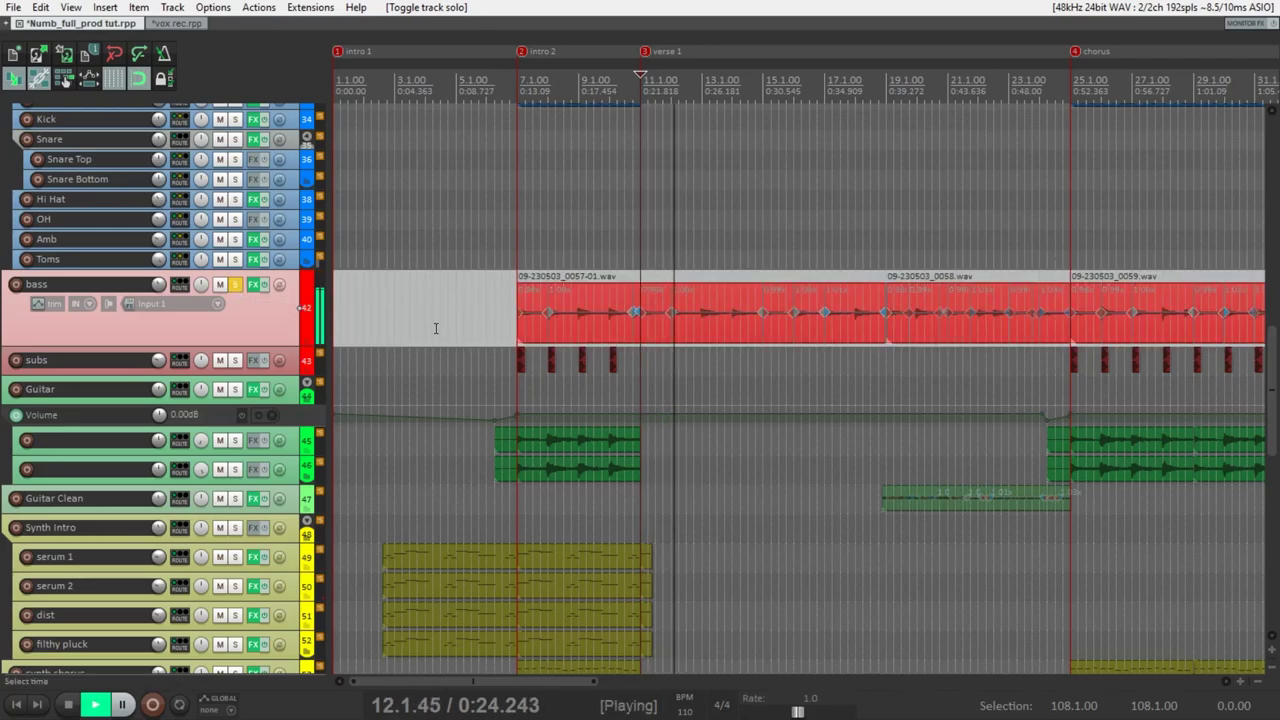
Step: Solo the strings track during verse playback and scroll down toward the piano track
scroll(1275, 383, "down", 3)
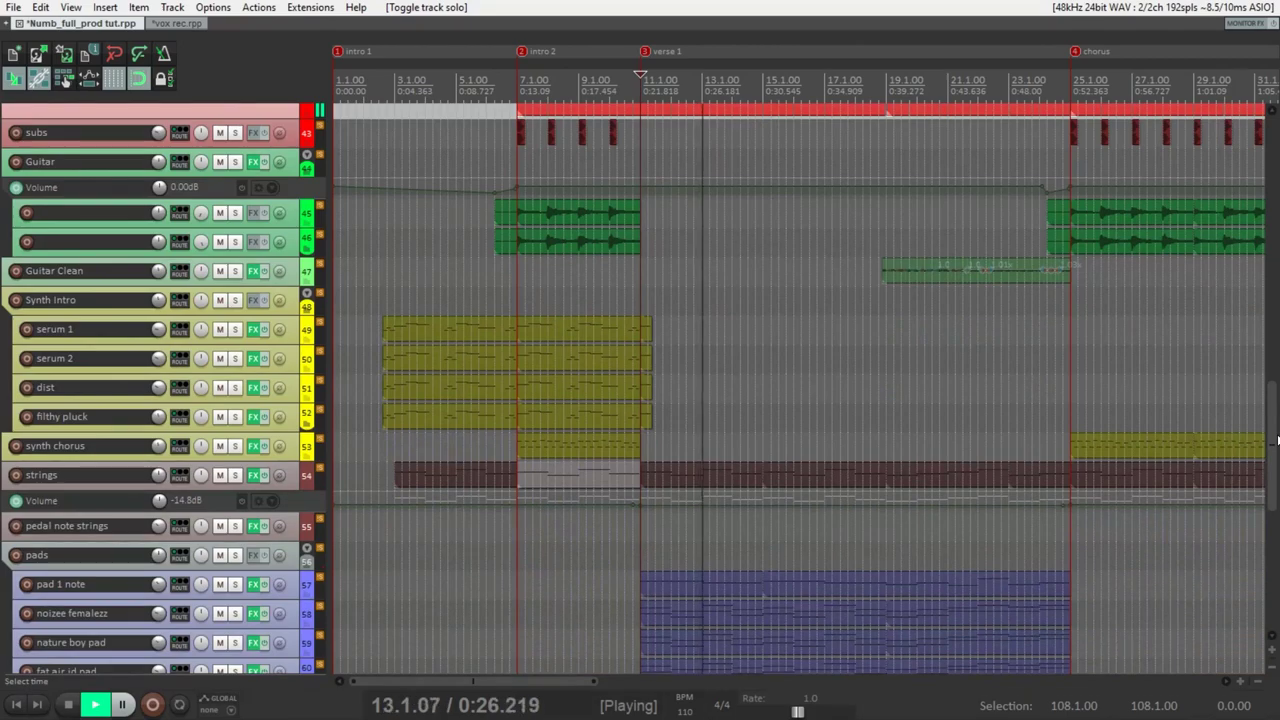
scroll(113, 432, "down", 1)
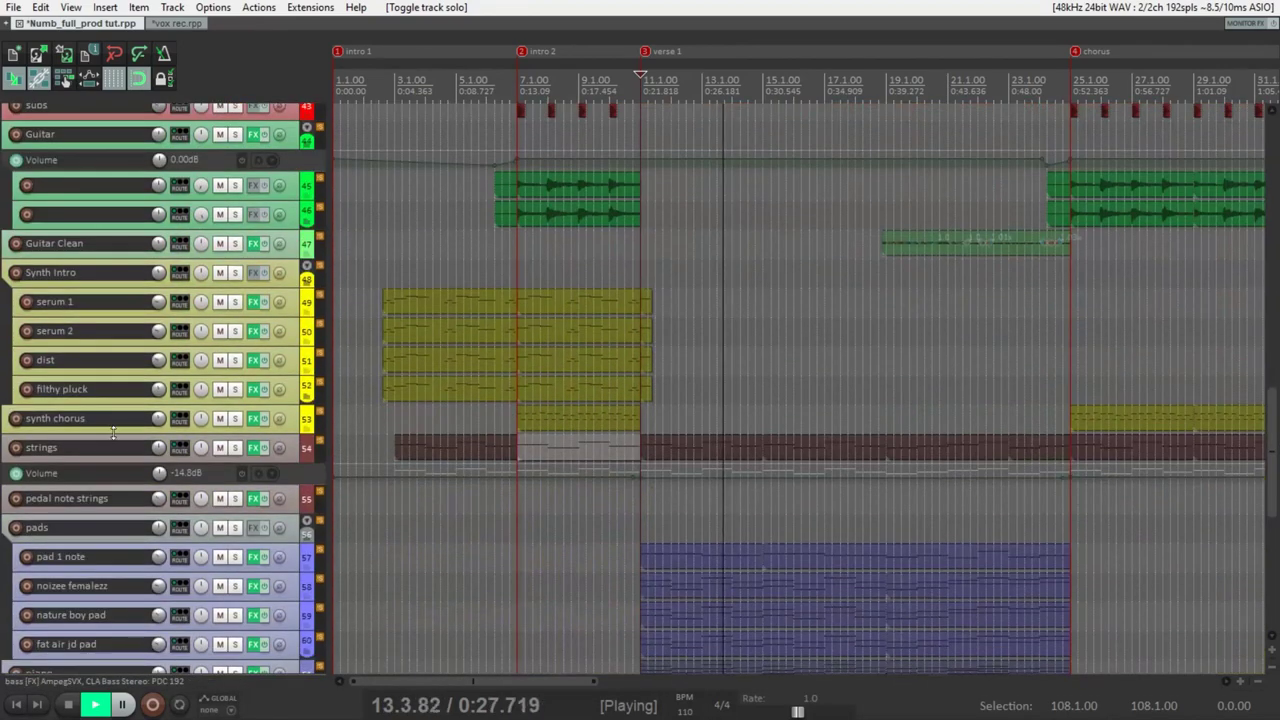
left_click(228, 448)
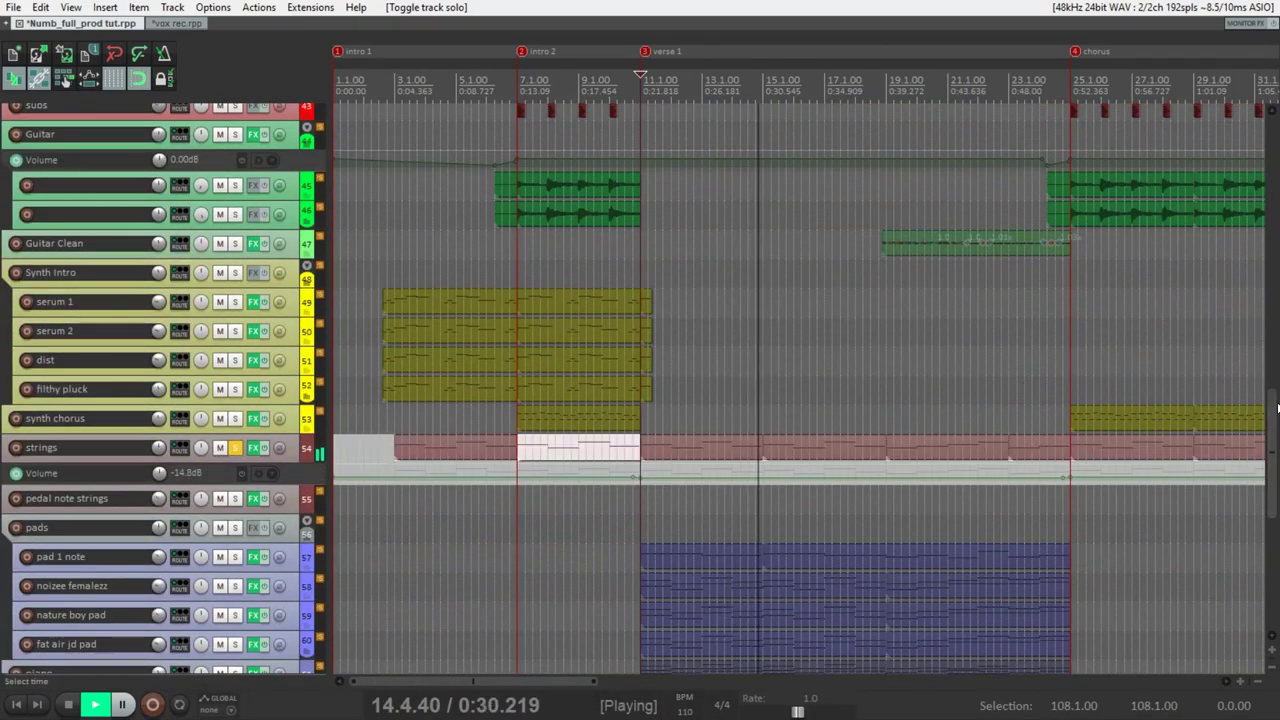
left_click_drag(1277, 407, 1277, 454)
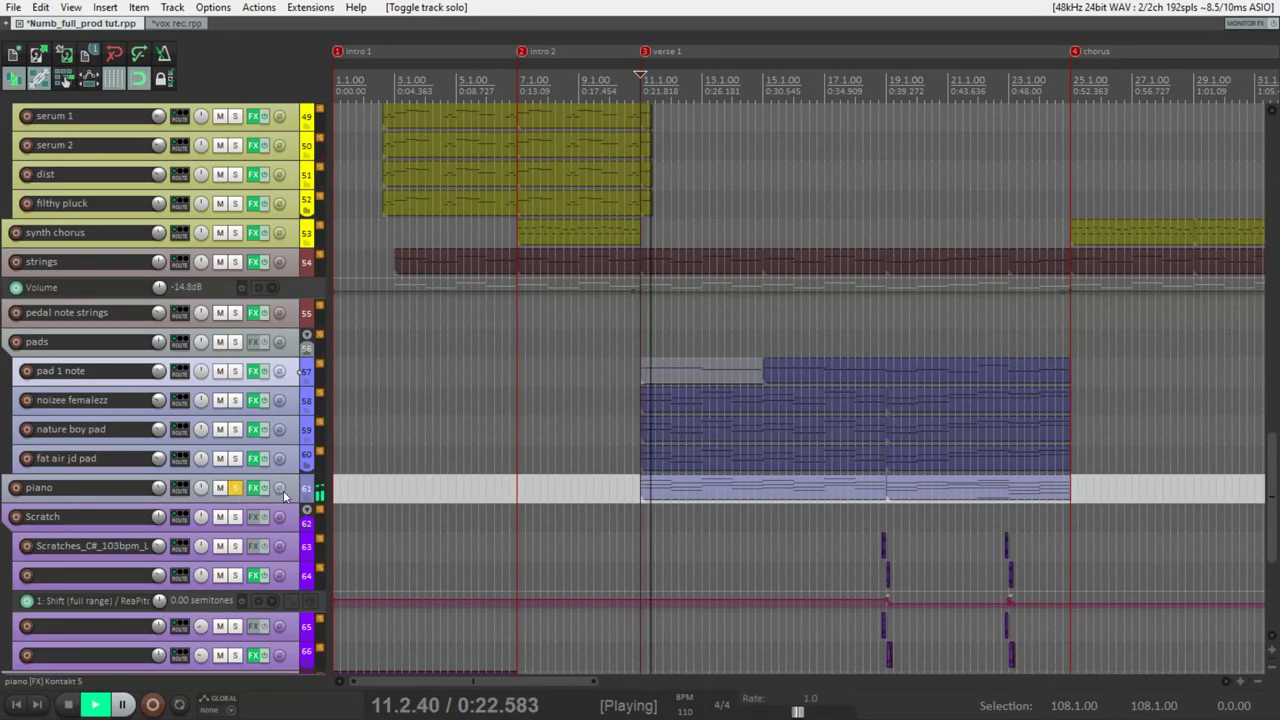
left_click(295, 495)
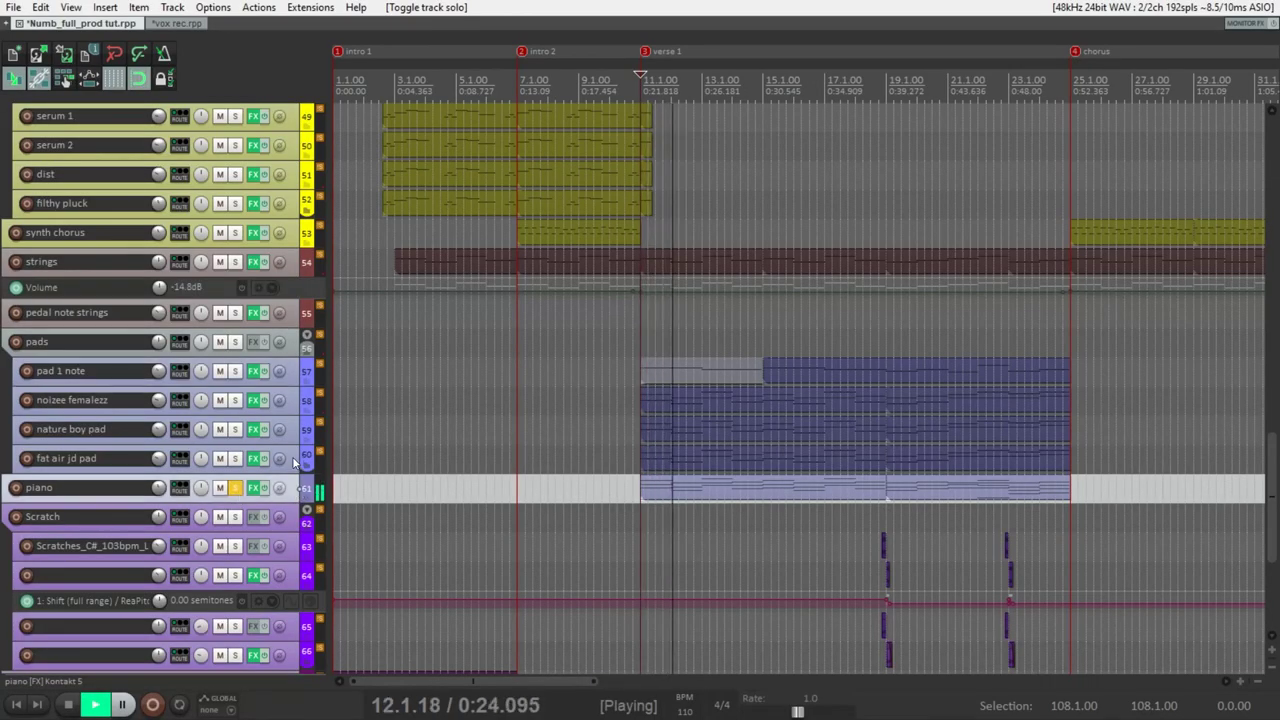
left_click(253, 487)
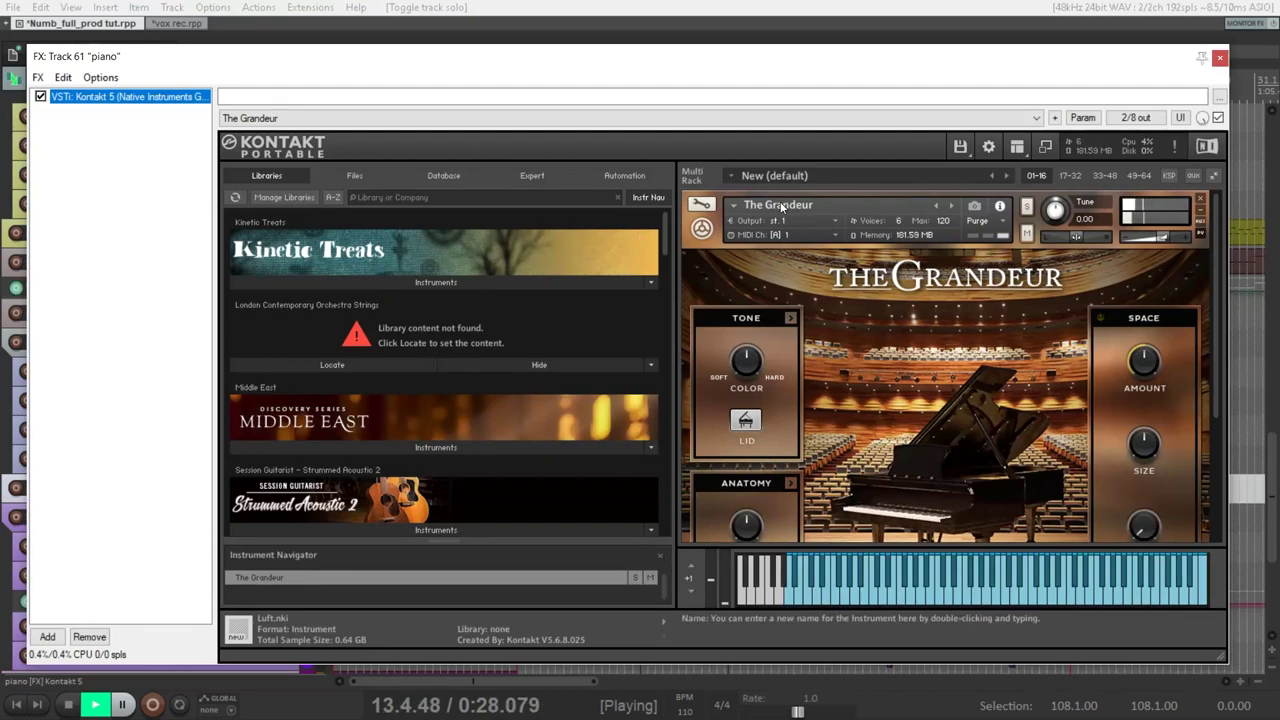
left_click(1220, 57)
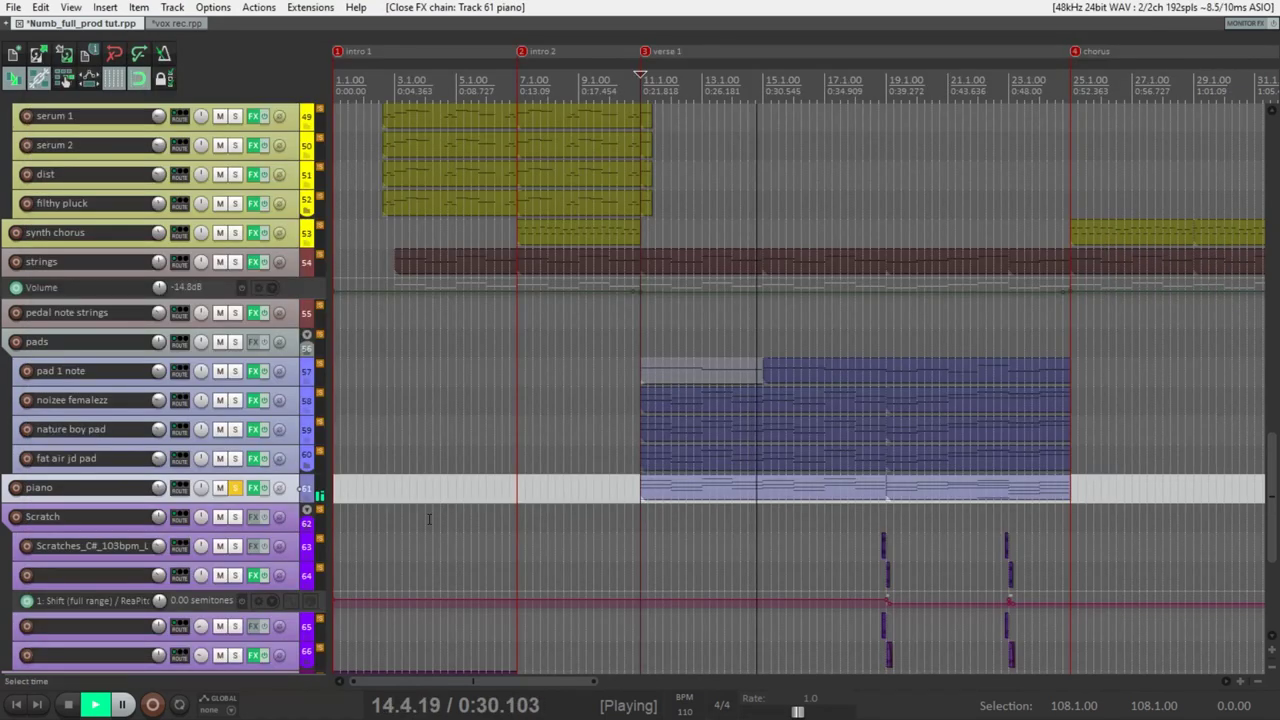
Step: Unsolo piano, stop playback at verse 1, and open fat air jd pad's Omnisphere chain
left_click(235, 487)
key("space")
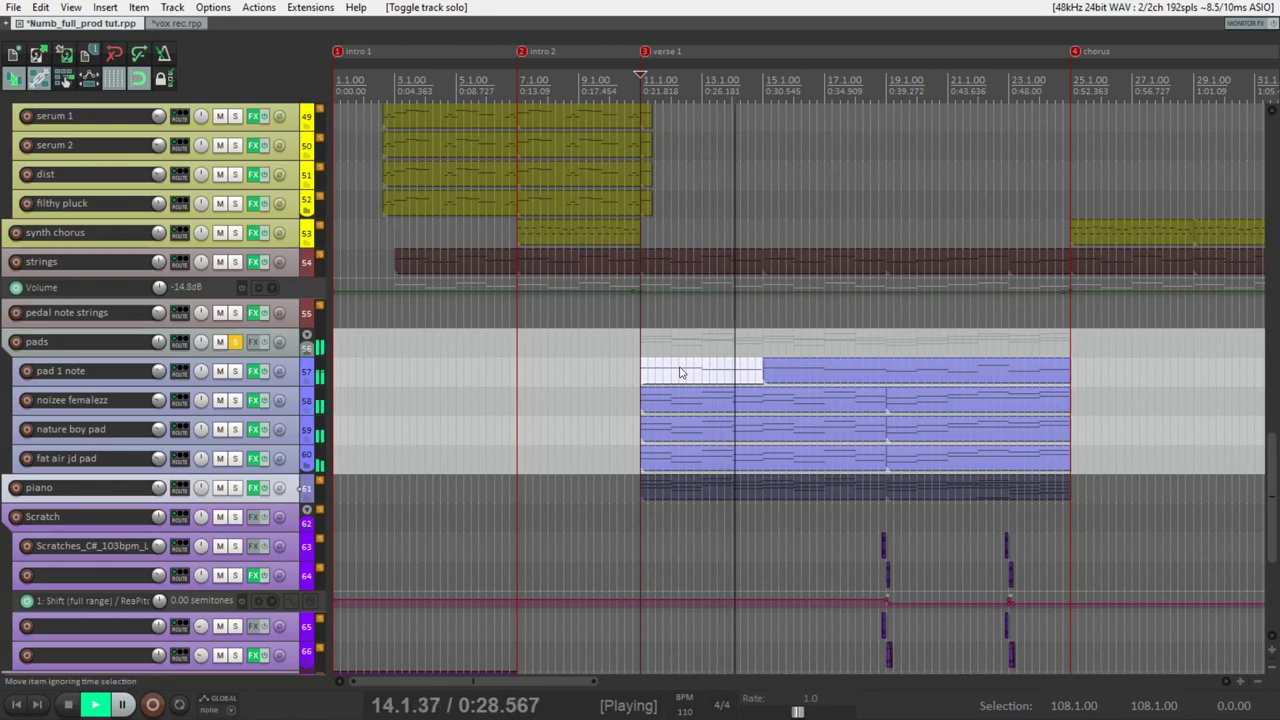
key("space")
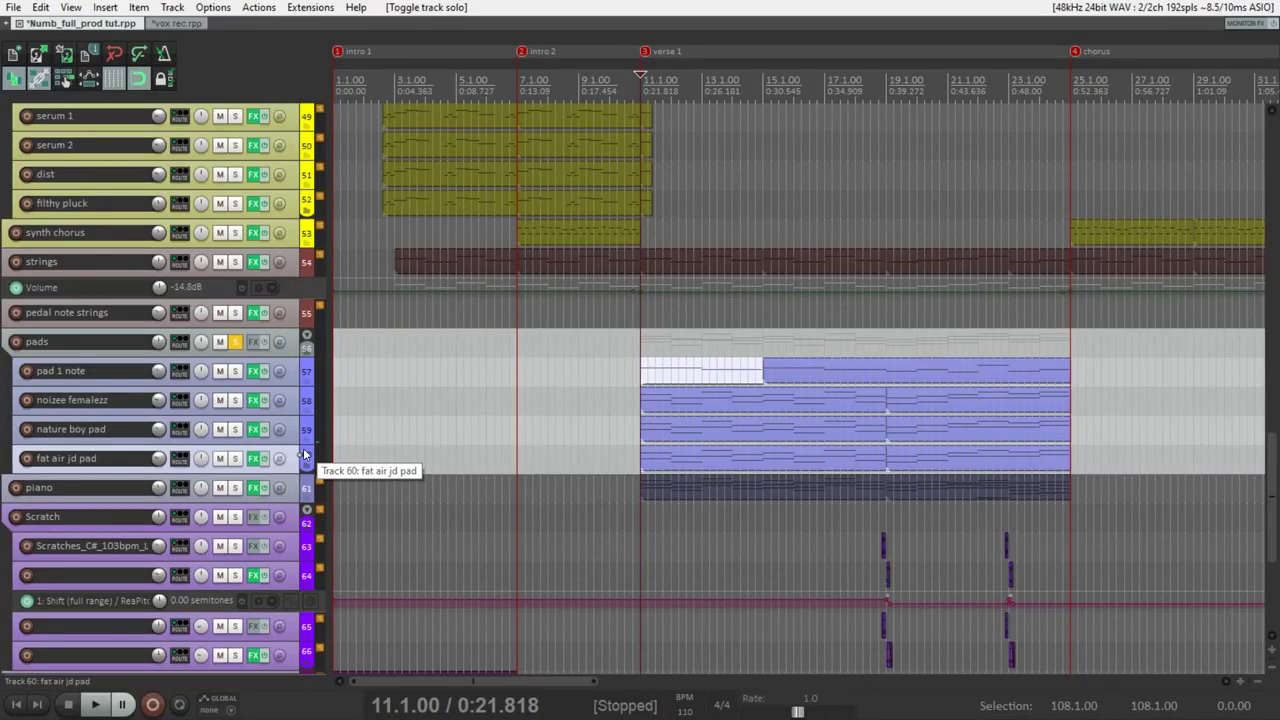
left_click(305, 455)
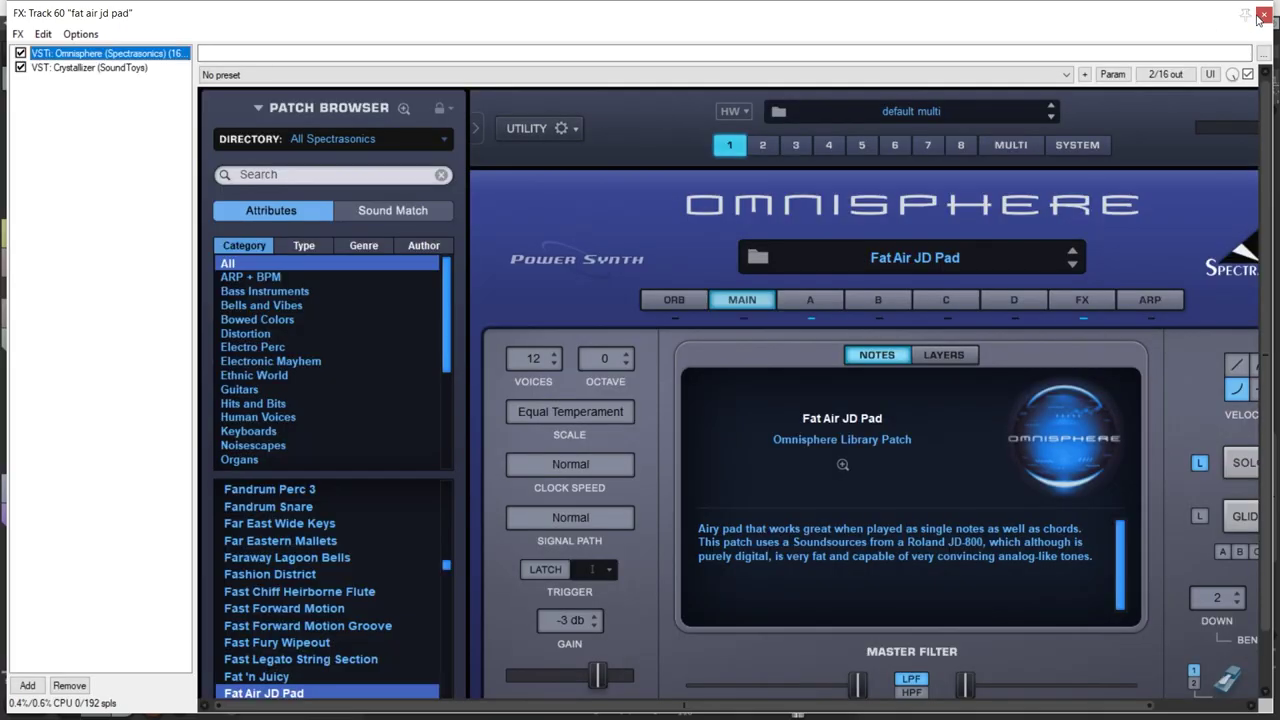
Step: Solo fat air jd pad, view its Omnisphere patch, then close it and unsolo
key("Escape")
left_click(235, 458)
left_click(296, 458)
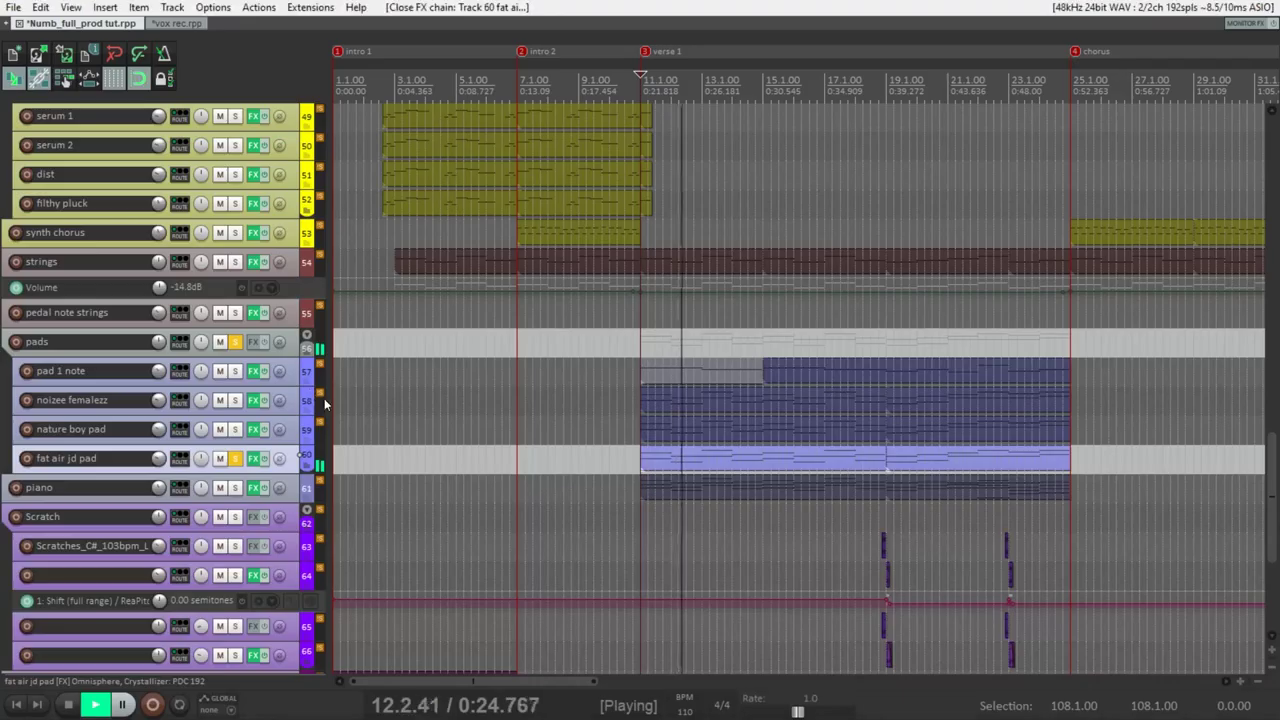
key("Escape")
key("space")
left_click(235, 429)
Step: Solo nature boy pad, view its instrument plugin, then close it and unsolo
left_click(235, 458)
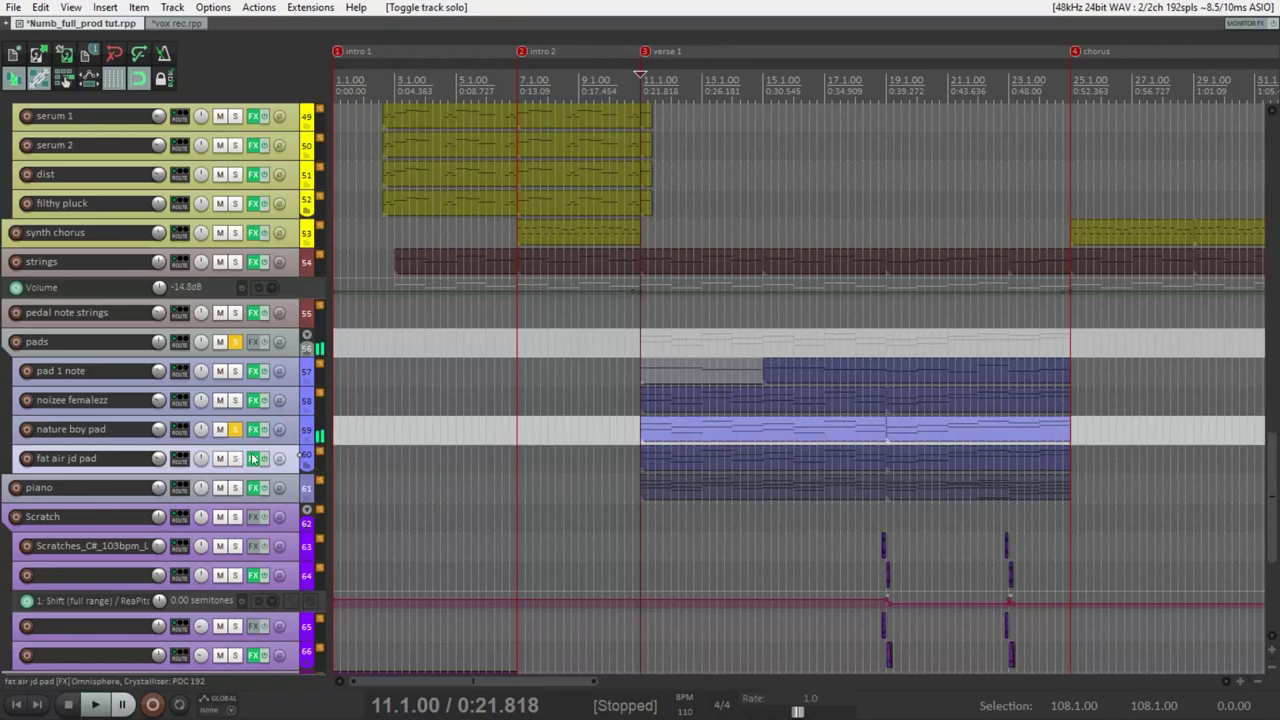
left_click(296, 429)
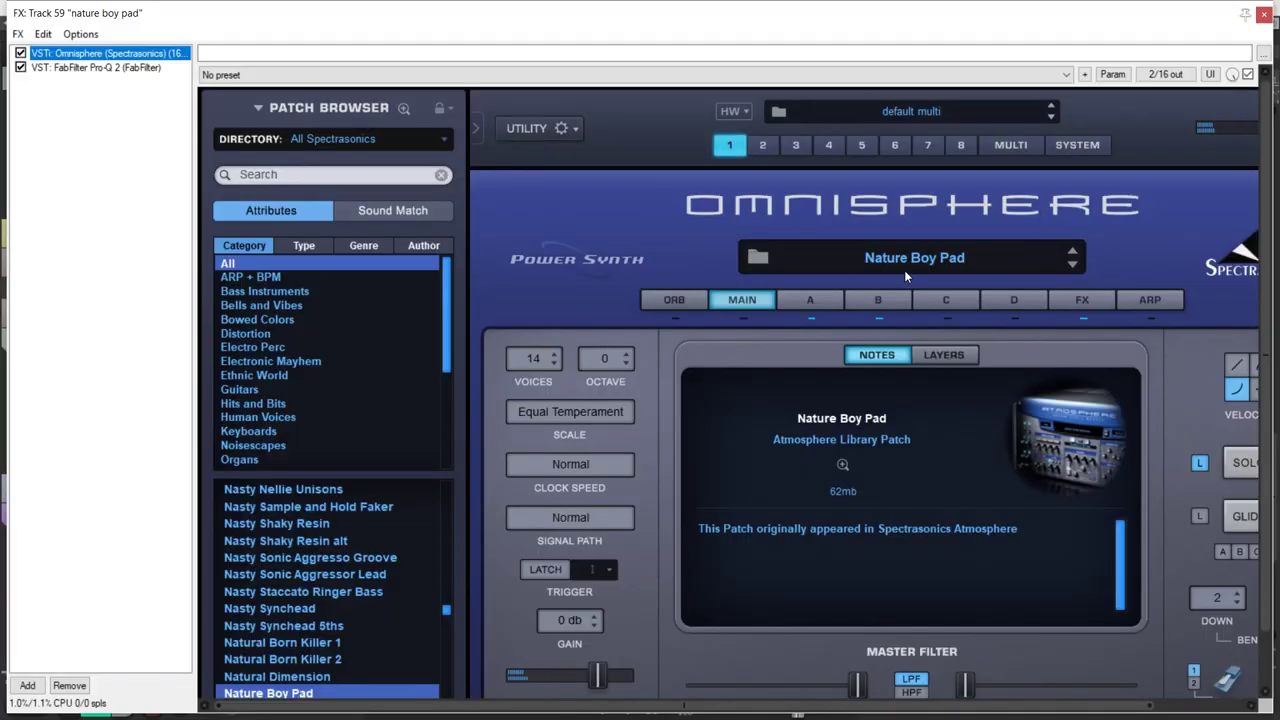
left_click(1264, 14)
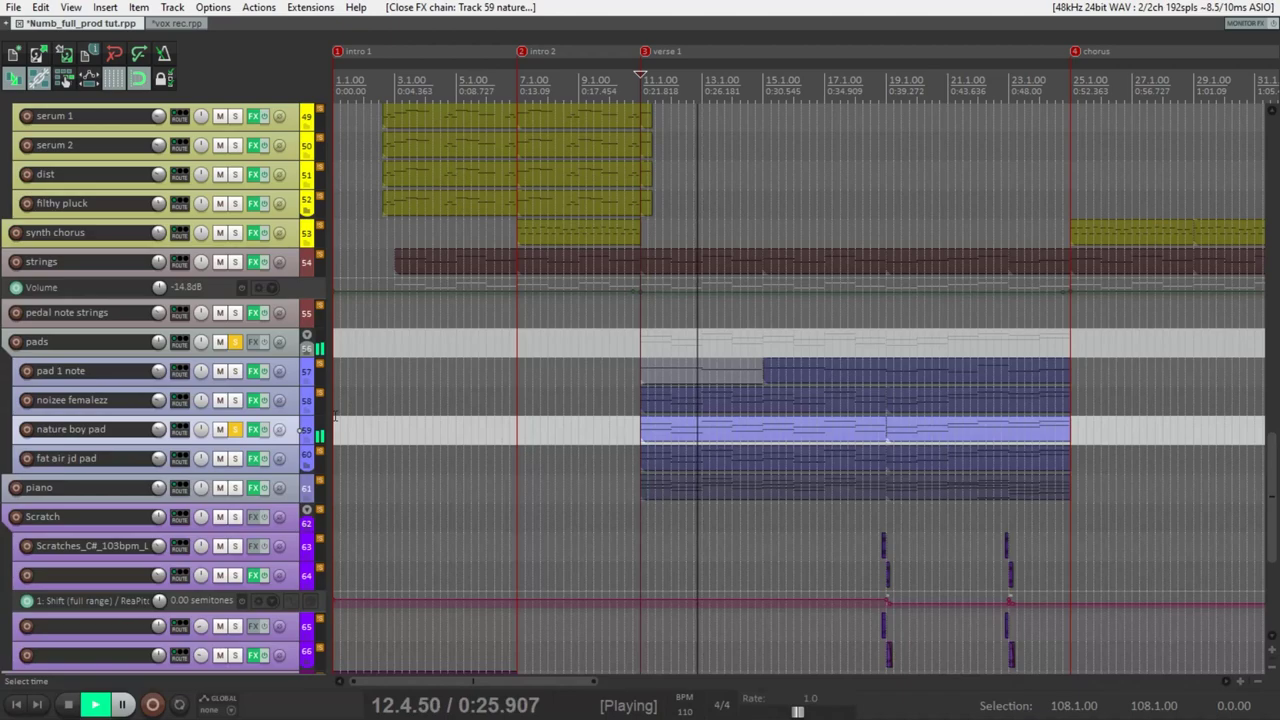
left_click(233, 429)
Step: Solo noizee femalezz, view its instrument plugin, then close it and unsolo
left_click(235, 400)
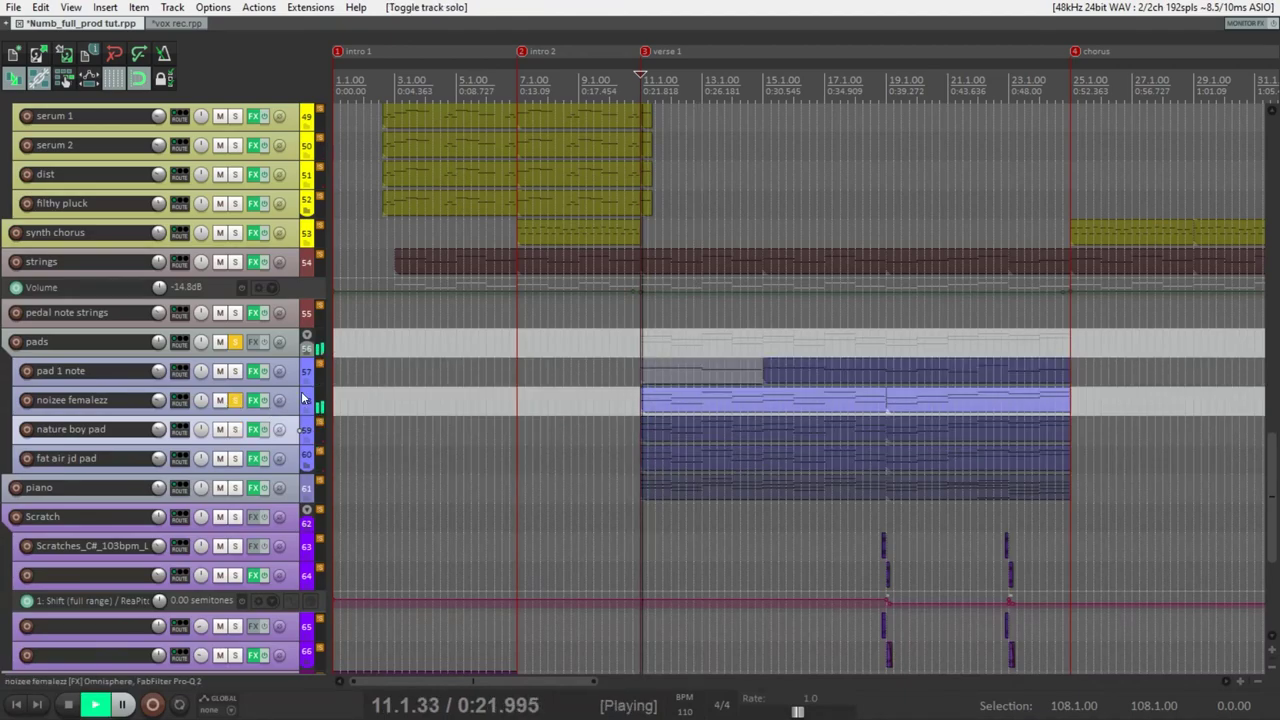
left_click(304, 398)
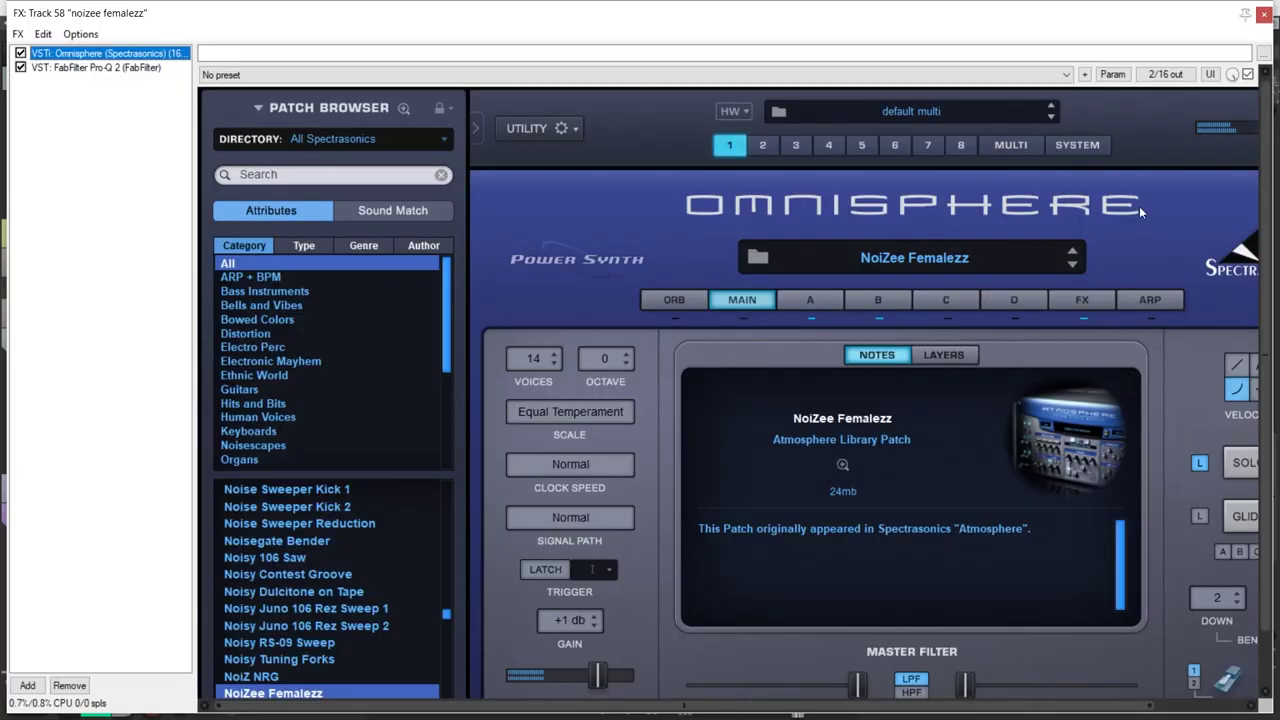
left_click(1265, 16)
key("space")
left_click(235, 371)
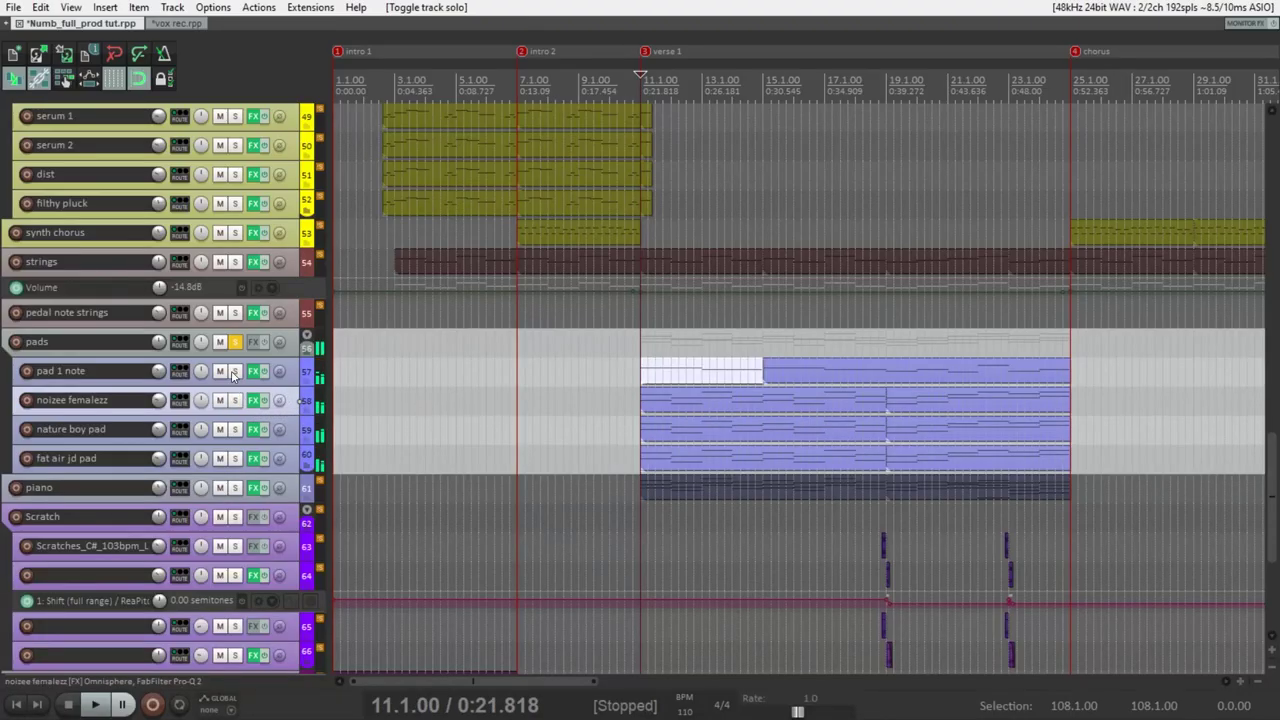
Step: Select pad 1 note and view its Korg M1 WarmLayerPad chain before closing it
left_click(297, 373)
left_click(253, 371)
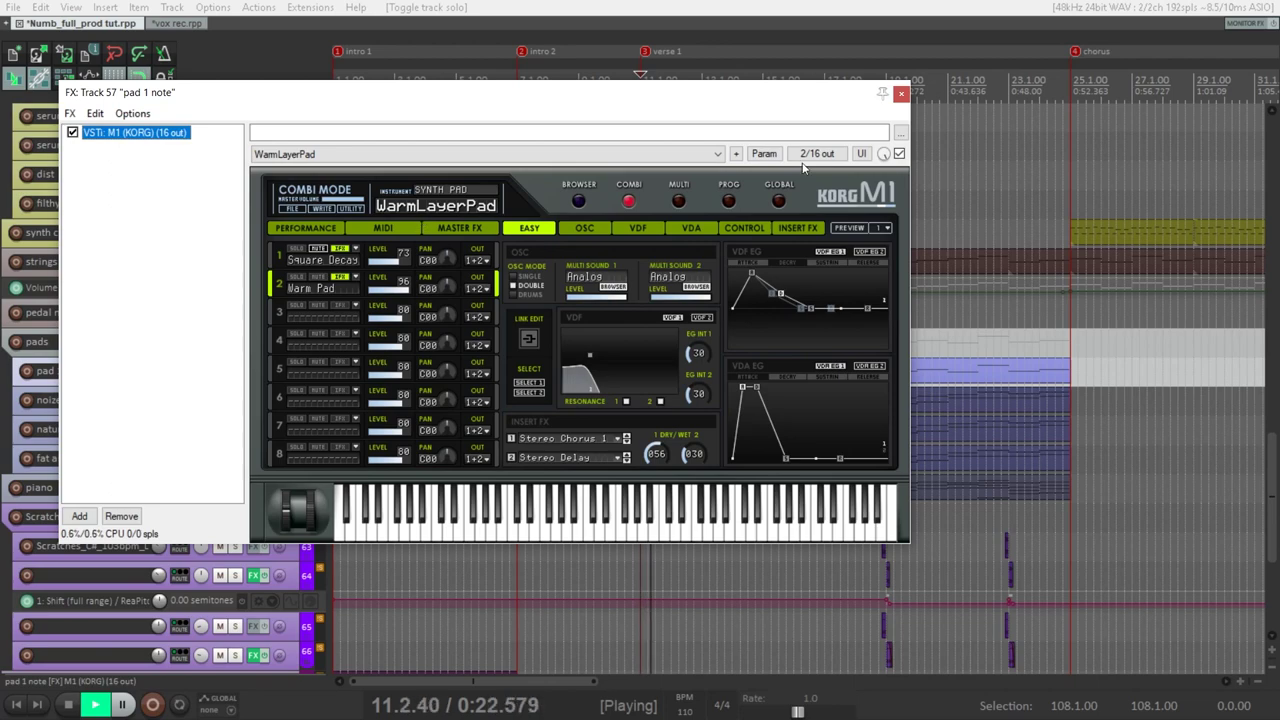
key("Escape")
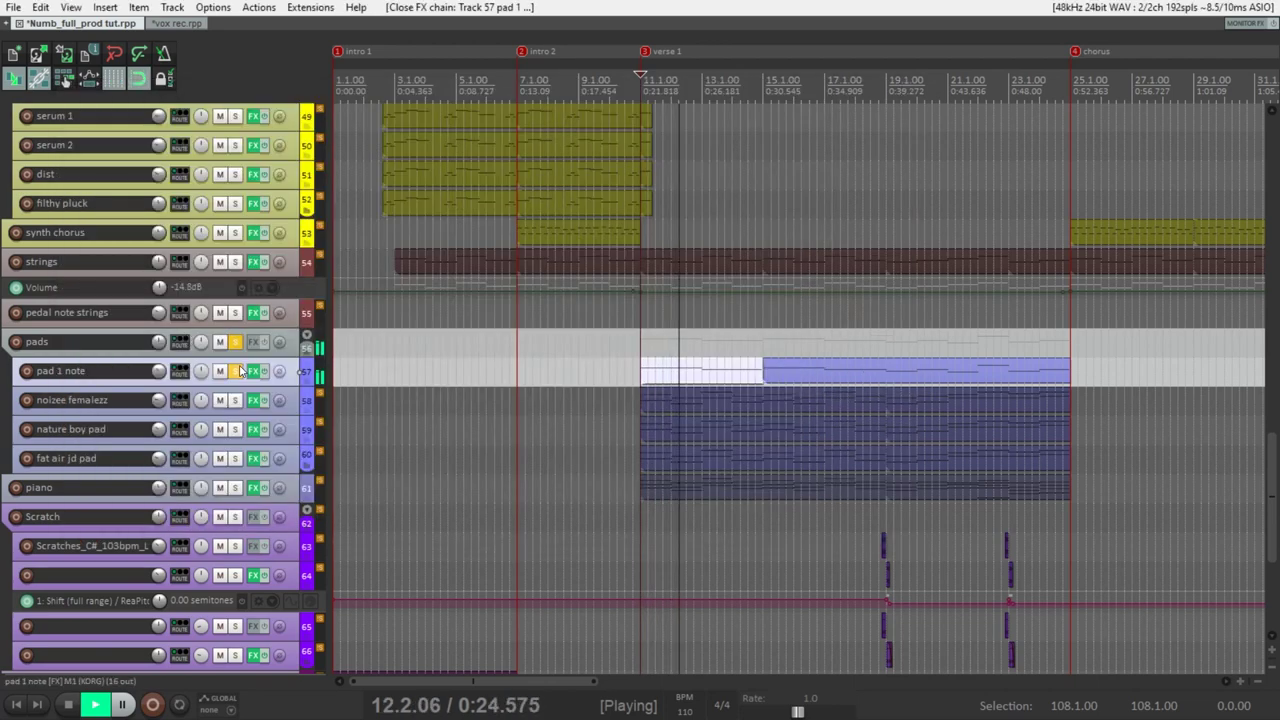
Step: Solo and unsolo pad 1 note, restart playback, and clear the pads folder solo
left_click(237, 372)
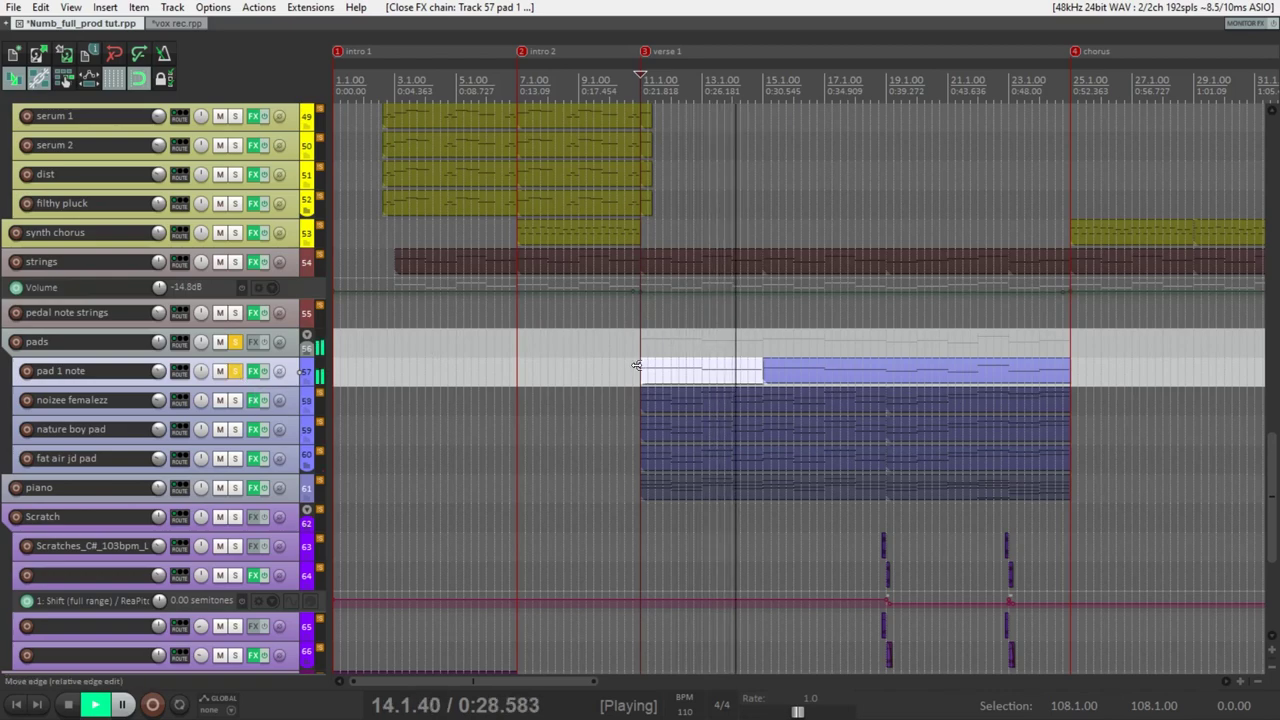
left_click(237, 372)
key("space")
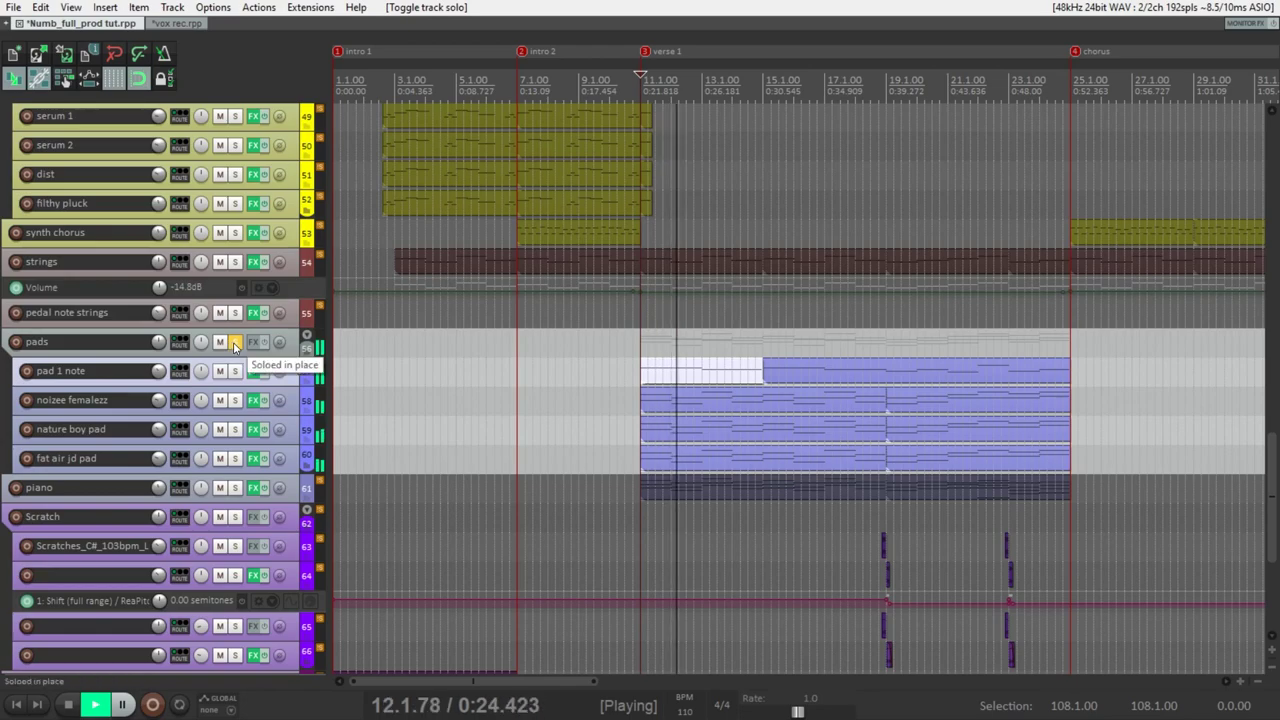
left_click(234, 342)
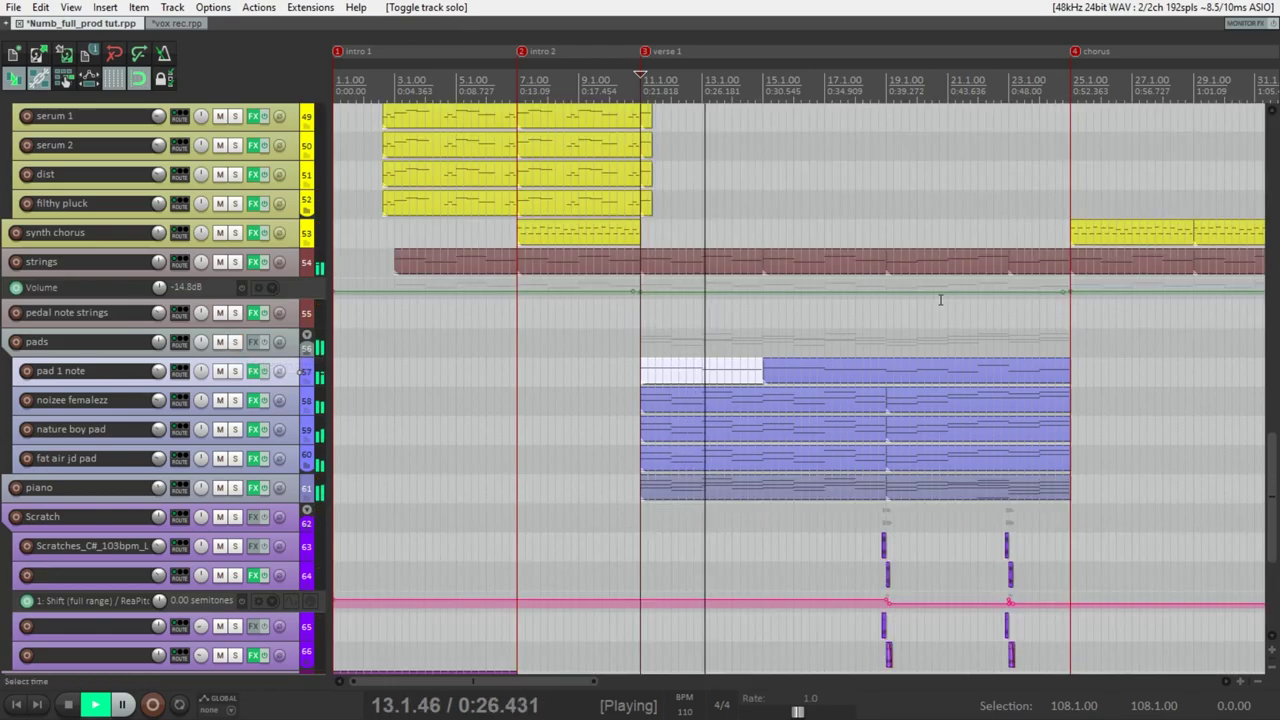
scroll(930, 300, "down", 2)
left_click_drag(1276, 447, 1276, 415)
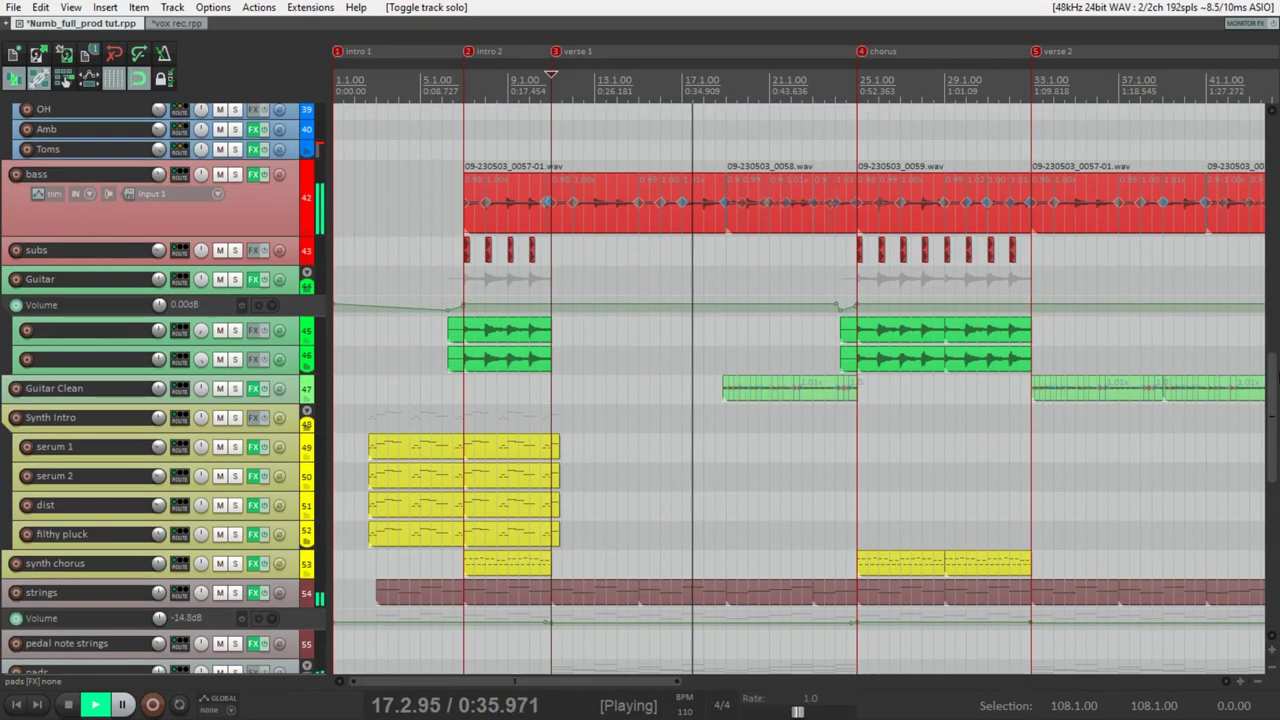
Step: Select the Guitar Clean verse clip 49-230427_1858.wav and make the Guitar Clean track taller
left_click(765, 392)
scroll(910, 418, "up", 3)
scroll(913, 425, "down", 1)
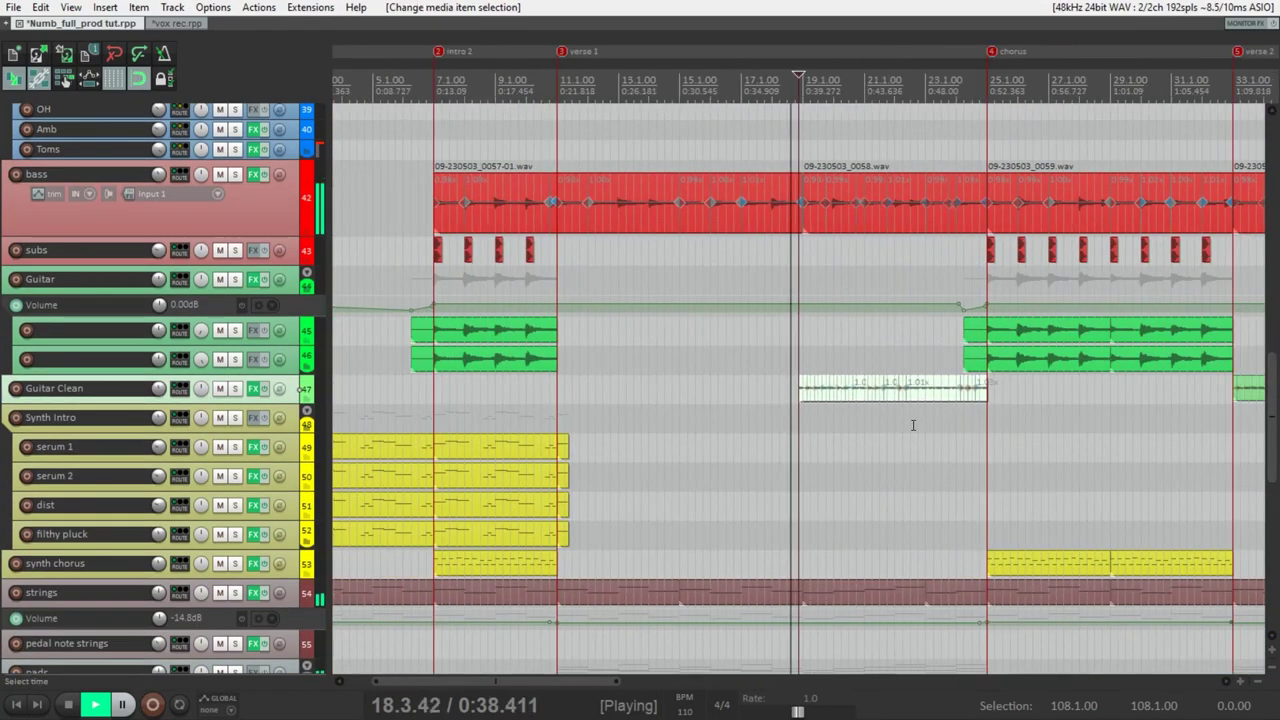
scroll(913, 425, "up", 2)
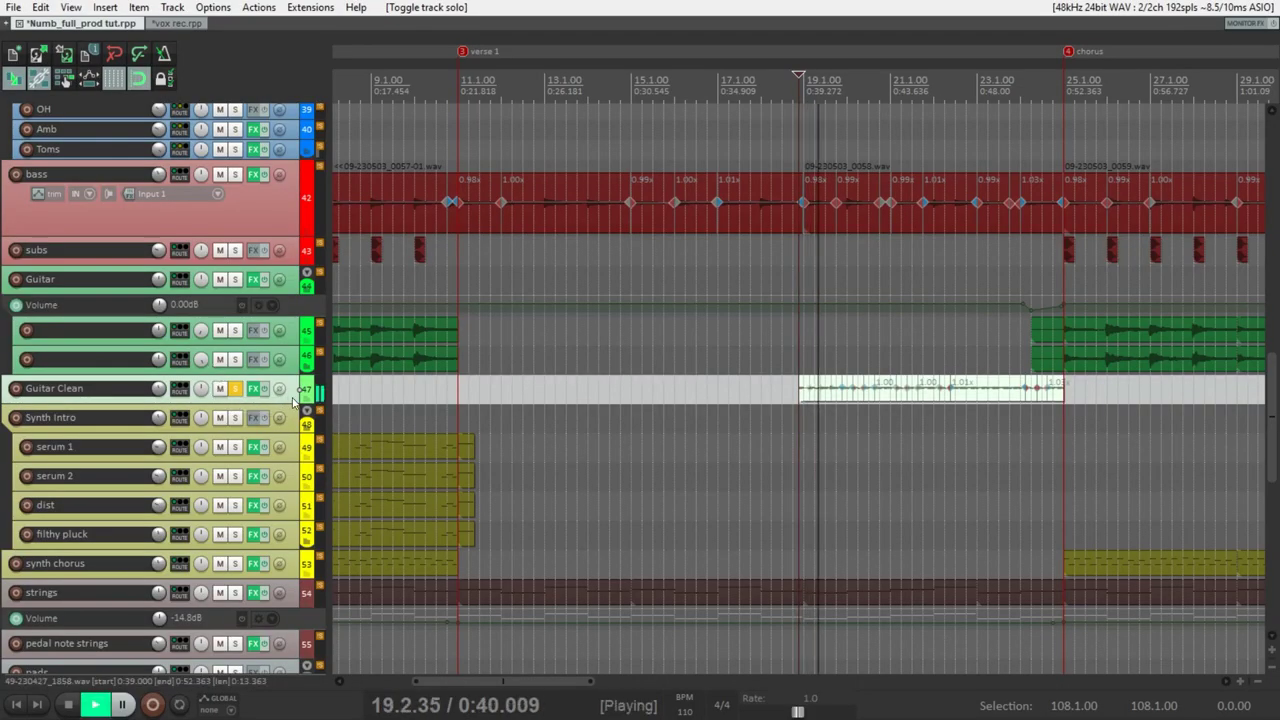
left_click_drag(281, 403, 280, 423)
Step: Stop playback and open the Guitar Clean FX chain to view Archetype Plini
key("space")
left_click(253, 389)
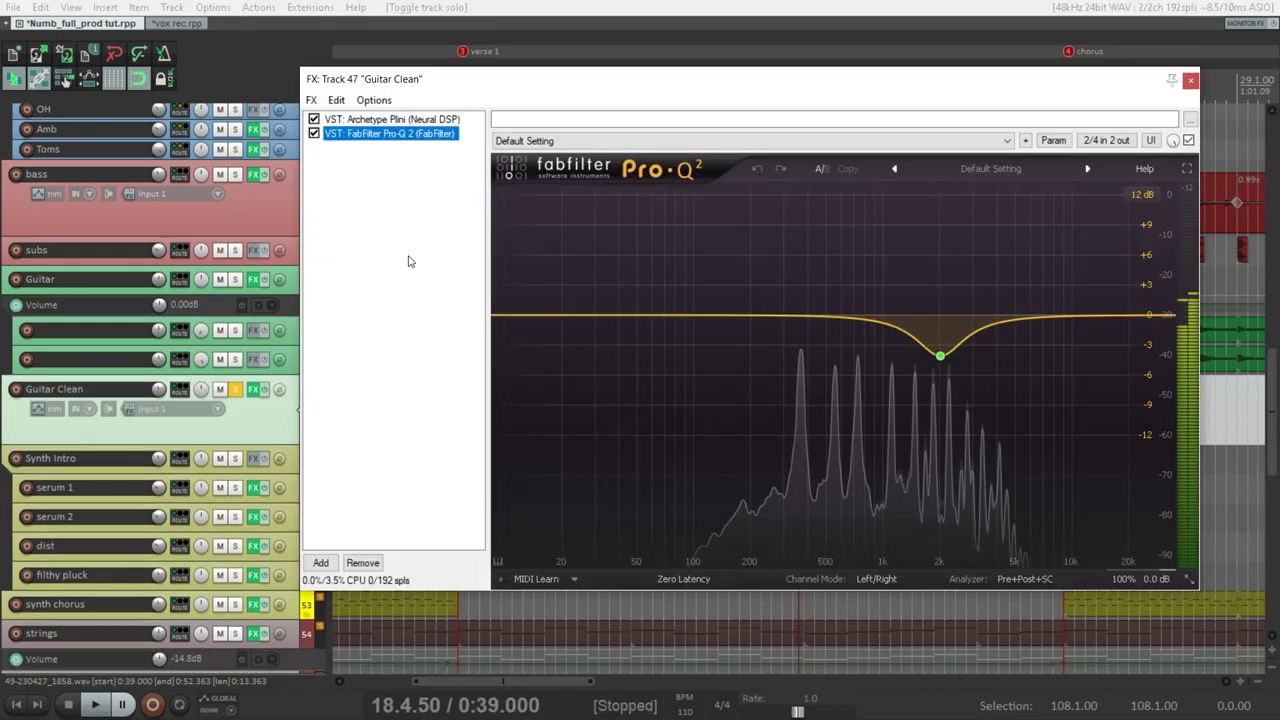
left_click(416, 120)
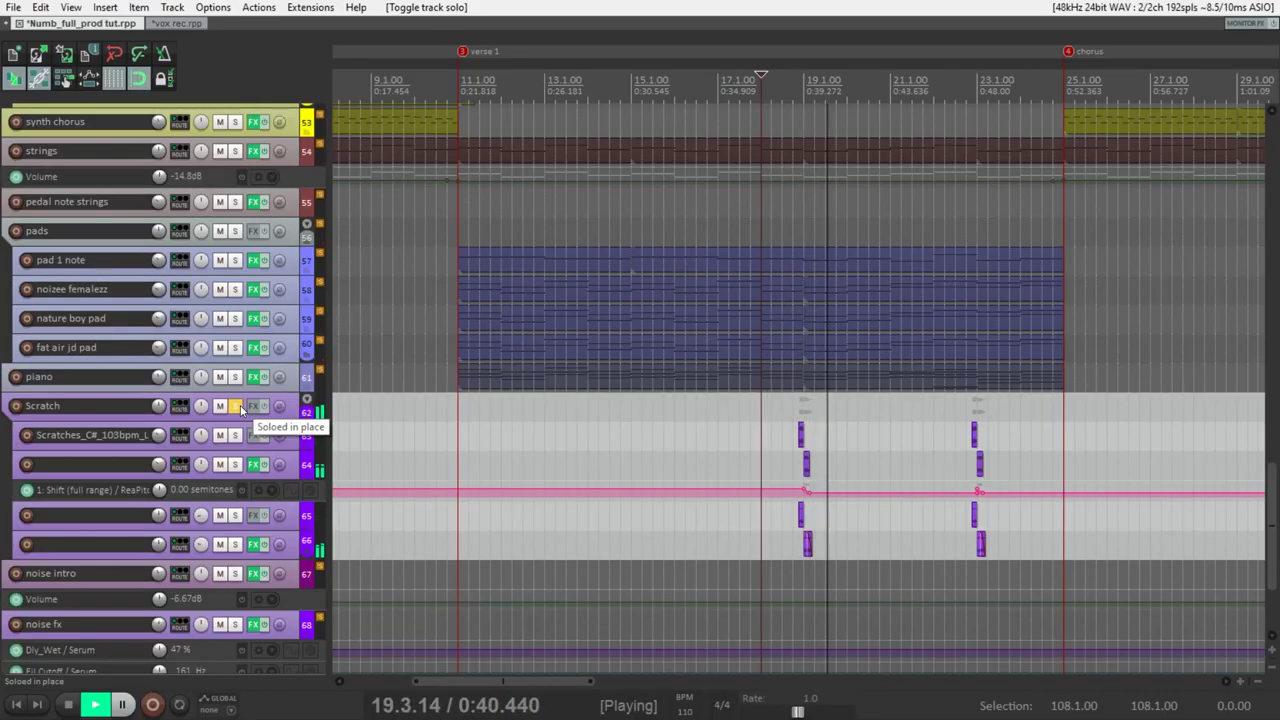
Step: Unsolo Scratch, select the perc clip around bar 19 at the top, and stop playback
left_click(238, 406)
scroll(800, 390, "up", 15)
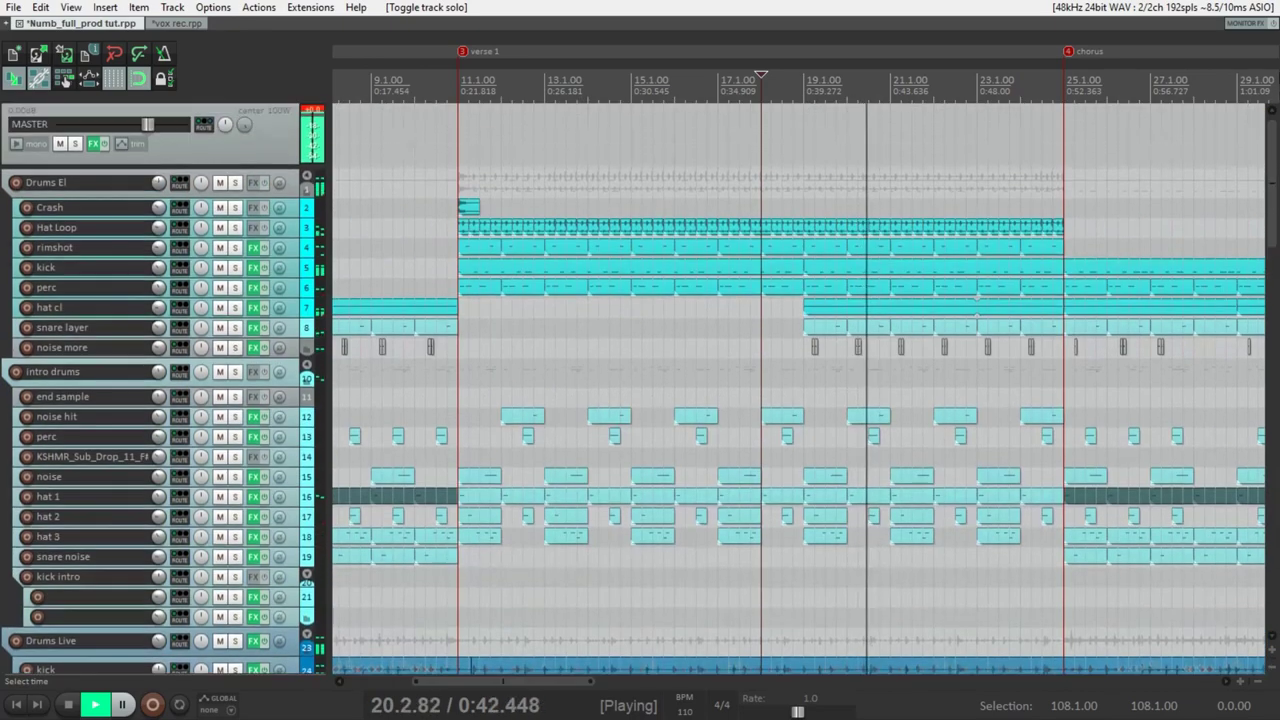
scroll(665, 287, "up", 3)
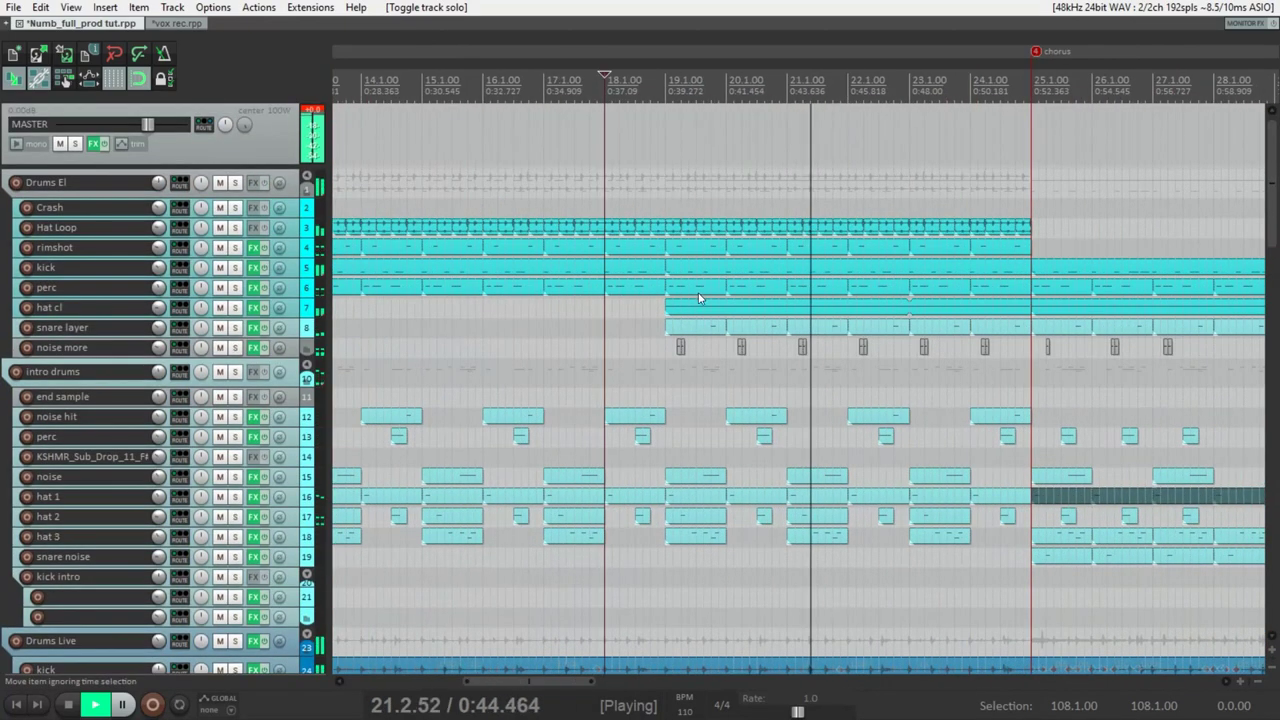
left_click(665, 287)
key("space")
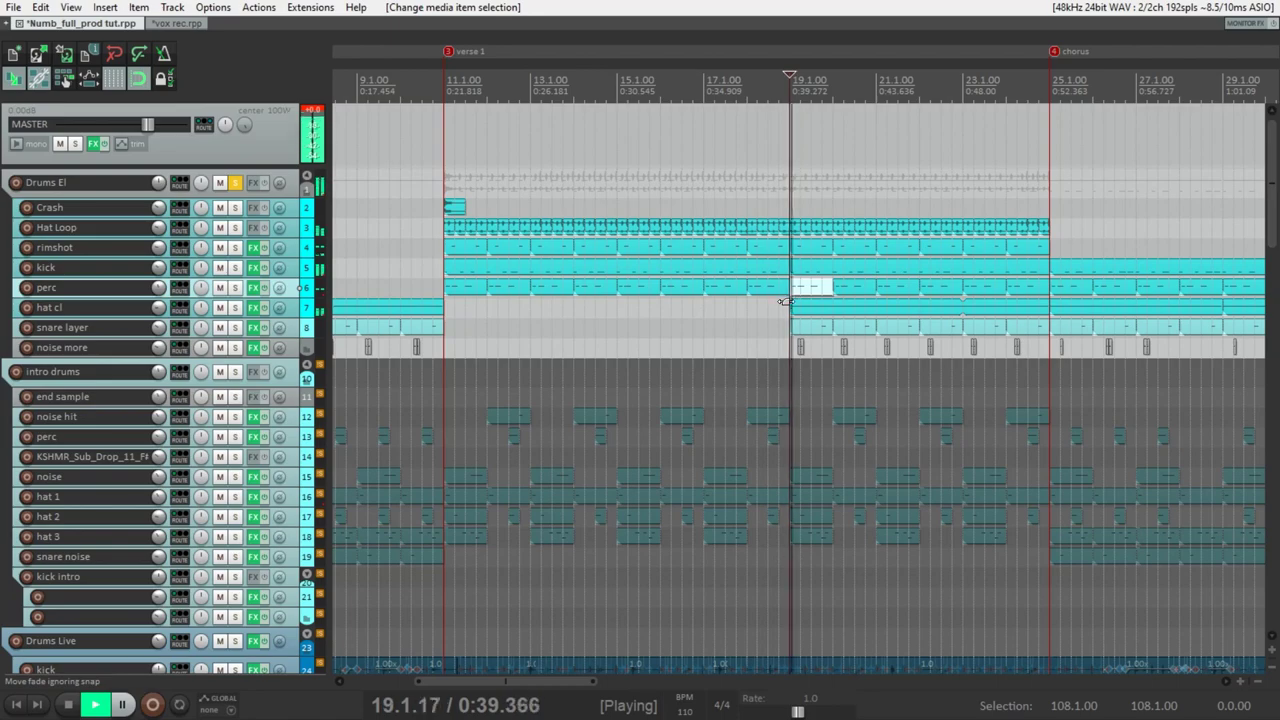
Step: Unsolo Drums El and browse the track list while the full arrangement plays into the chorus
left_click(235, 183)
scroll(677, 400, "down", 3)
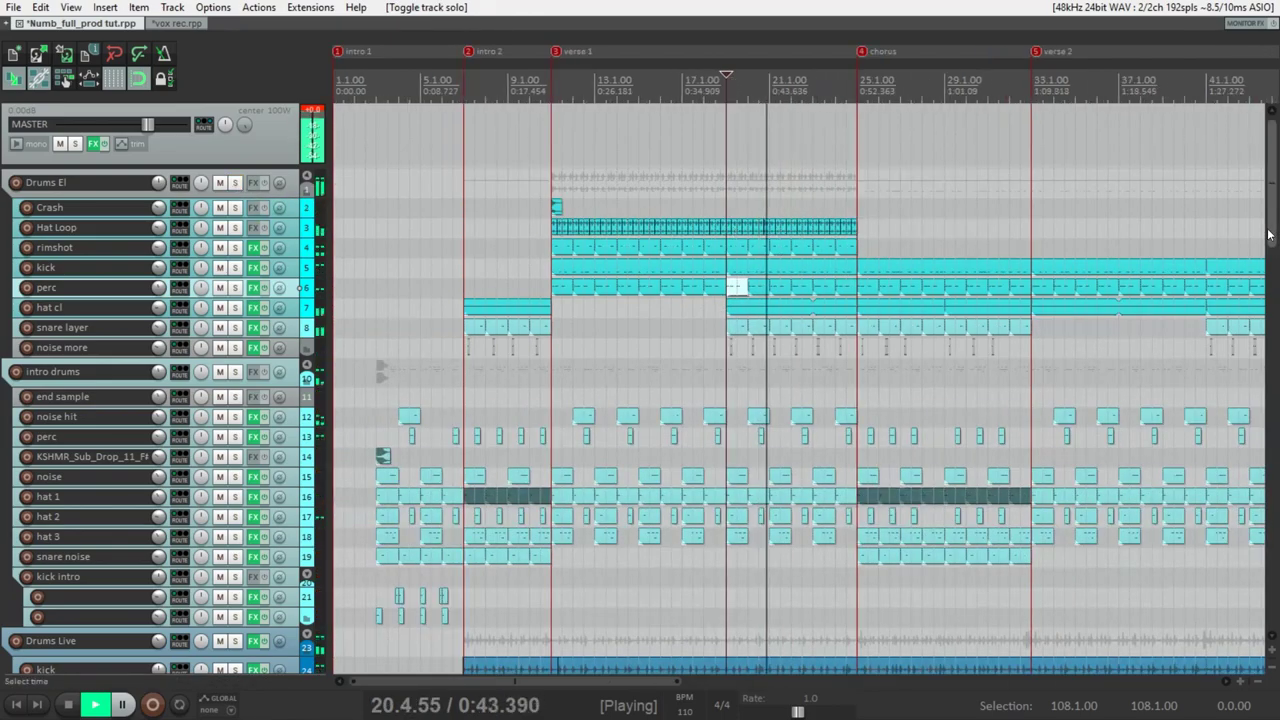
scroll(1268, 234, "down", 5)
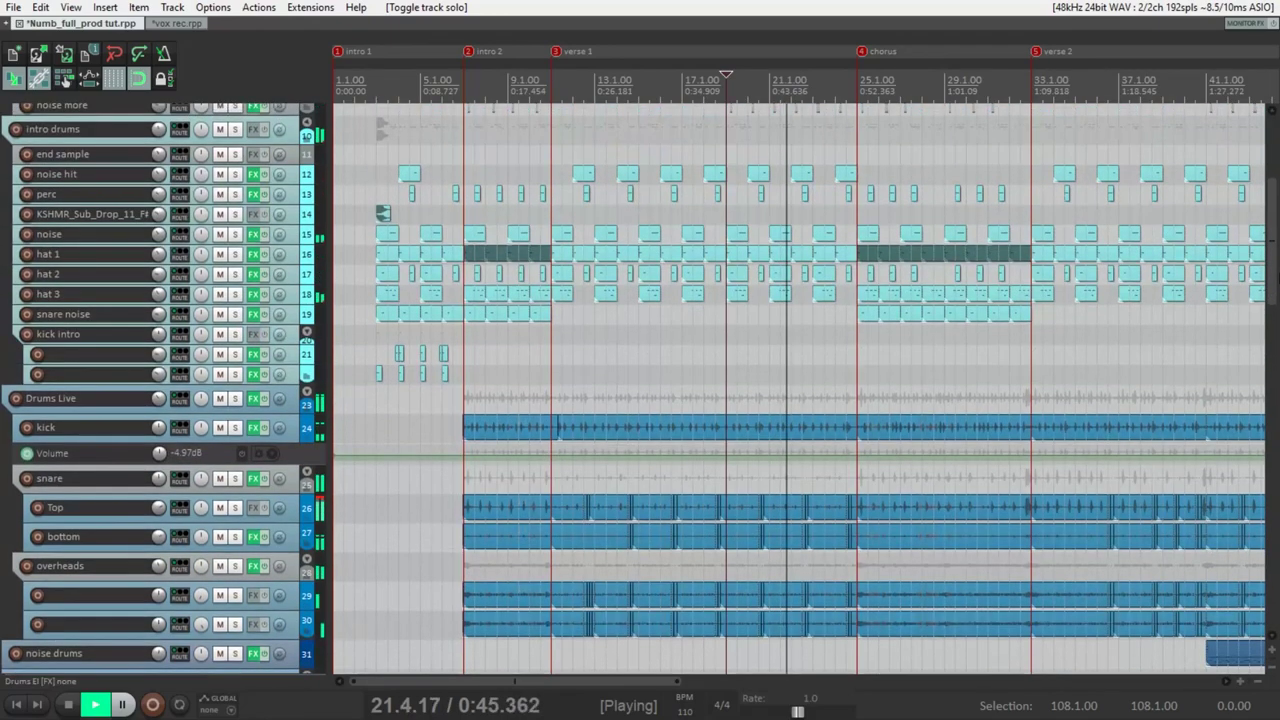
scroll(800, 390, "down", 6)
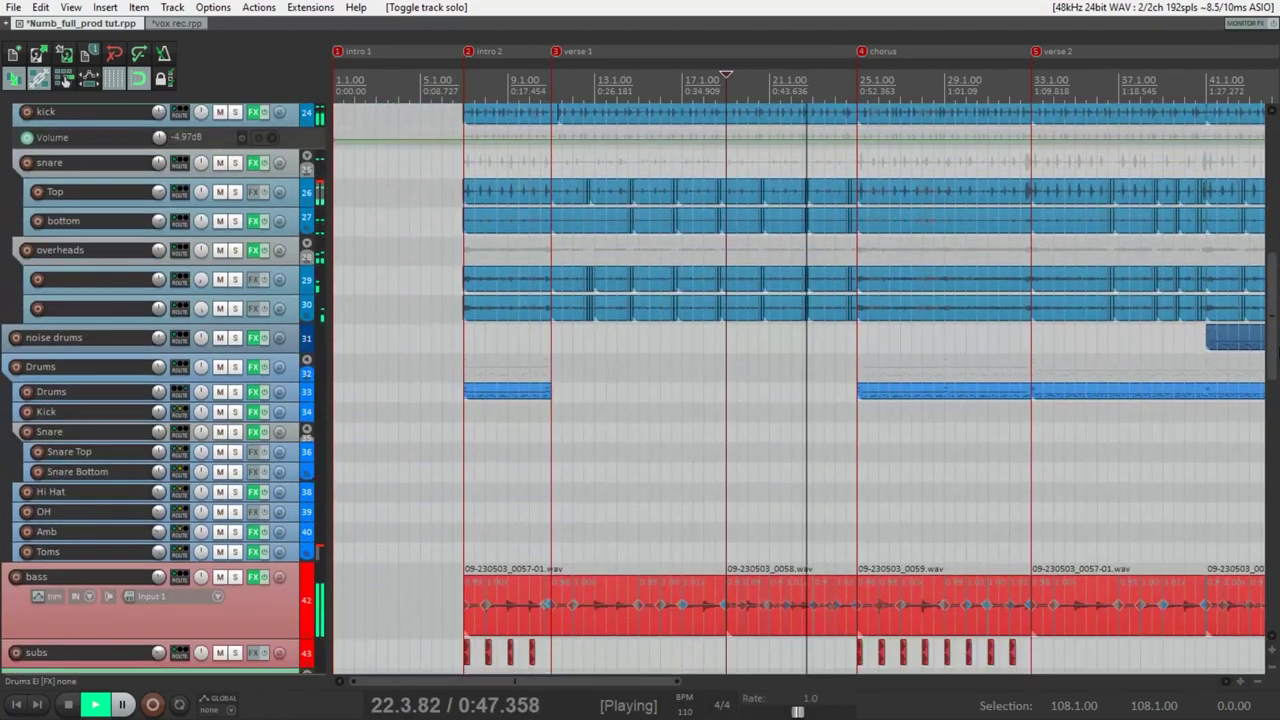
scroll(800, 390, "down", 10)
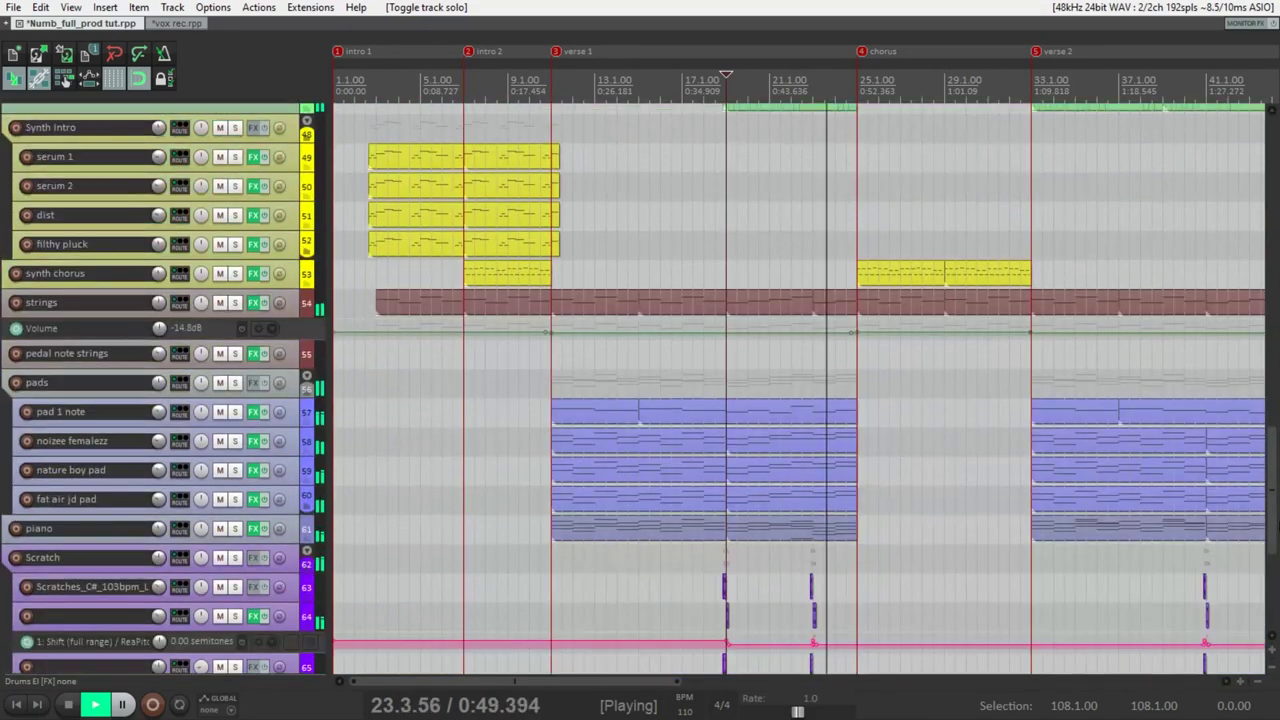
scroll(1276, 187, "up", 15)
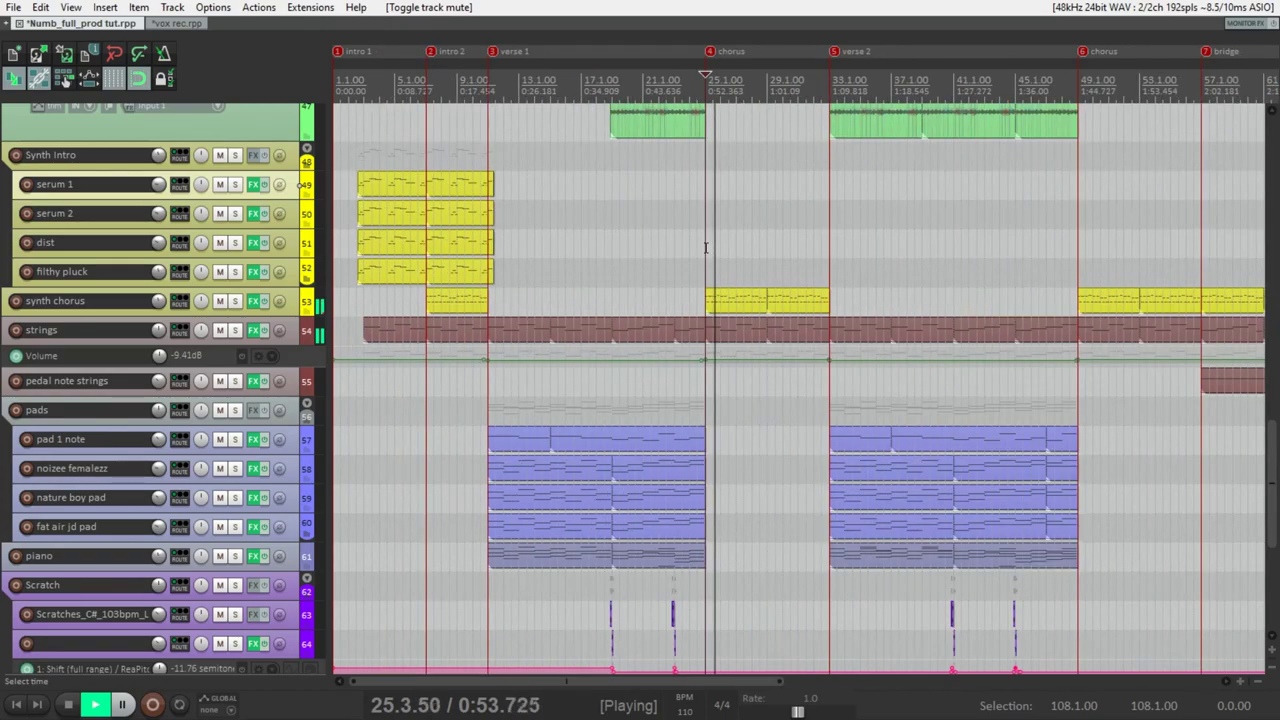
scroll(1273, 517, "up", 10)
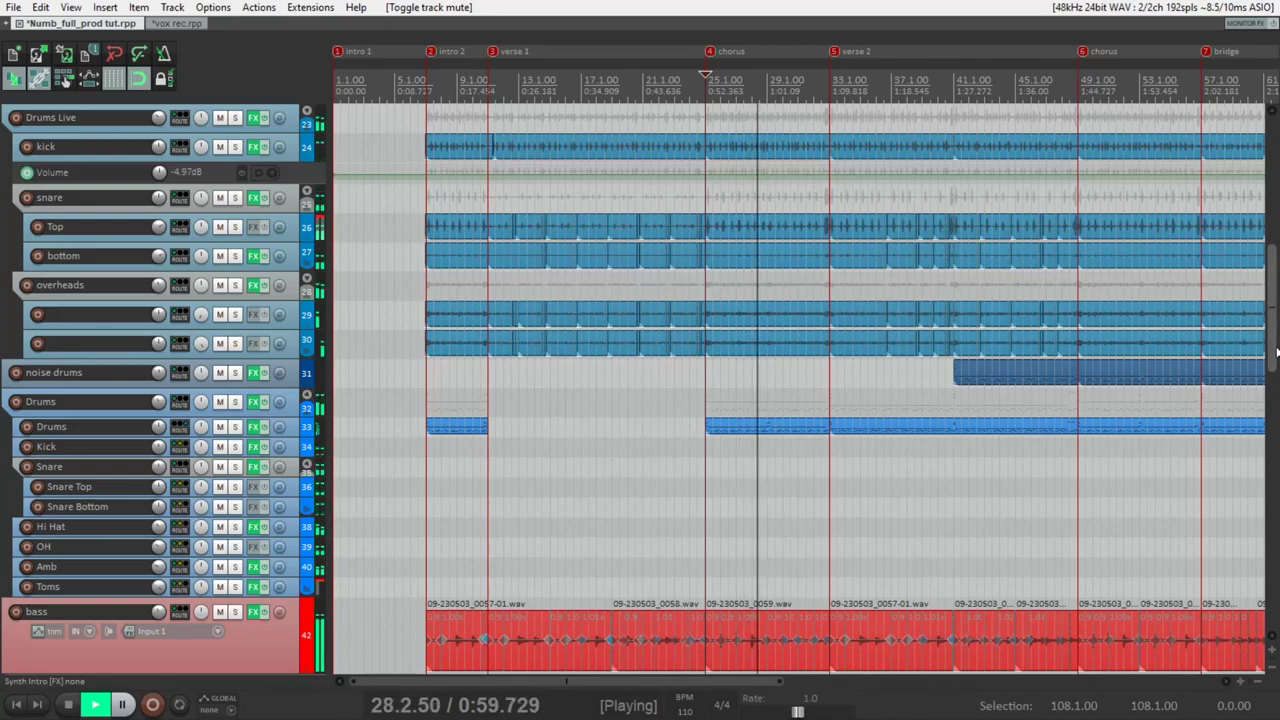
scroll(1273, 352, "up", 10)
scroll(1273, 352, "down", 4)
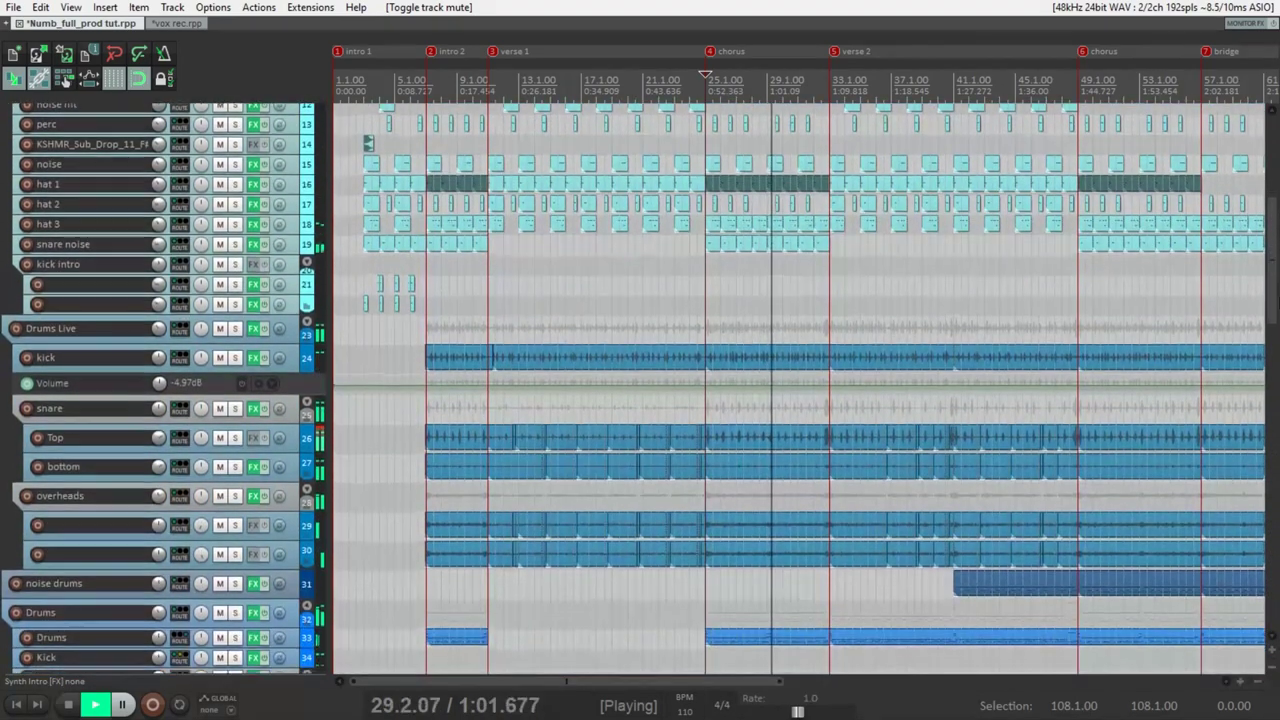
scroll(1273, 352, "down", 10)
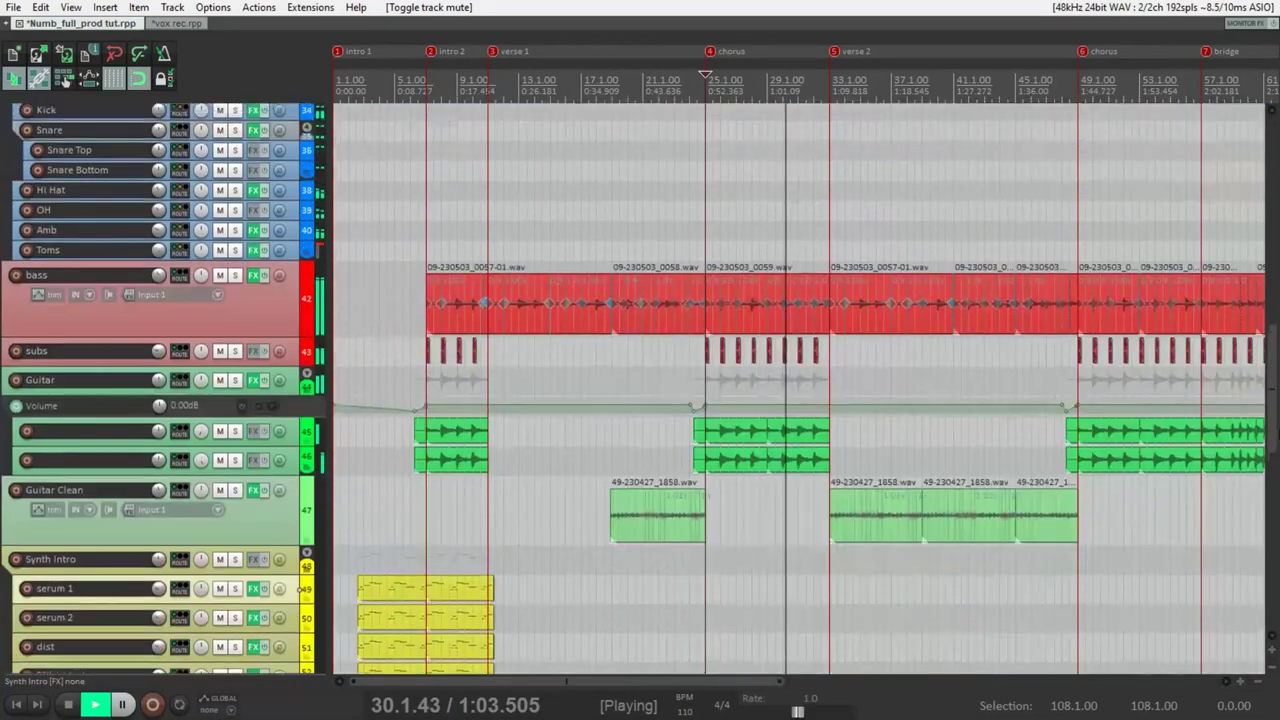
Step: Solo the Drums El and intro drums folders together while scrolling through the drum tracks
scroll(1273, 352, "down", 3)
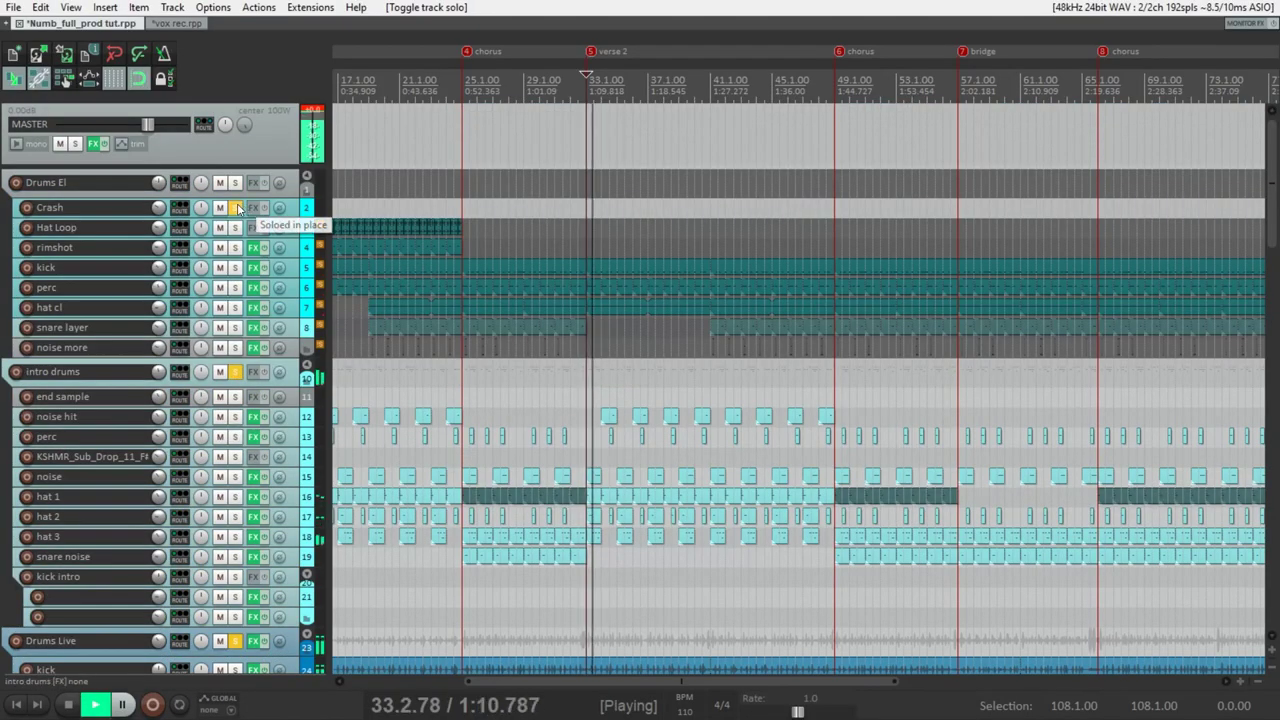
left_click(237, 208)
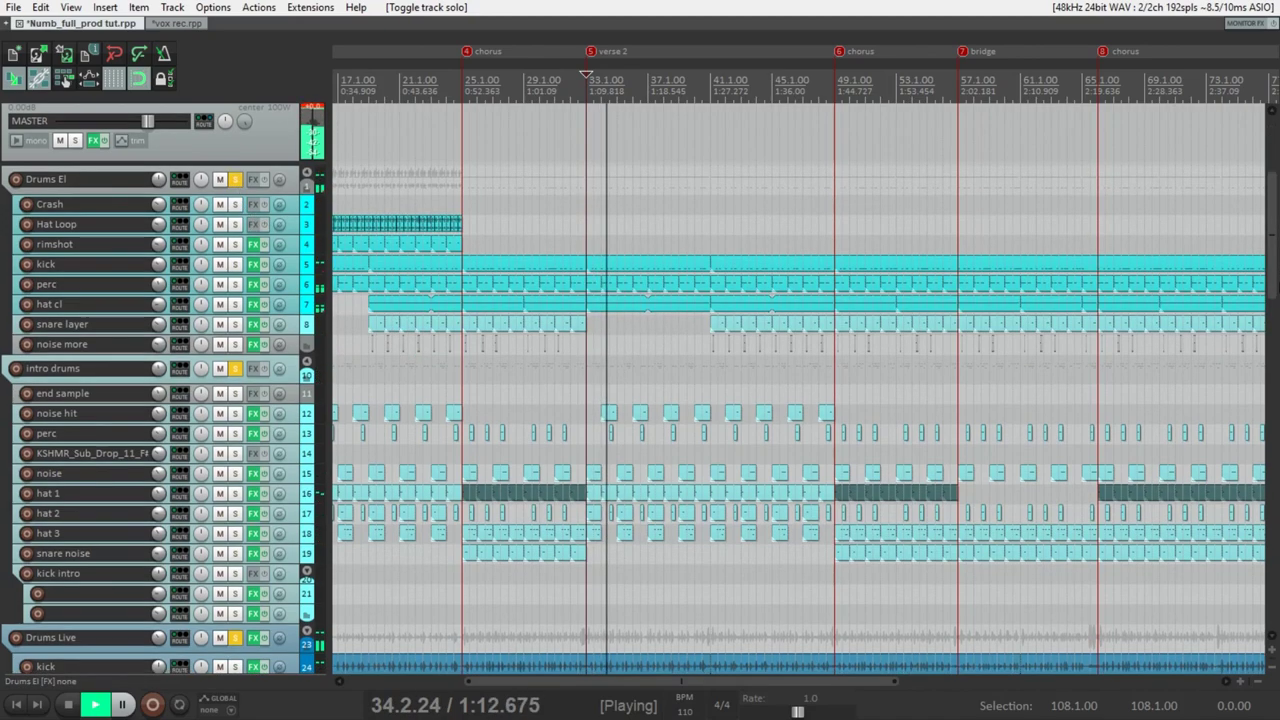
scroll(1276, 232, "down", 5)
scroll(1276, 232, "up", 5)
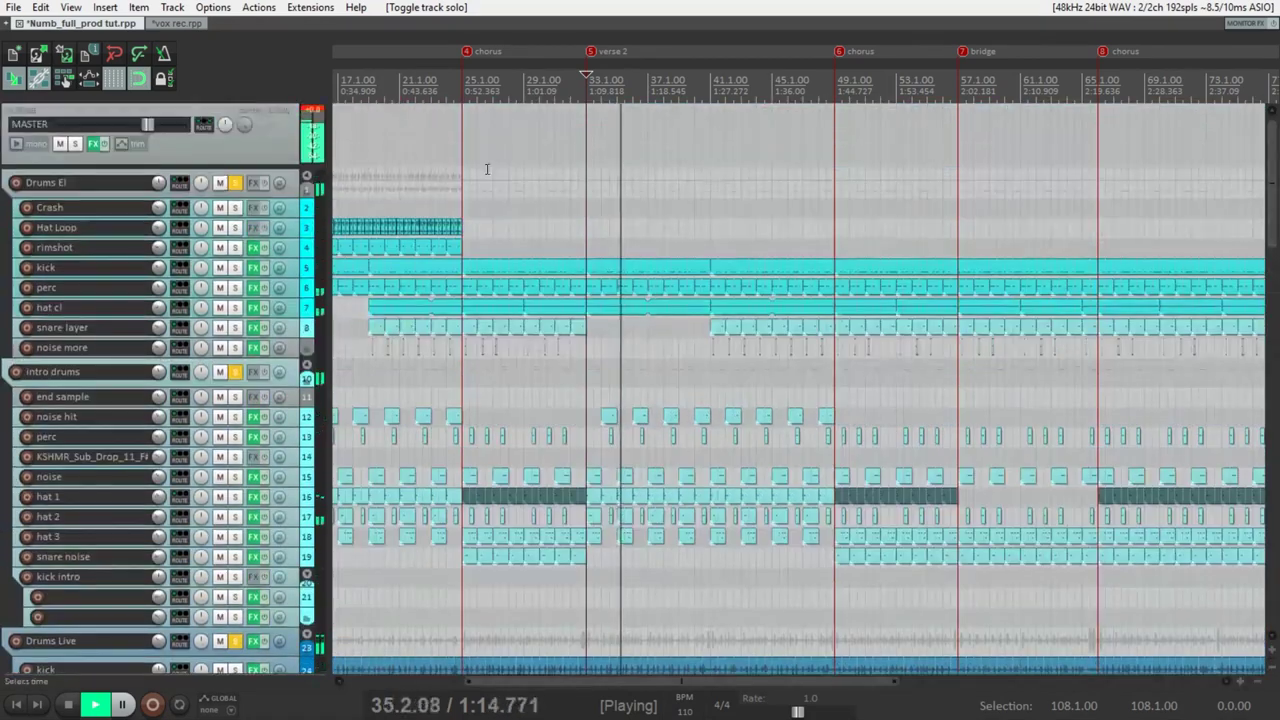
left_click(291, 386)
mouse_move(1272, 200)
left_mouse_down()
mouse_move(1274, 286)
mouse_move(1276, 210)
left_mouse_up()
left_click(233, 333)
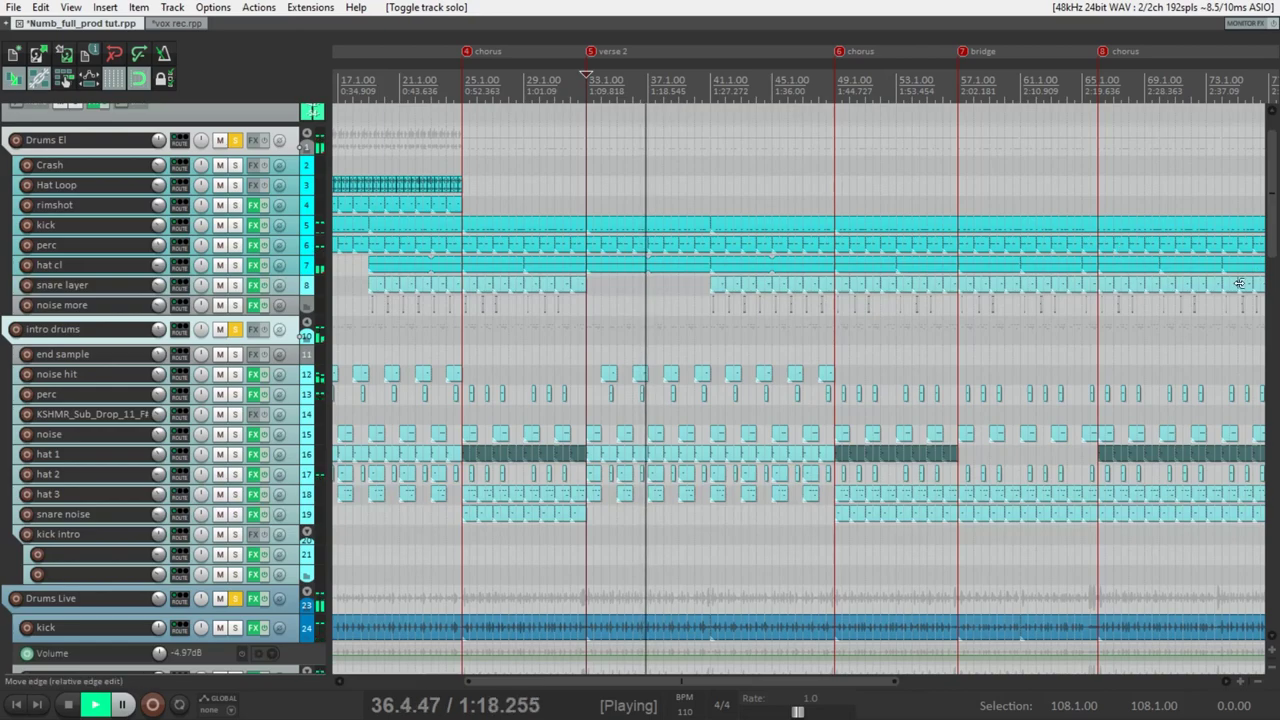
scroll(1276, 232, "down", 6)
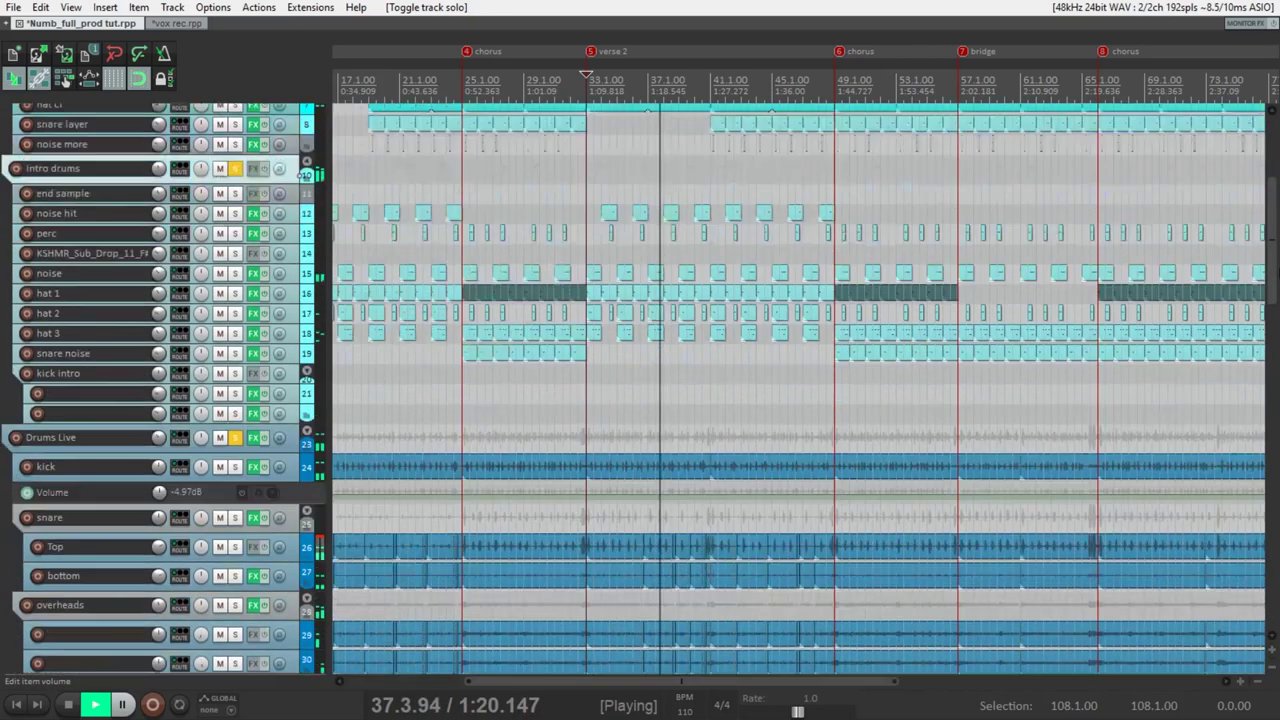
scroll(629, 440, "down", 2)
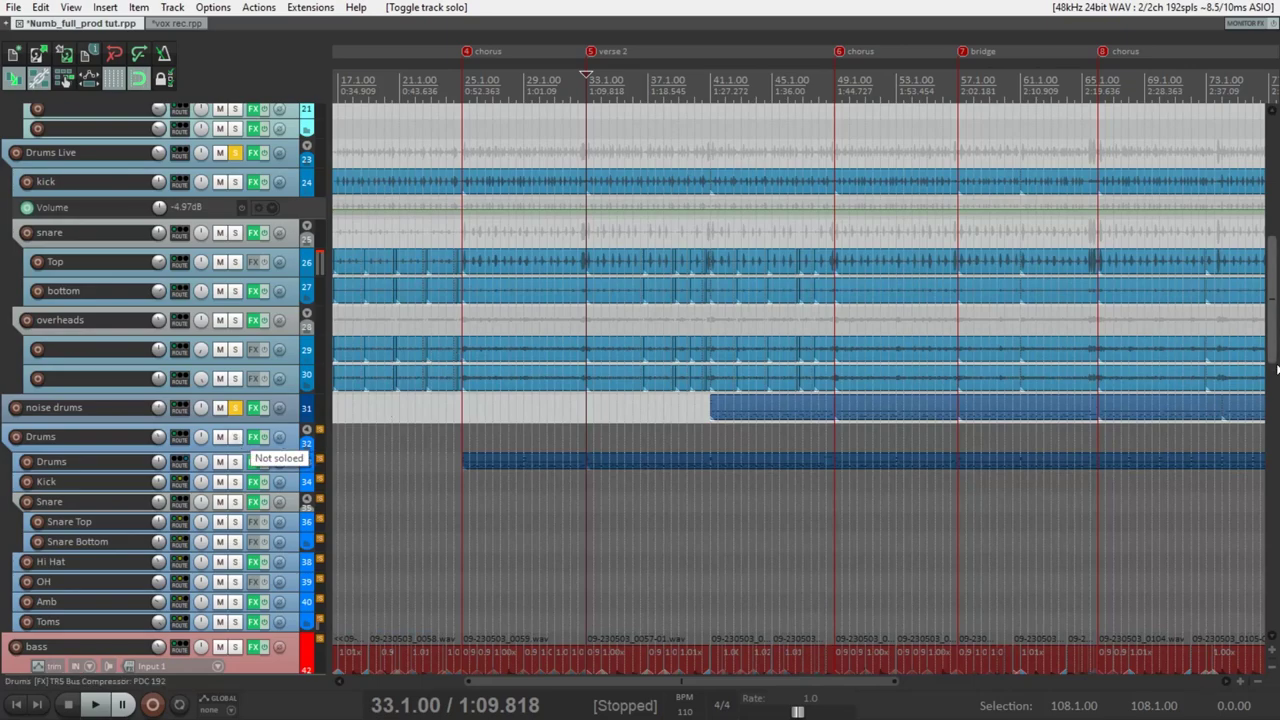
Step: Unsolo intro drums and Drums Live, then play from the noise drums clip at bar 41
scroll(280, 203, "up", 10)
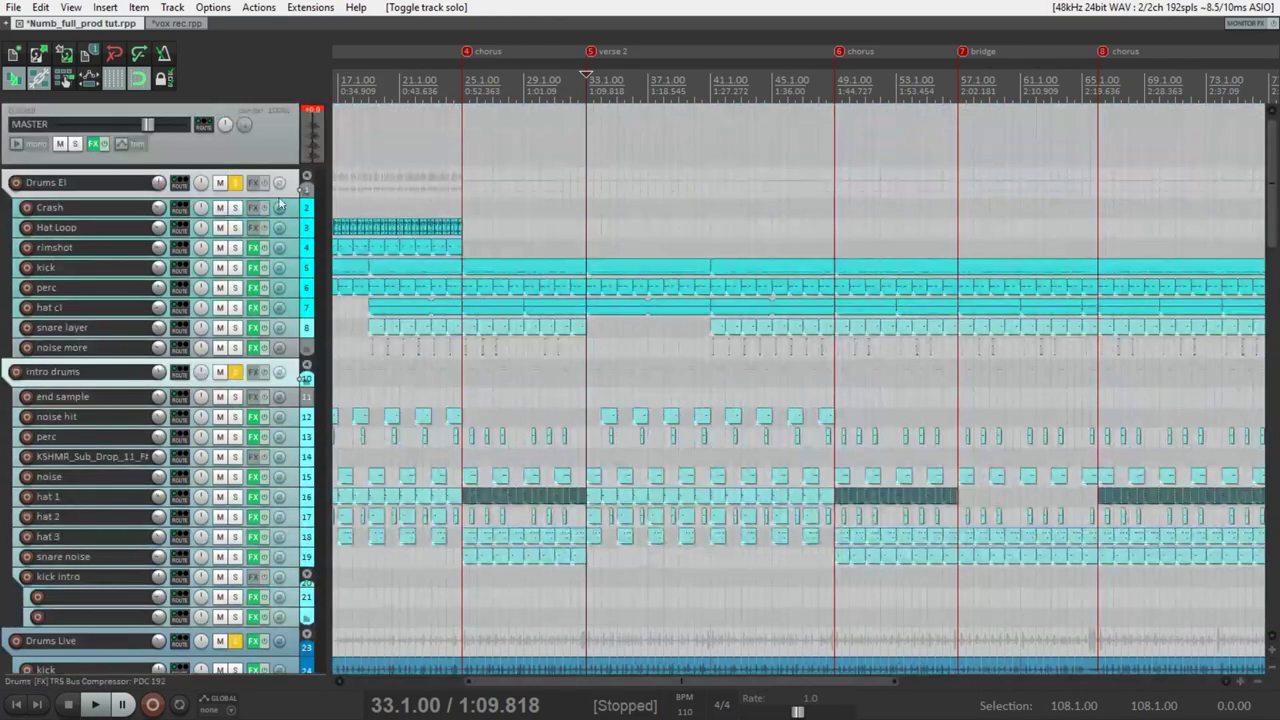
left_click(236, 371)
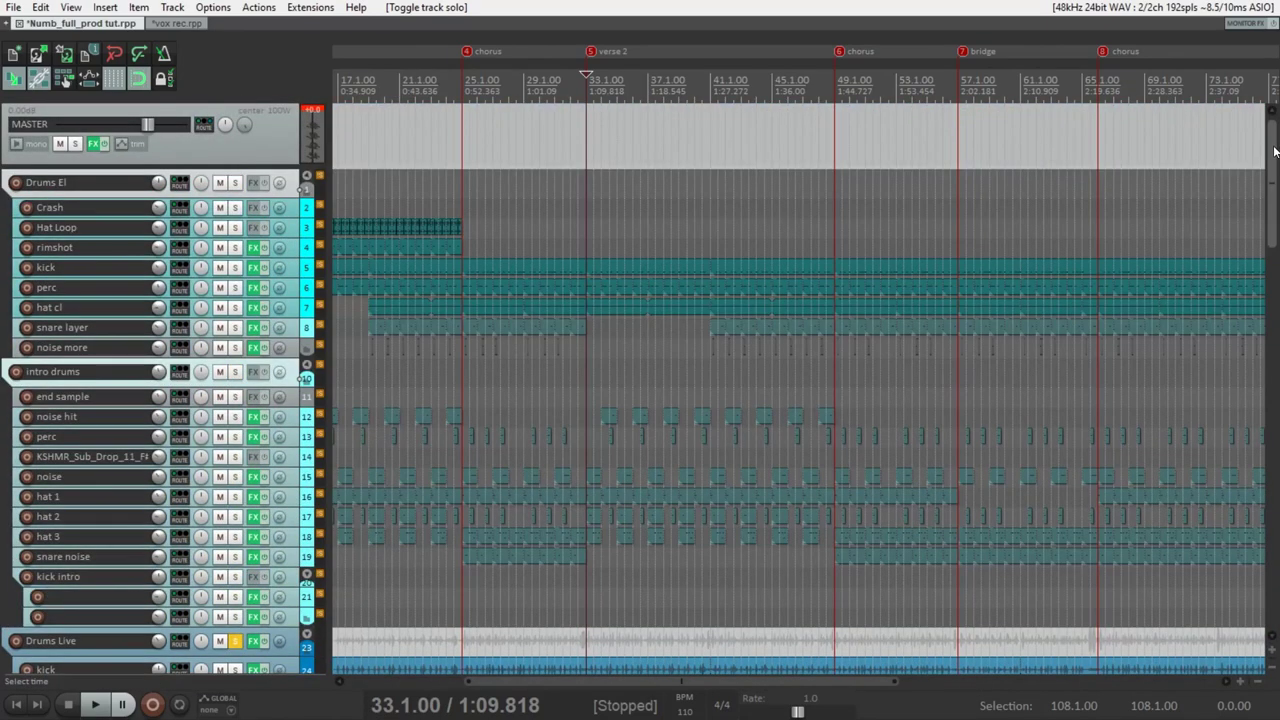
scroll(772, 377, "down", 8)
left_click(720, 465)
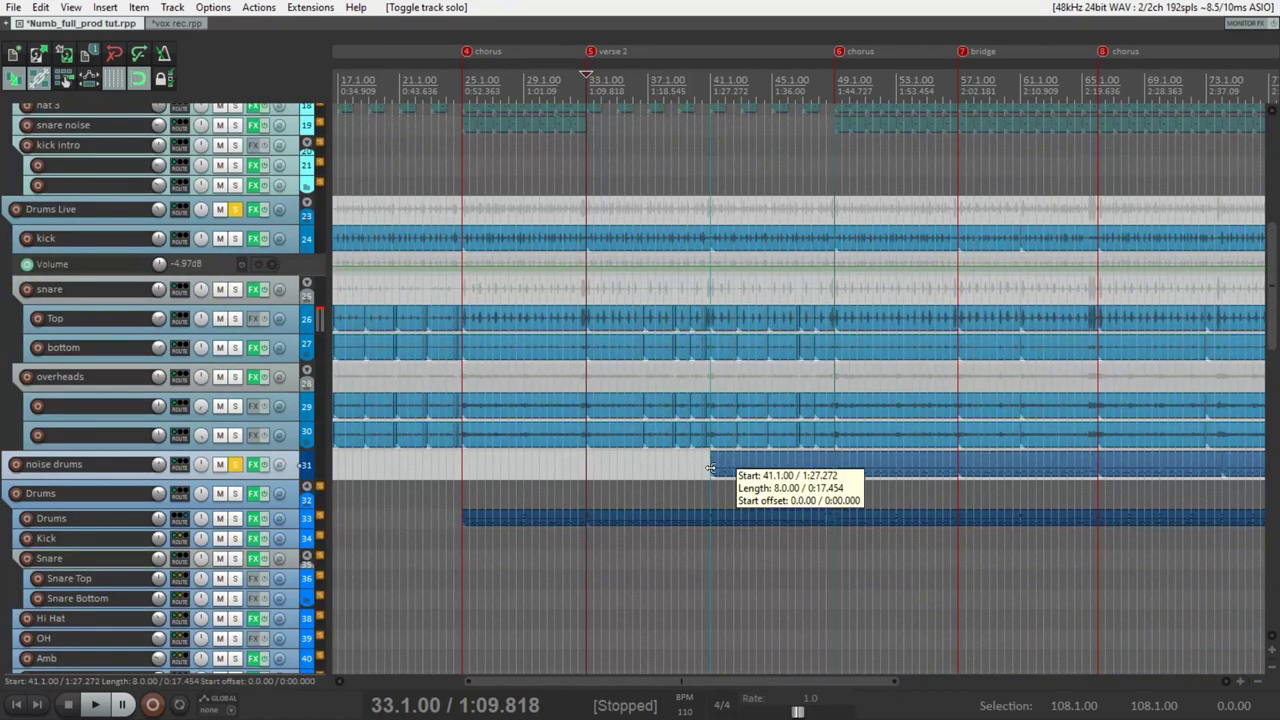
left_click(236, 214)
key("space")
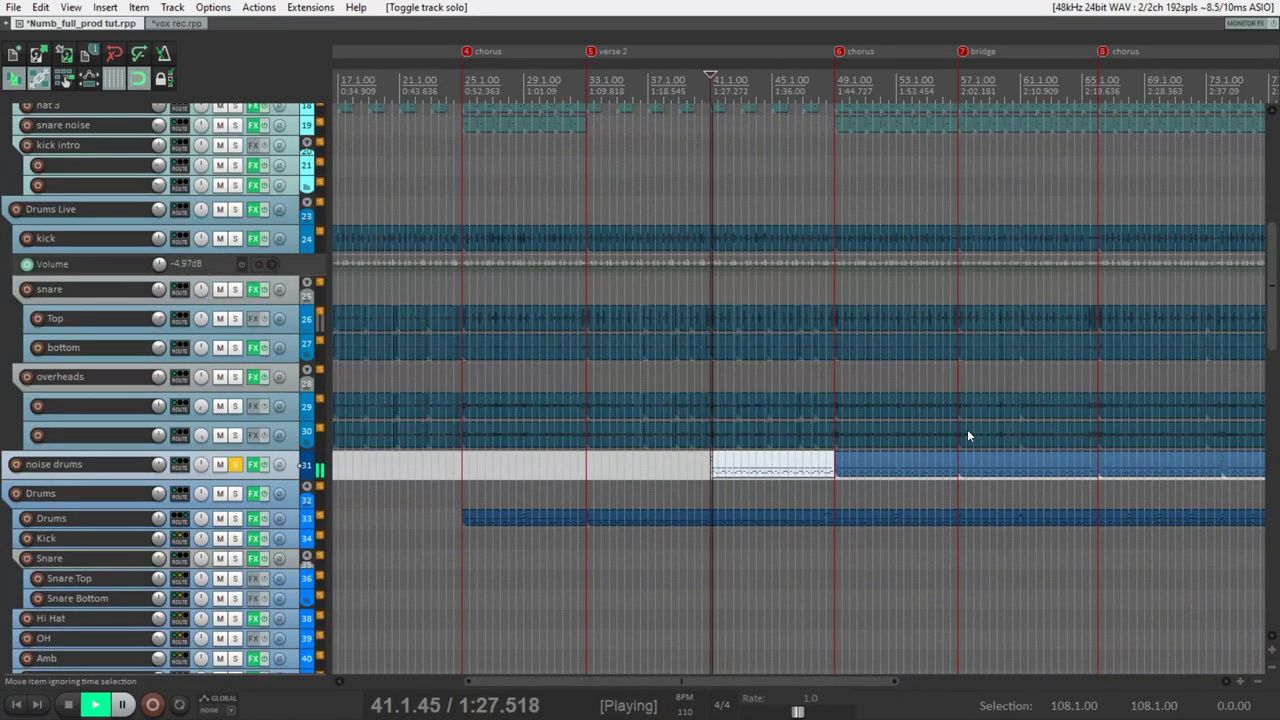
Step: Make the track rows taller with Page Up and solo the noise drums layer again
scroll(797, 473, "up", 2)
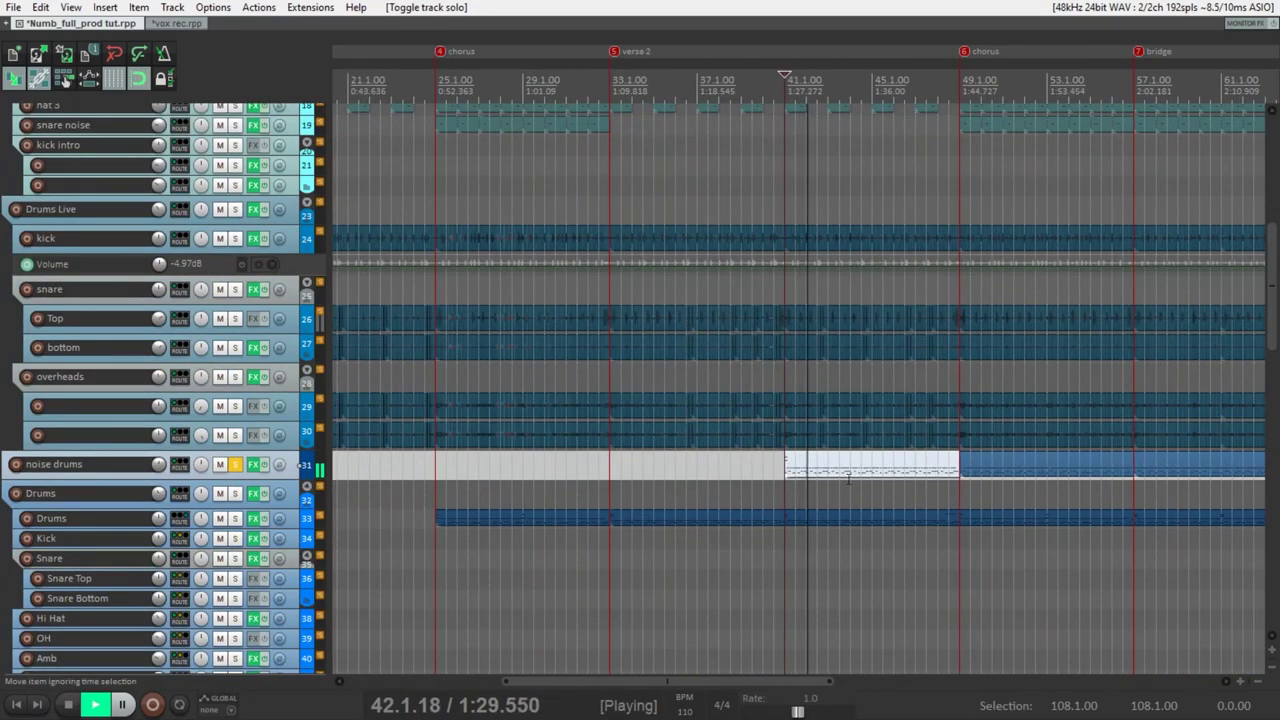
scroll(848, 478, "down", 1)
scroll(852, 482, "up", 3)
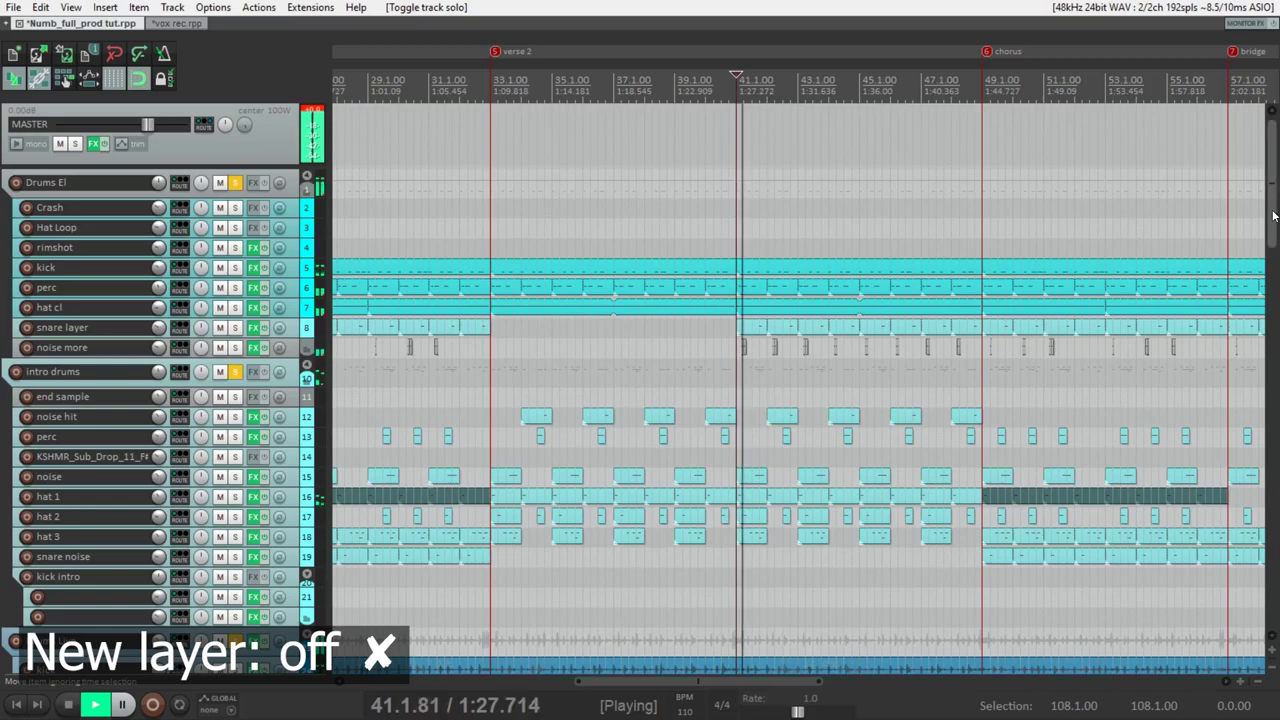
key("Page_Up")
key("Page_Up")
scroll(896, 305, "down", 1)
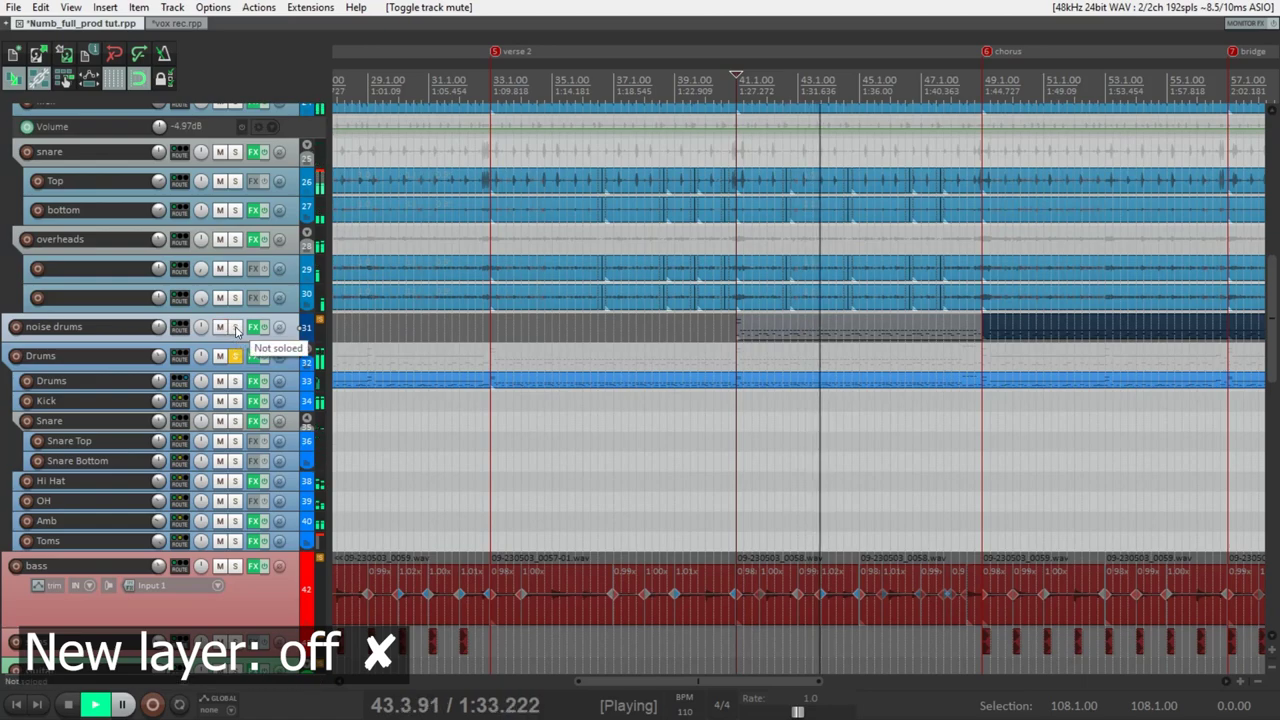
left_click(235, 328)
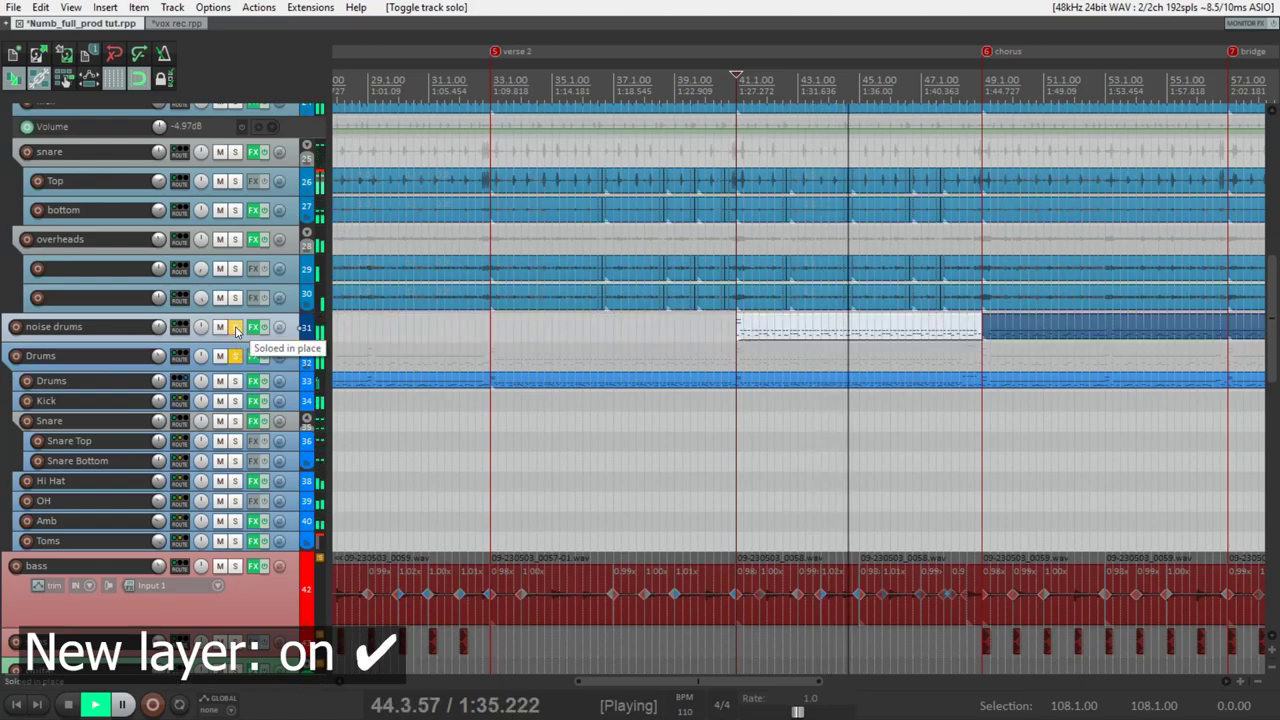
scroll(814, 357, "up", 3)
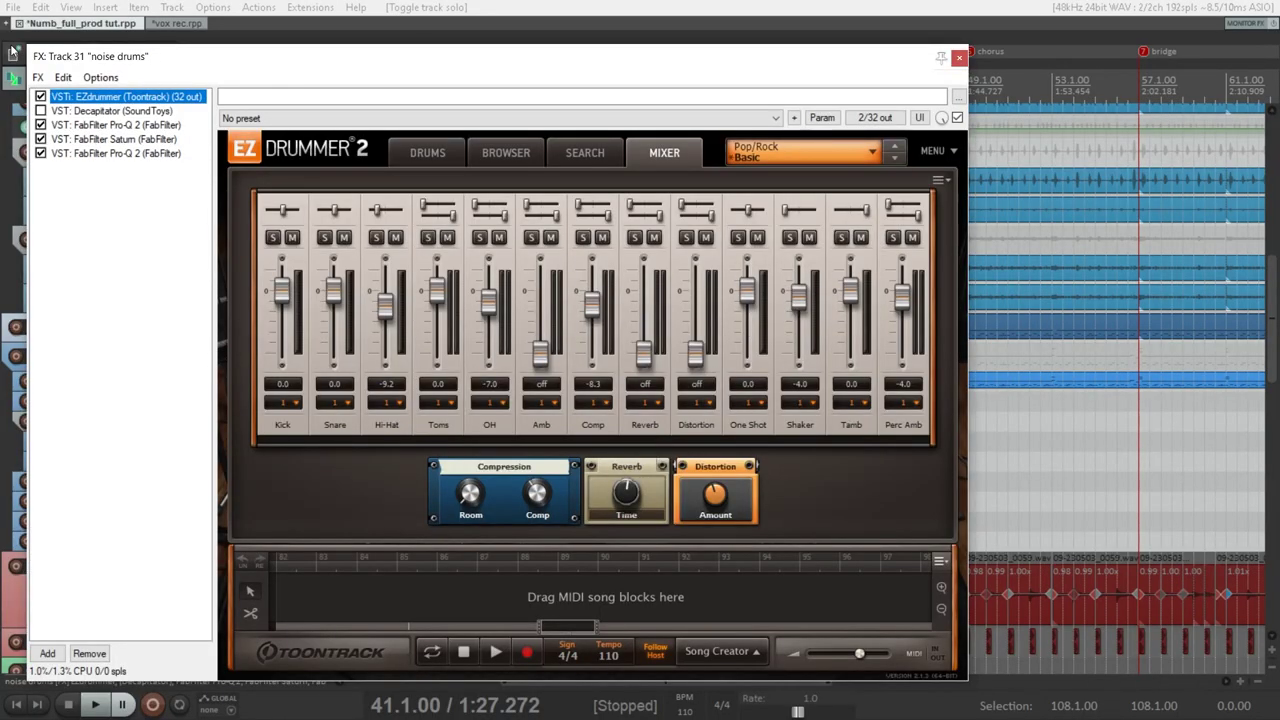
Step: Review the noise drums chain: EZdrummer's drum kit, then the Pro-Q 2 and Saturn settings
left_click(437, 160)
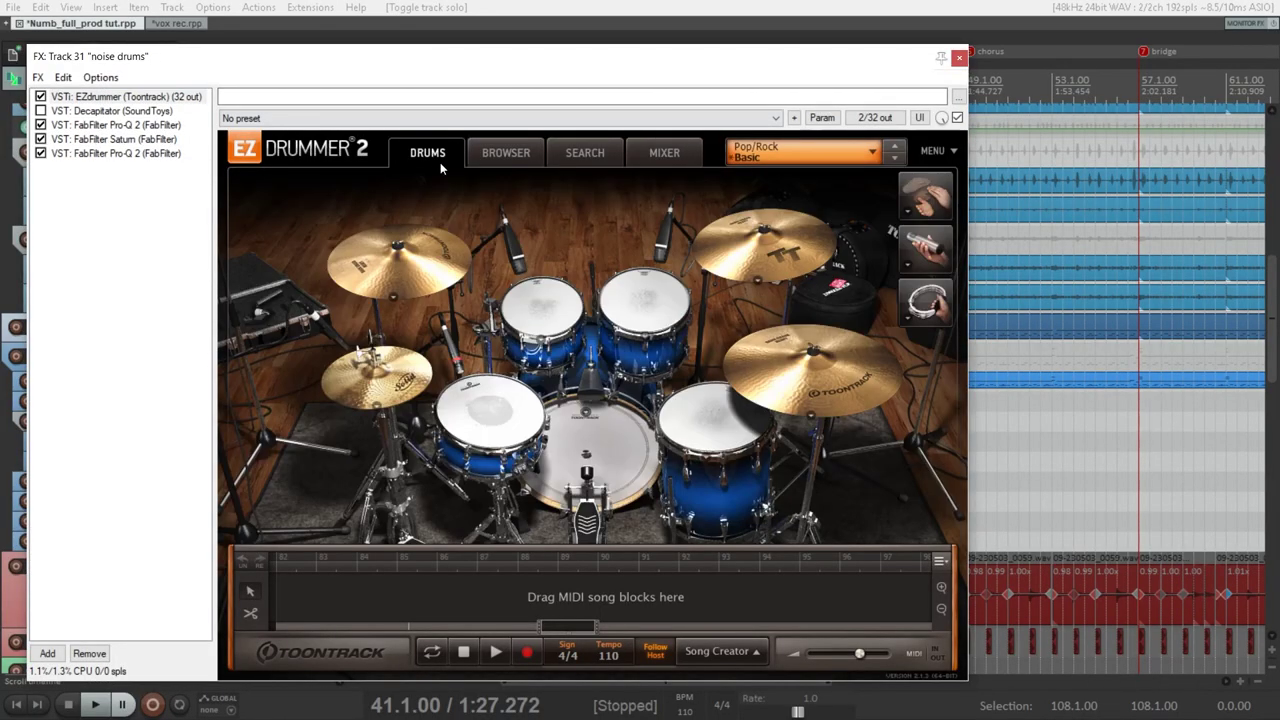
left_click(146, 127)
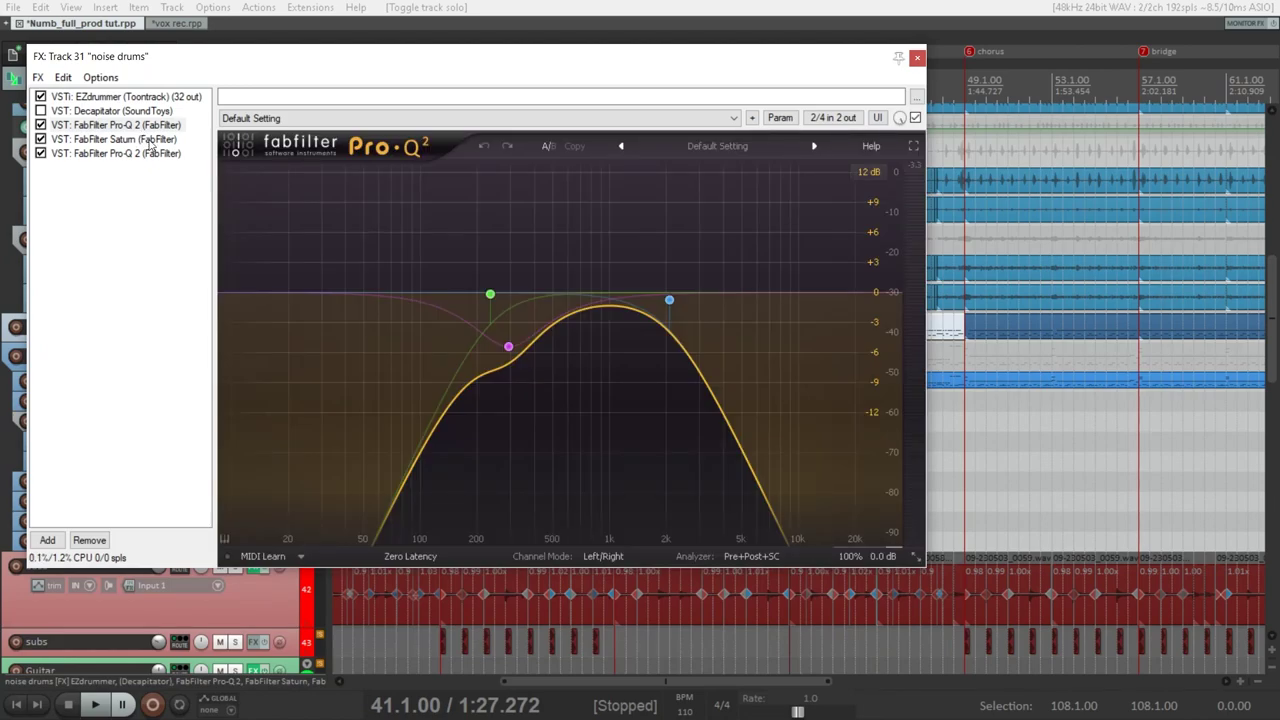
left_click(152, 140)
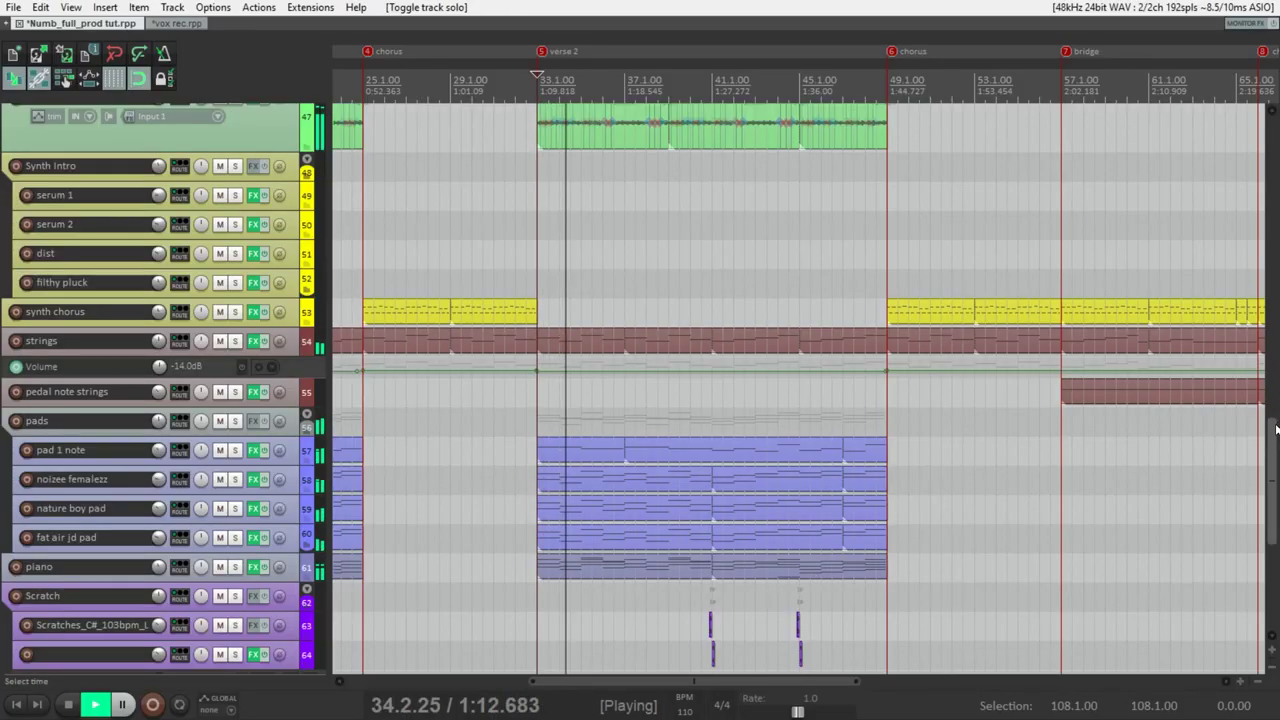
scroll(1276, 430, "down", 6)
scroll(840, 265, "up", 20)
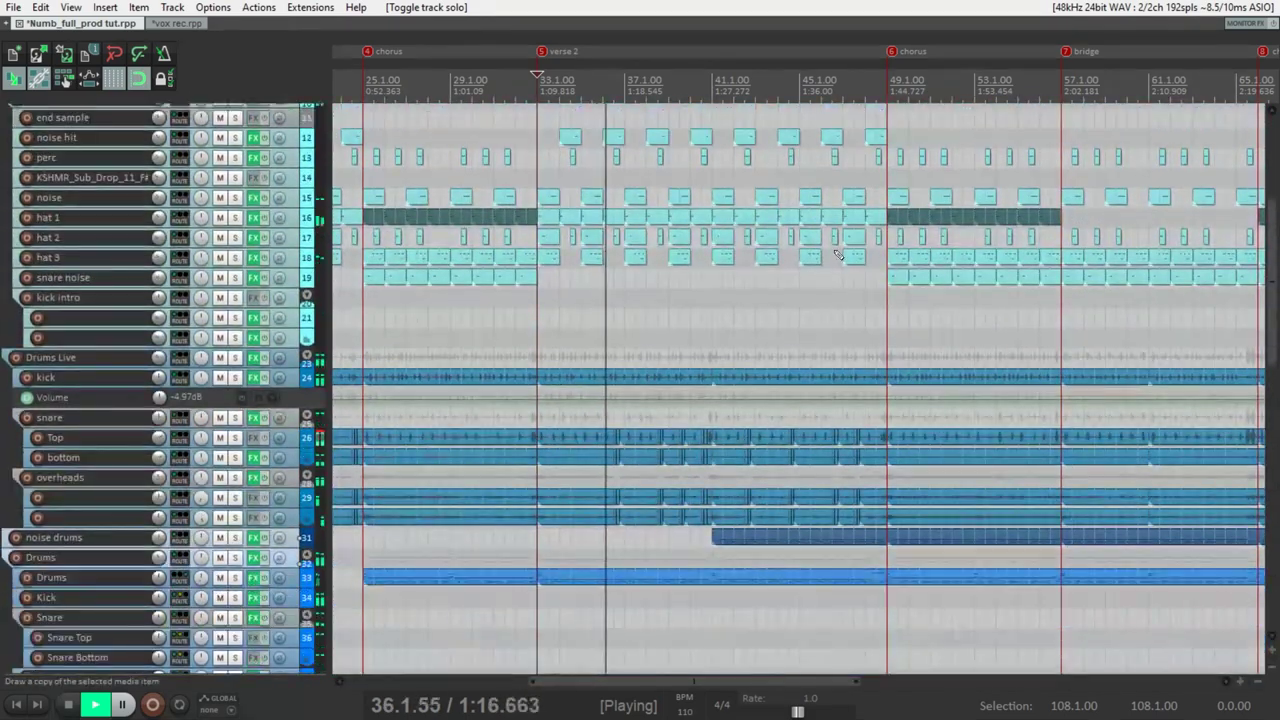
left_click_drag(1276, 258, 1277, 192)
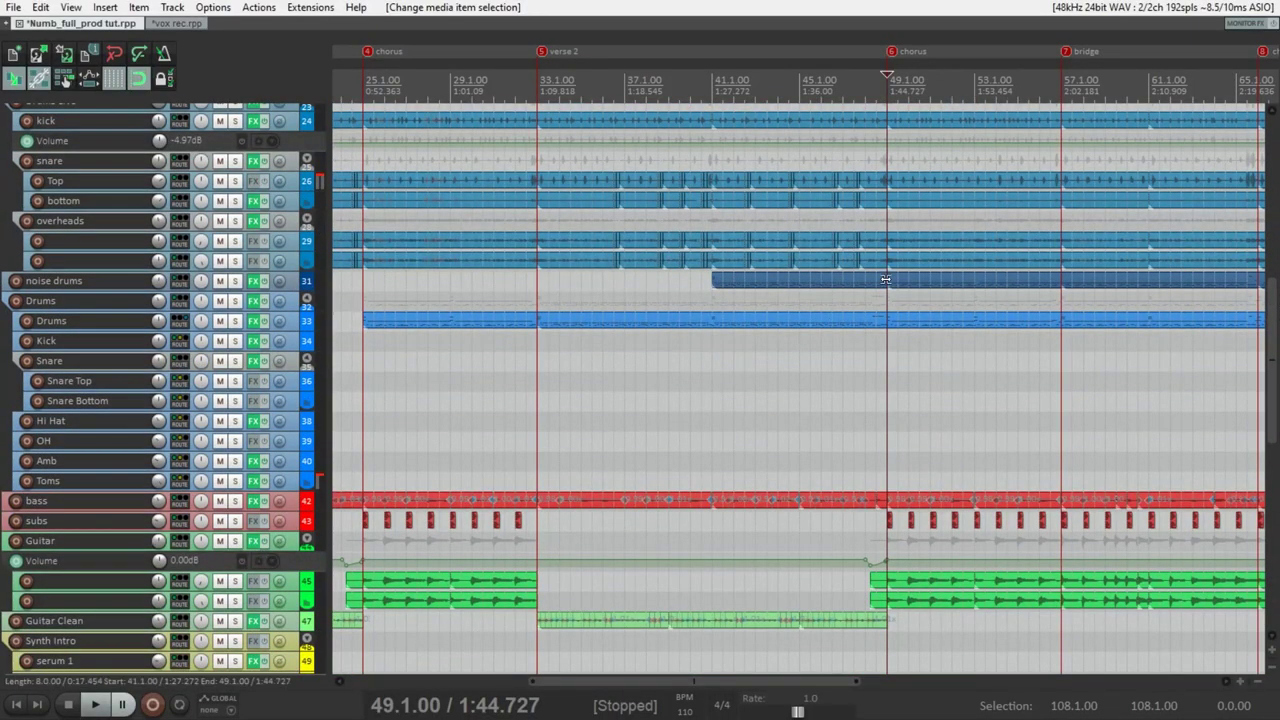
left_click(883, 284)
left_click(235, 281)
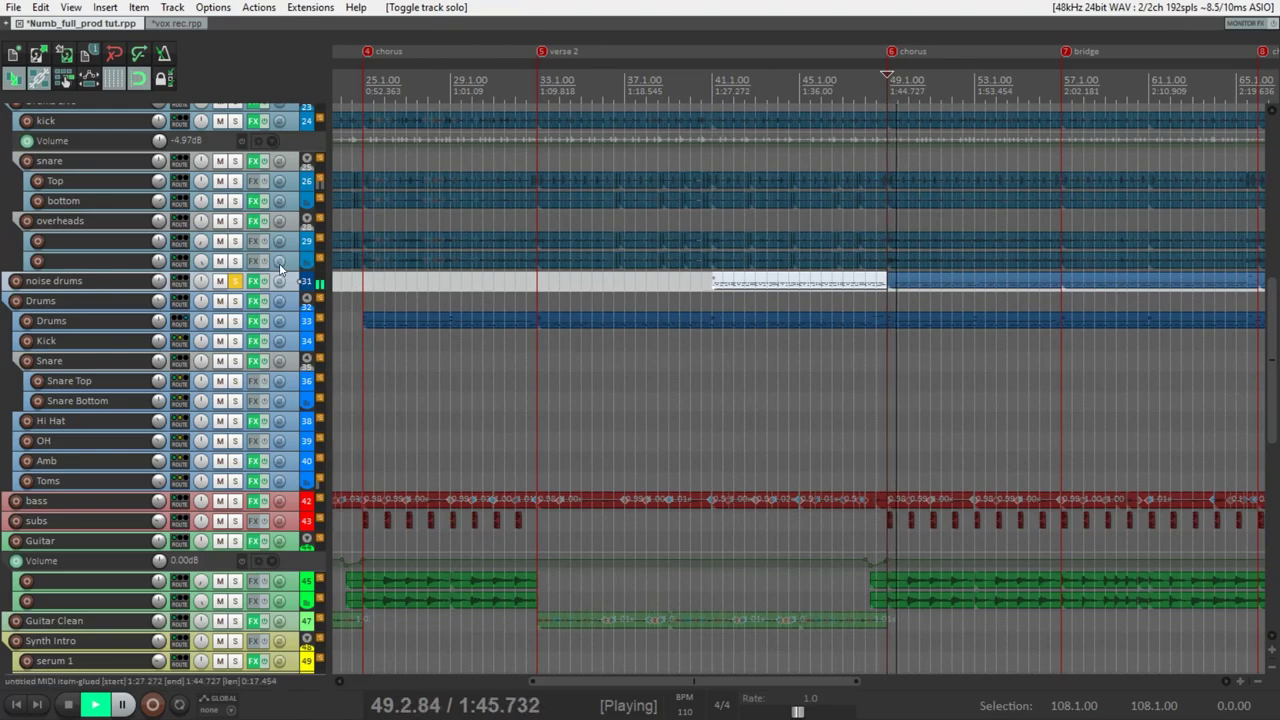
left_click(235, 282)
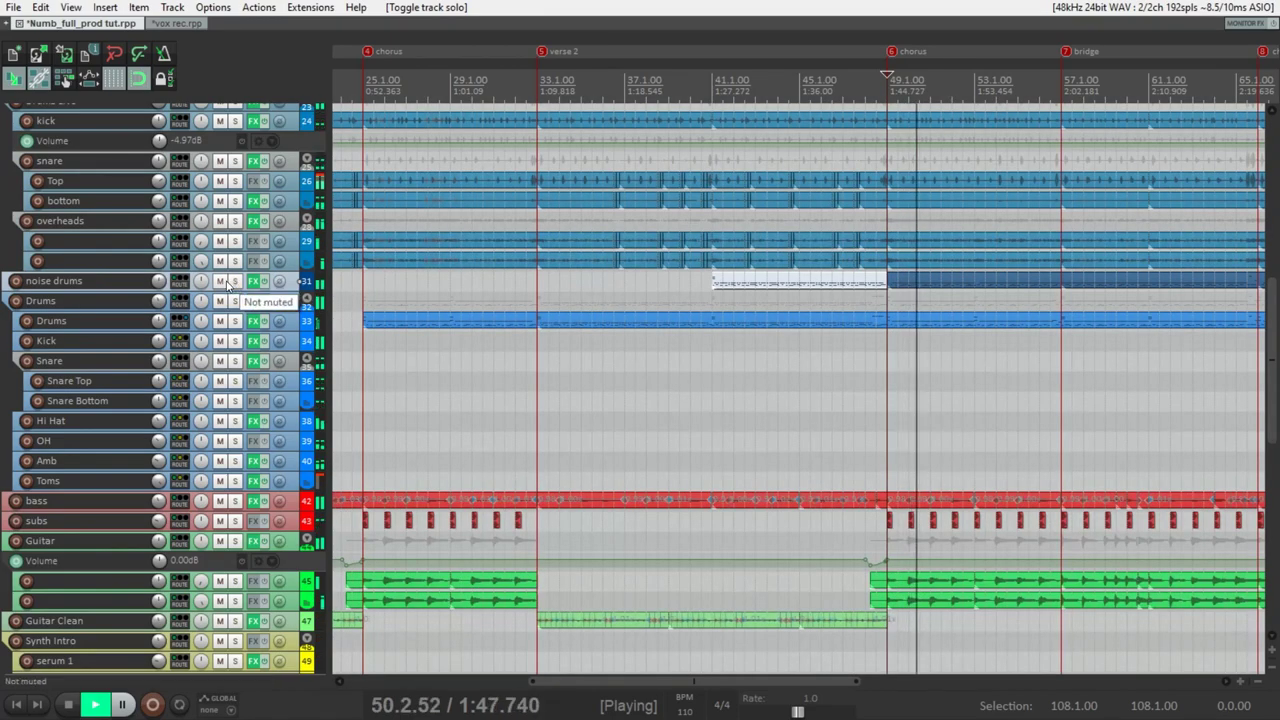
scroll(1009, 357, "down", 2)
scroll(1009, 357, "up", 4)
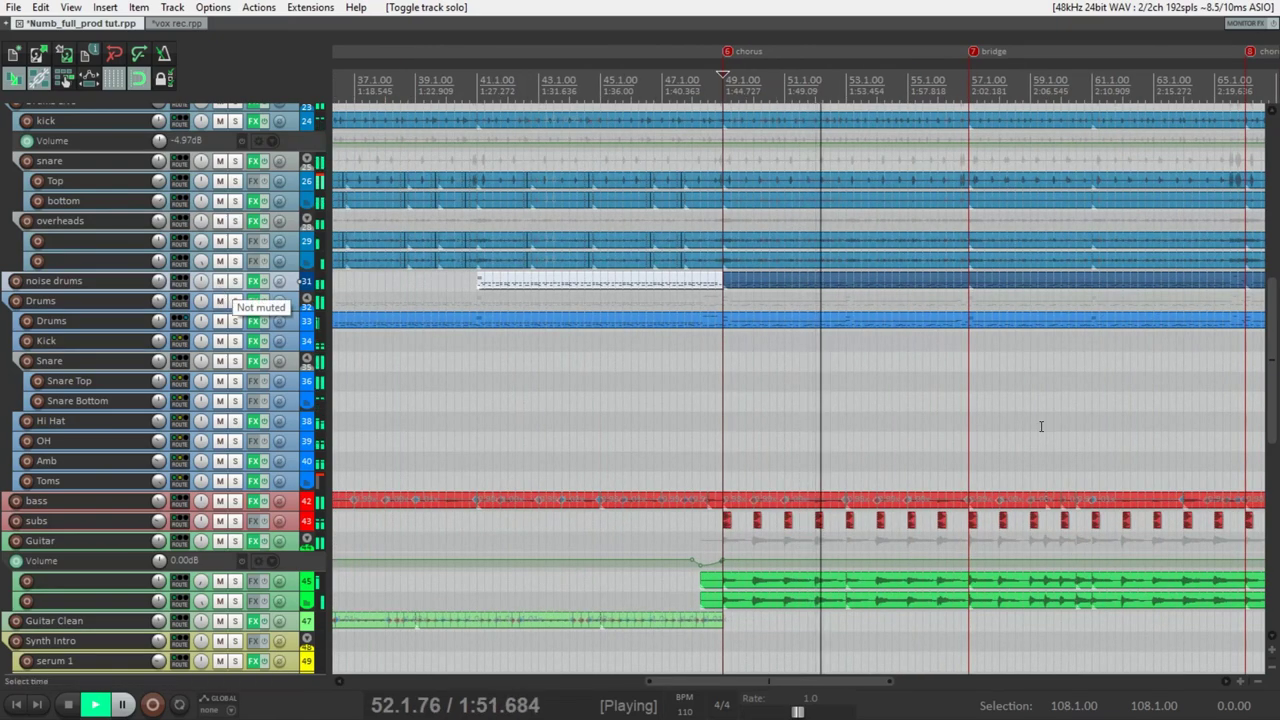
left_click_drag(836, 681, 905, 692)
scroll(1272, 410, "up", 10)
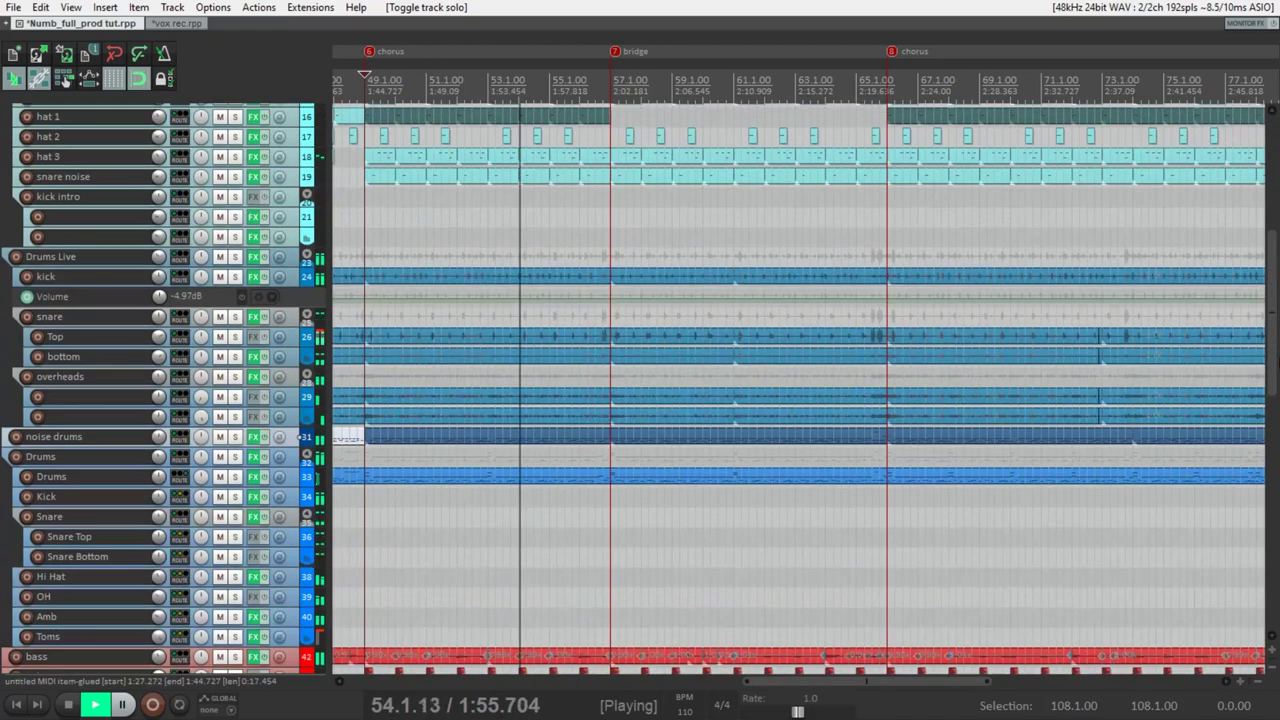
scroll(1272, 410, "down", 12)
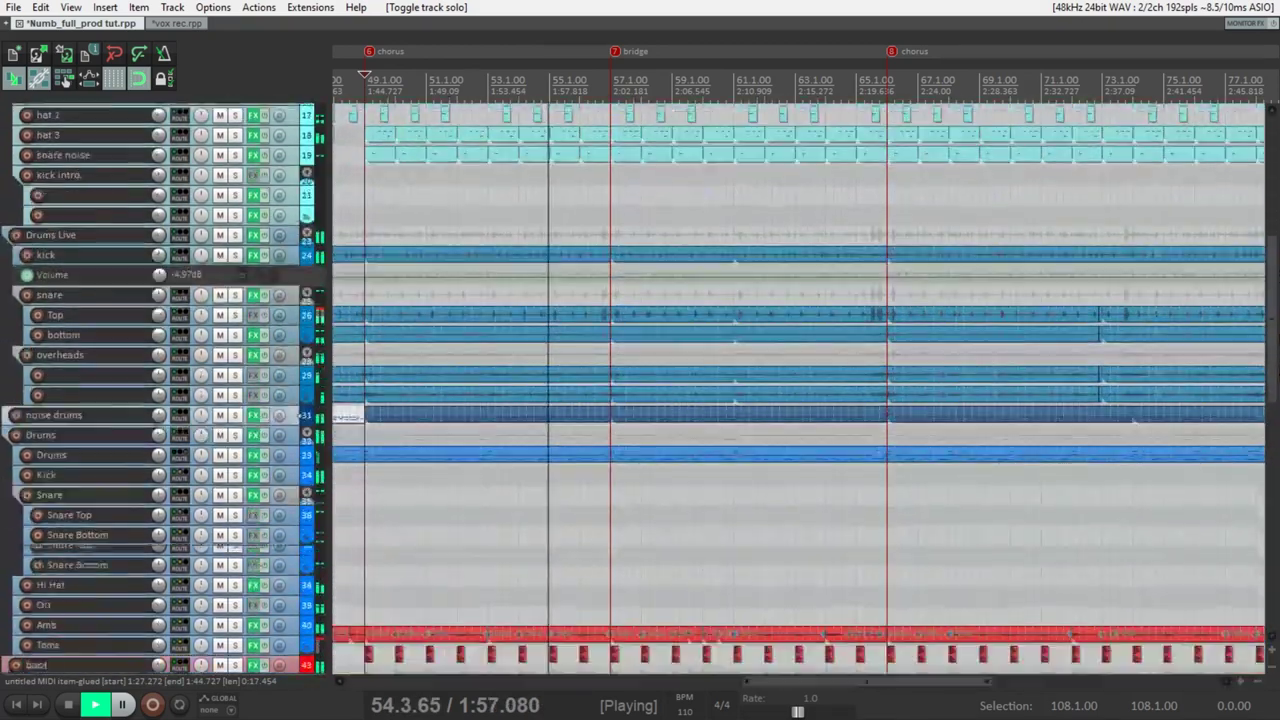
Step: Scroll down to the pedal note strings track and solo it
scroll(1276, 395, "down", 3)
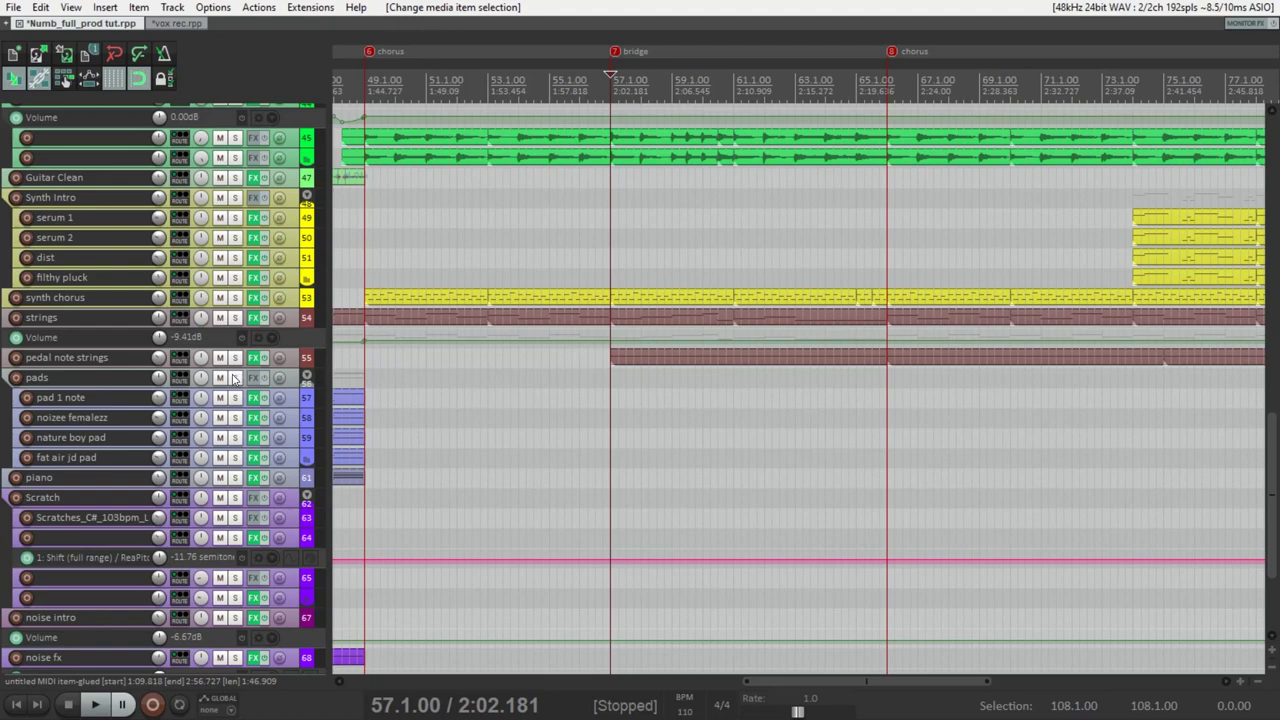
left_click(235, 358)
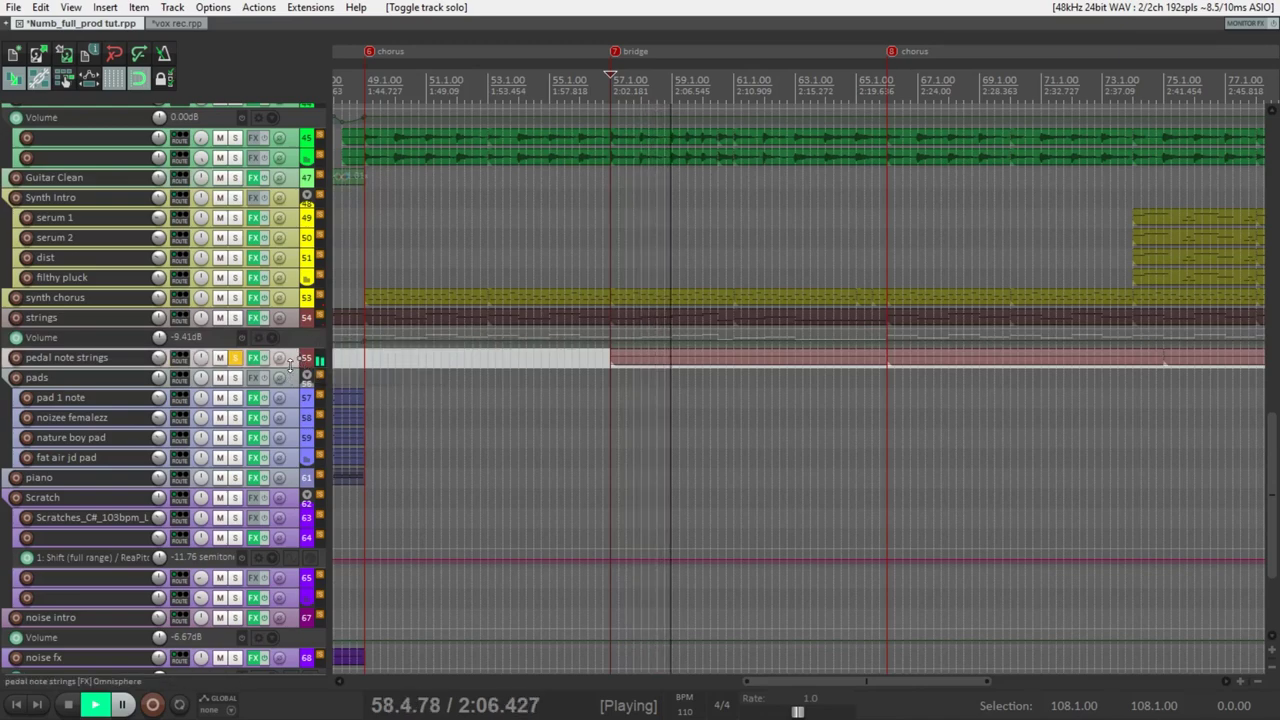
Step: Enlarge the pedal note strings track, check its Omnisphere instrument, then unsolo it
left_click_drag(292, 368, 296, 376)
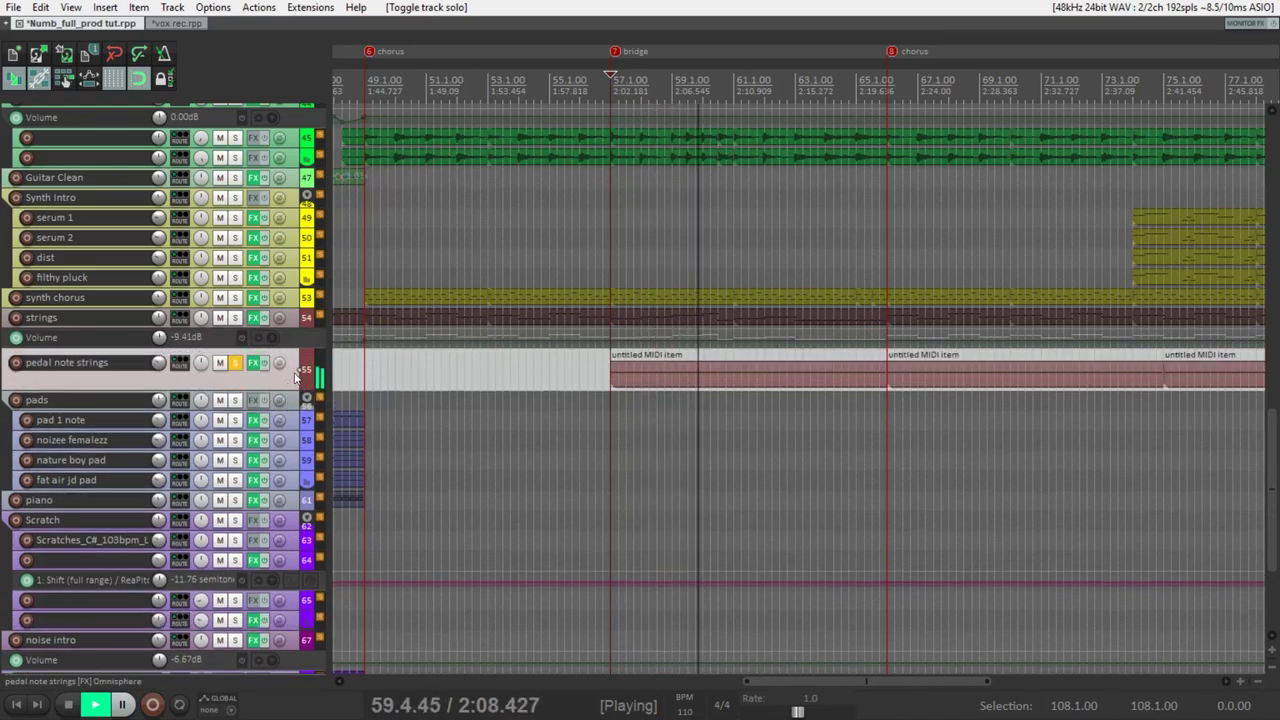
left_click(296, 376)
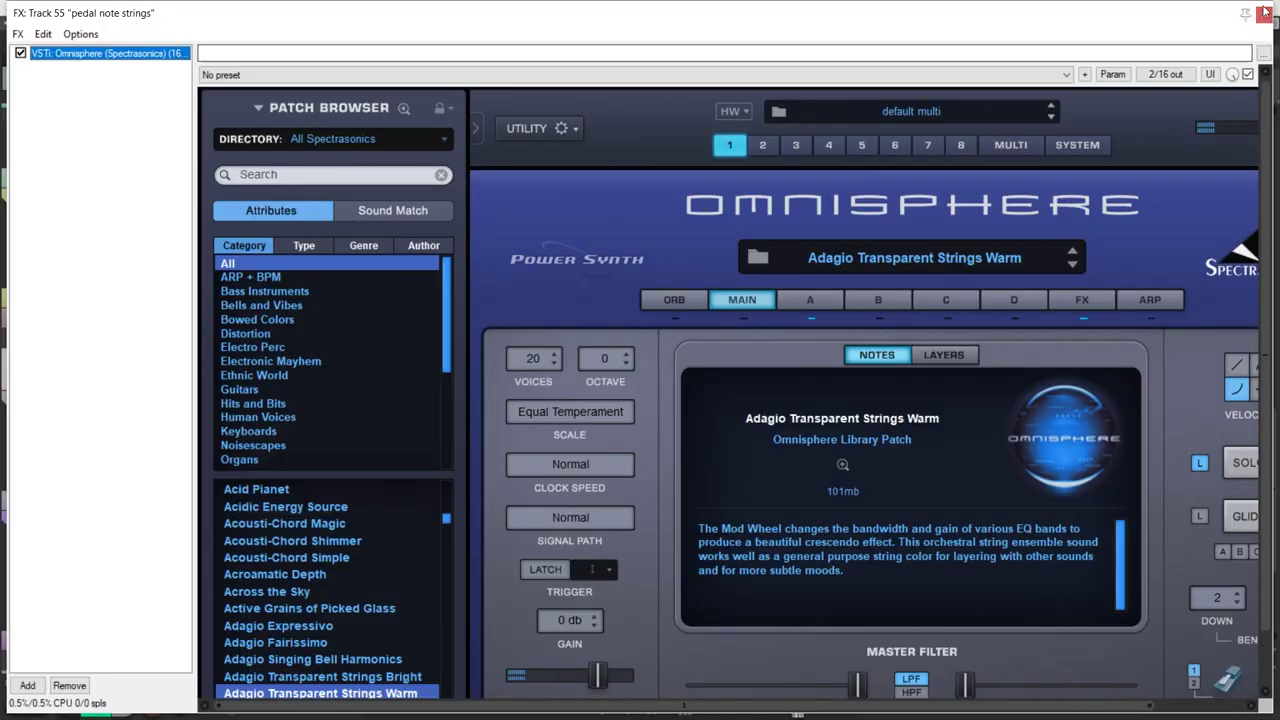
left_click(1264, 14)
left_click(232, 363)
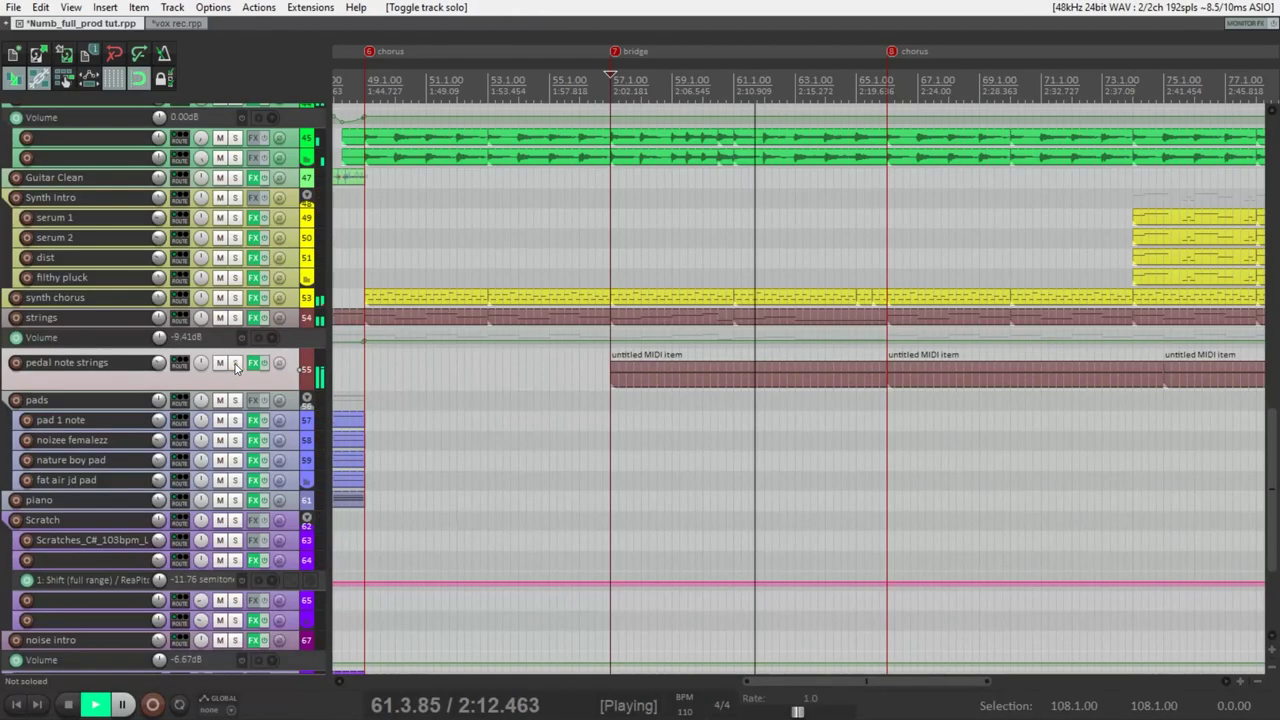
scroll(557, 345, "down", 2)
scroll(561, 361, "down", 2)
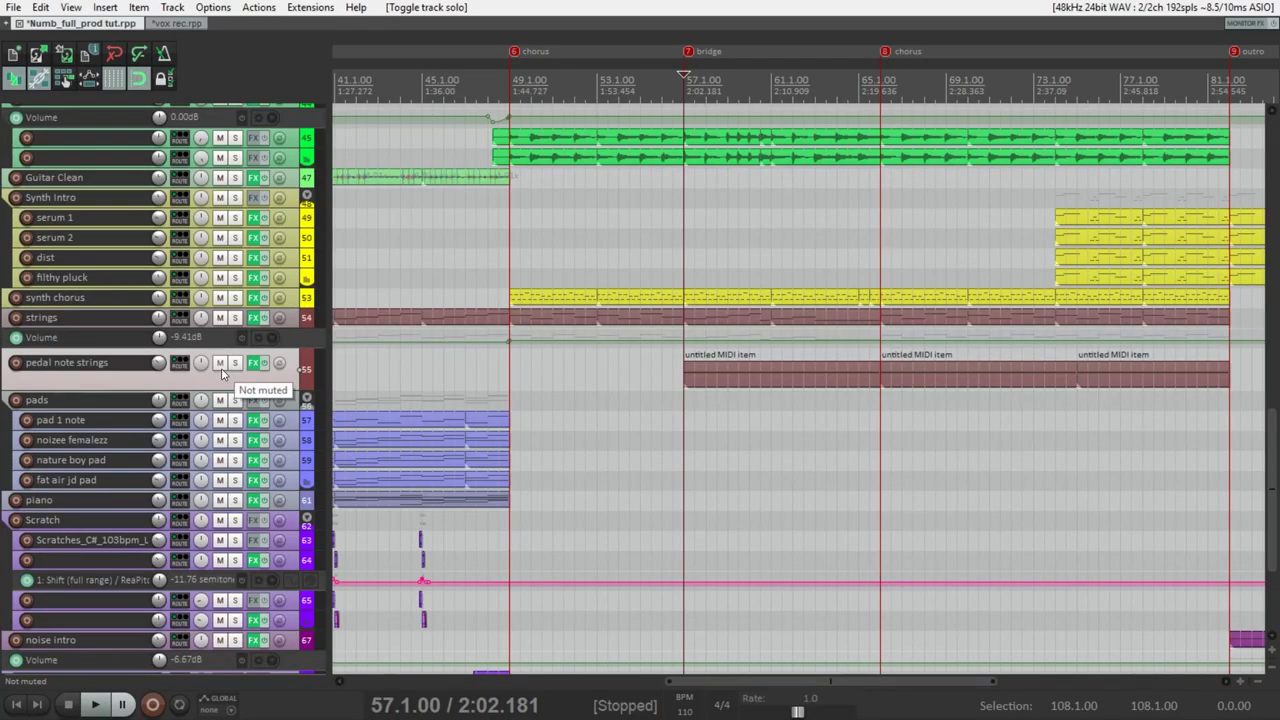
left_click(220, 364)
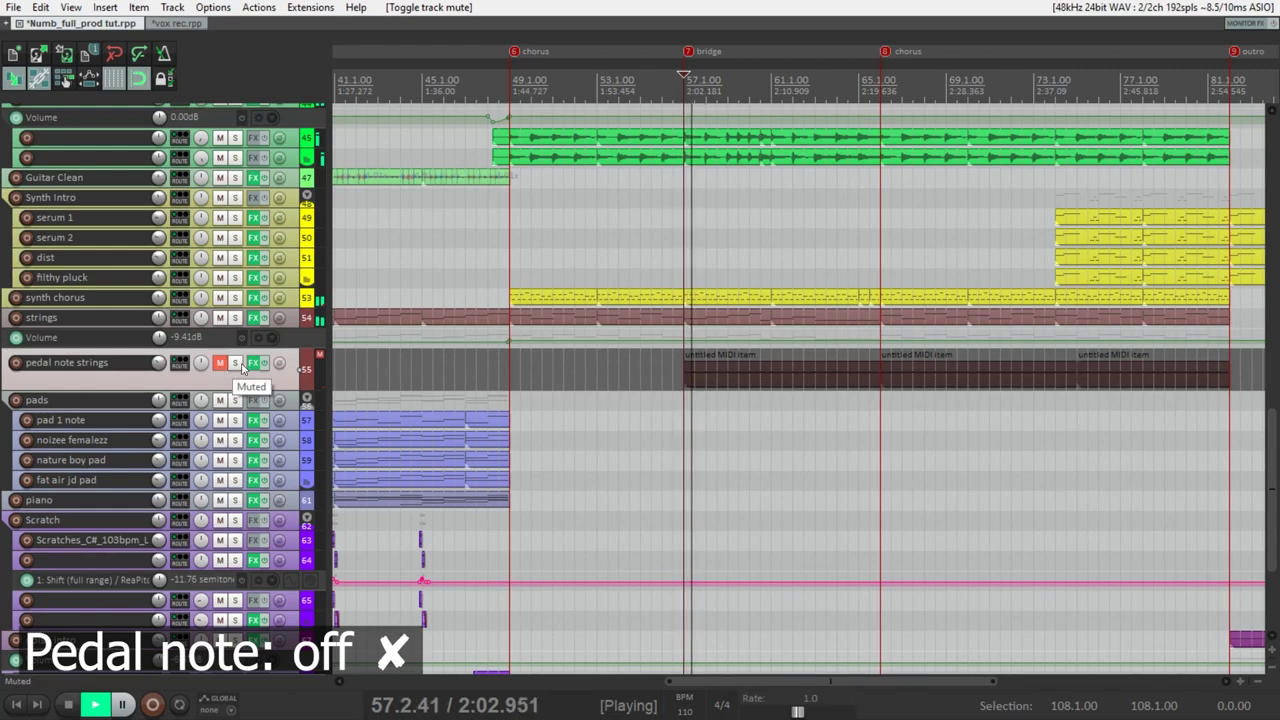
scroll(903, 337, "up", 3)
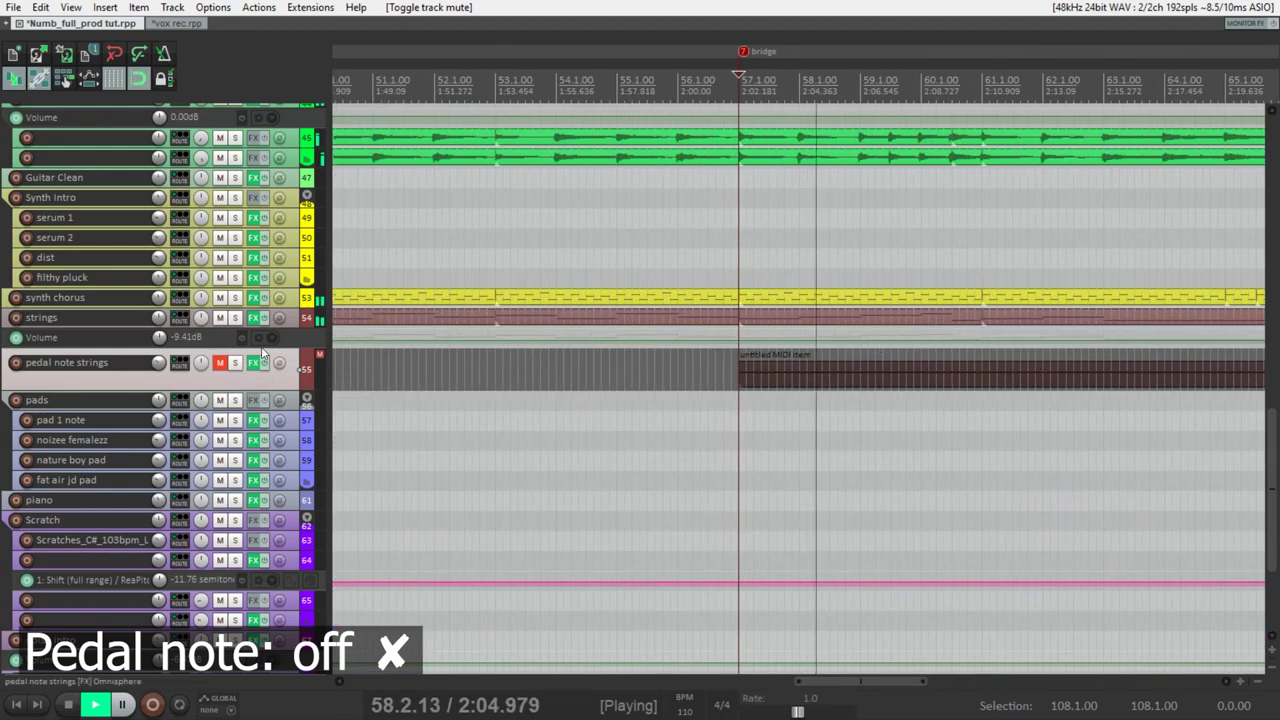
left_click(226, 366)
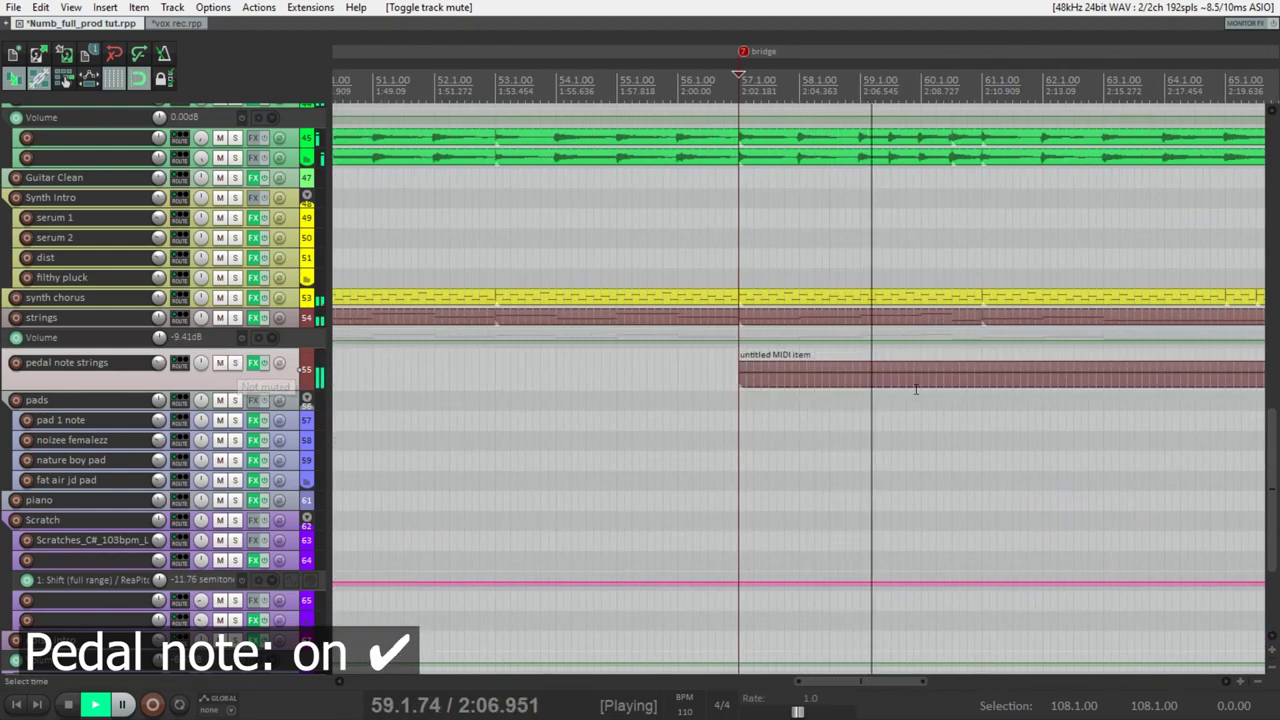
scroll(915, 389, "down", 3)
scroll(864, 352, "up", 3)
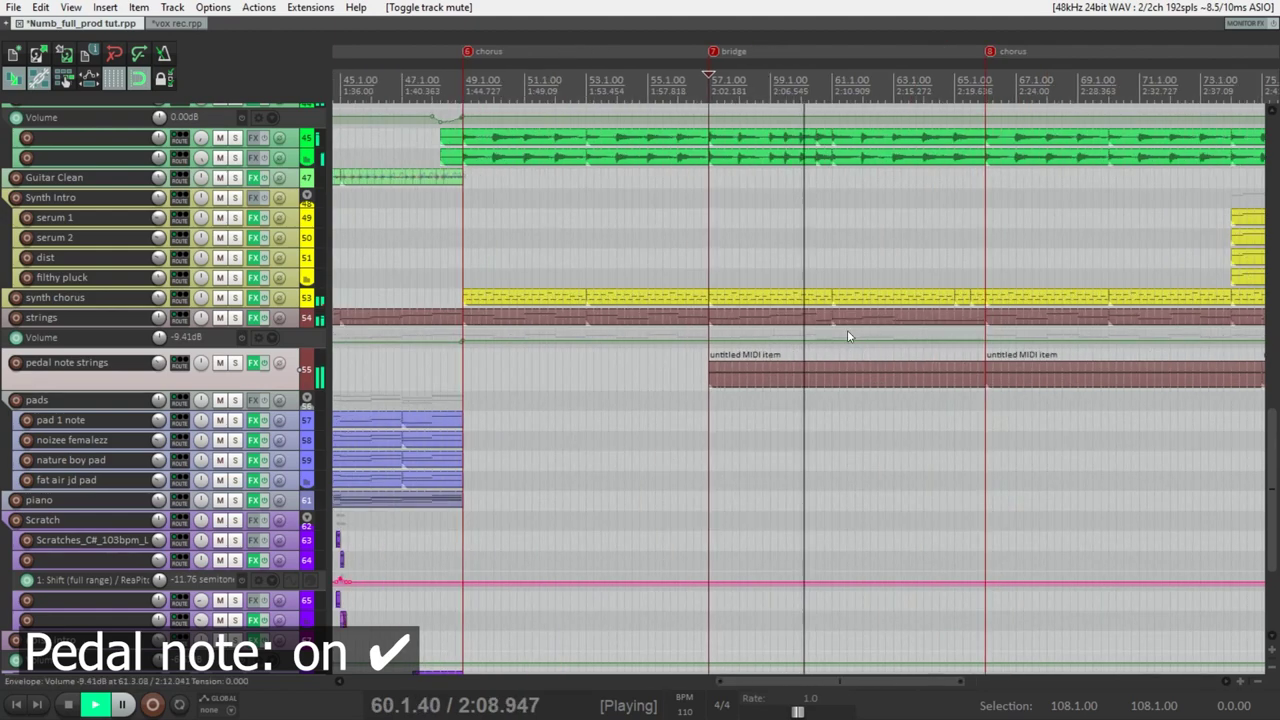
scroll(897, 415, "down", 2)
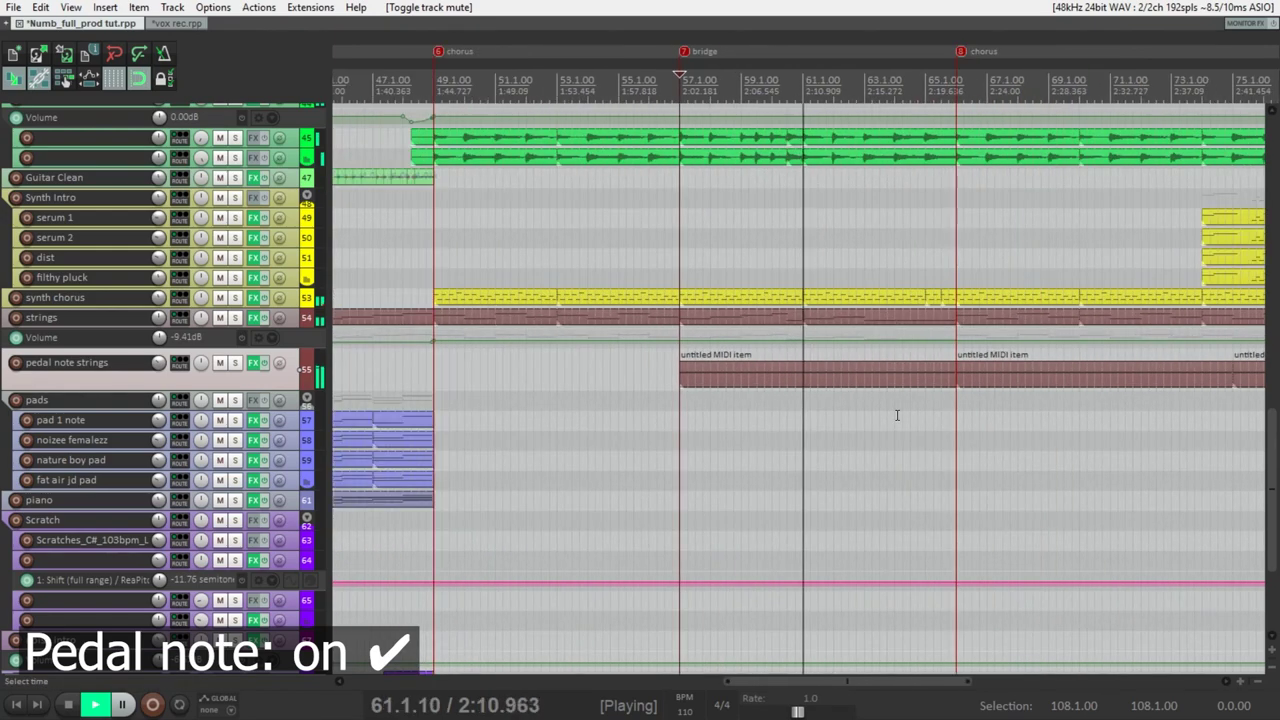
scroll(897, 415, "down", 2)
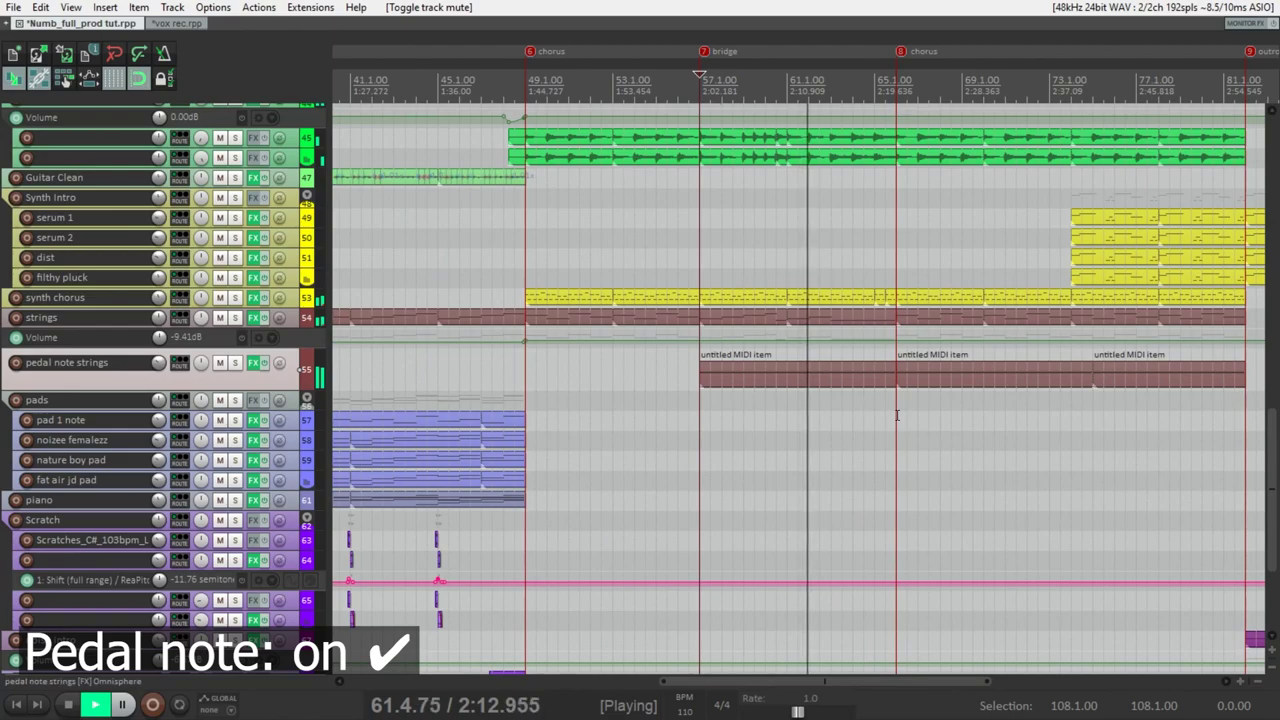
scroll(897, 415, "down", 2)
scroll(897, 415, "up", 2)
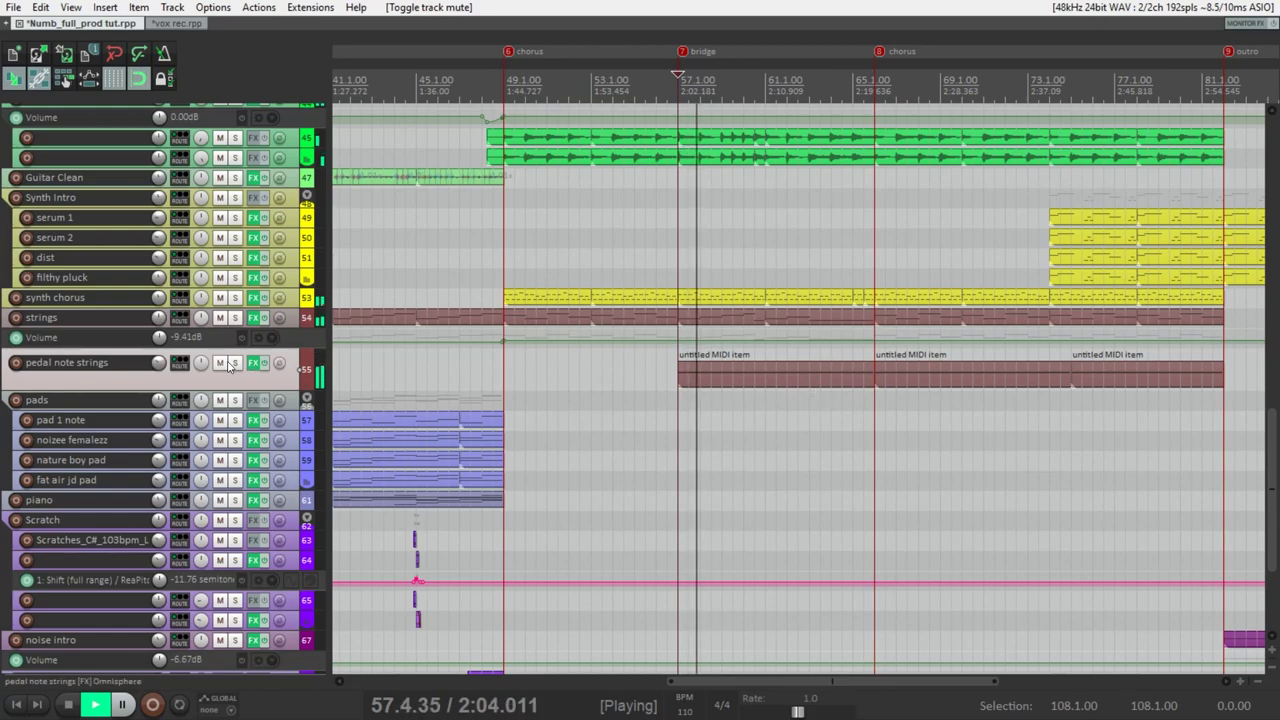
Step: Inspect the bridge item, then the chorus pedal-note item starting at bar 66 lasting 9 bars
scroll(820, 365, "down", 3)
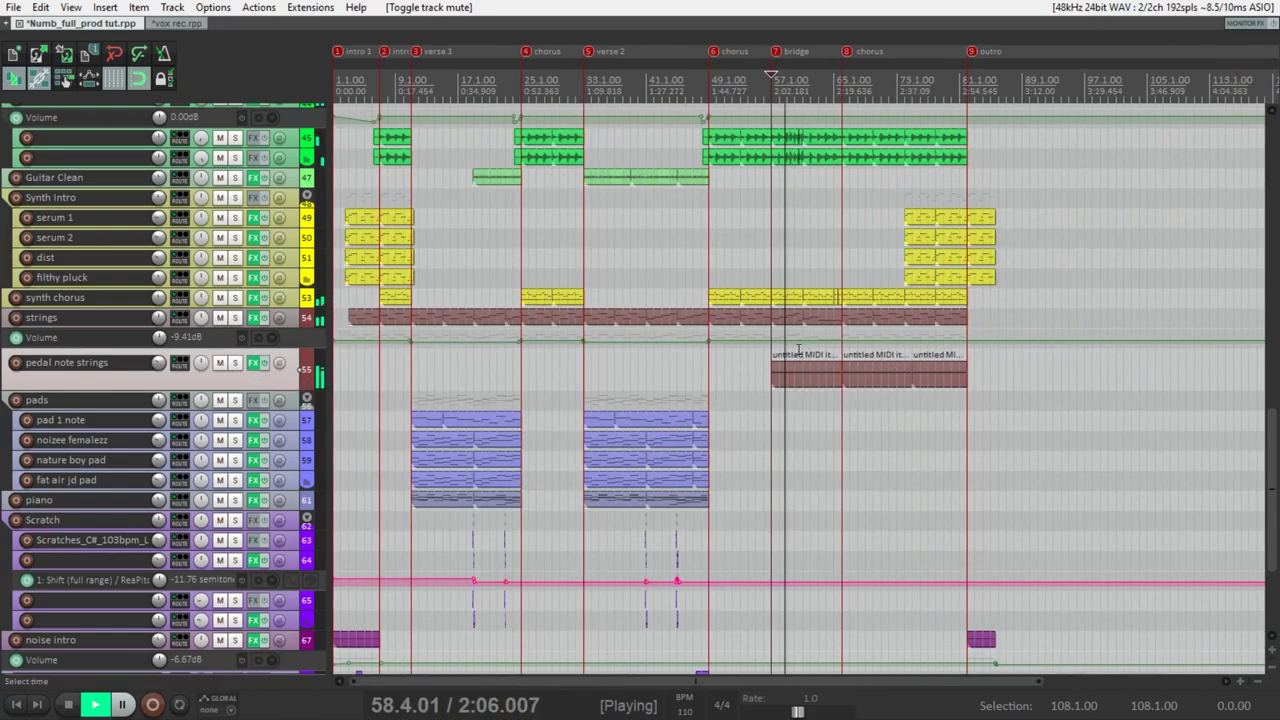
scroll(860, 369, "down", 1)
scroll(860, 369, "up", 1)
left_click(829, 378)
scroll(829, 378, "up", 3)
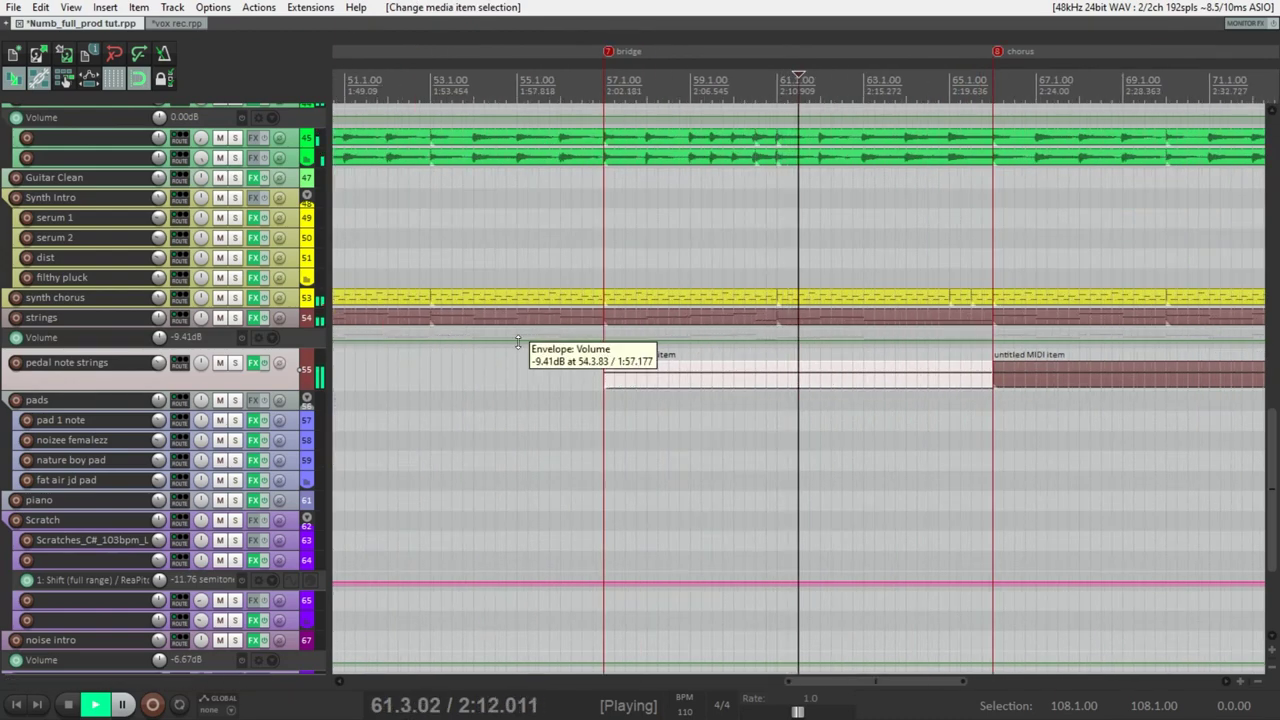
scroll(789, 360, "down", 1)
scroll(930, 371, "up", 2)
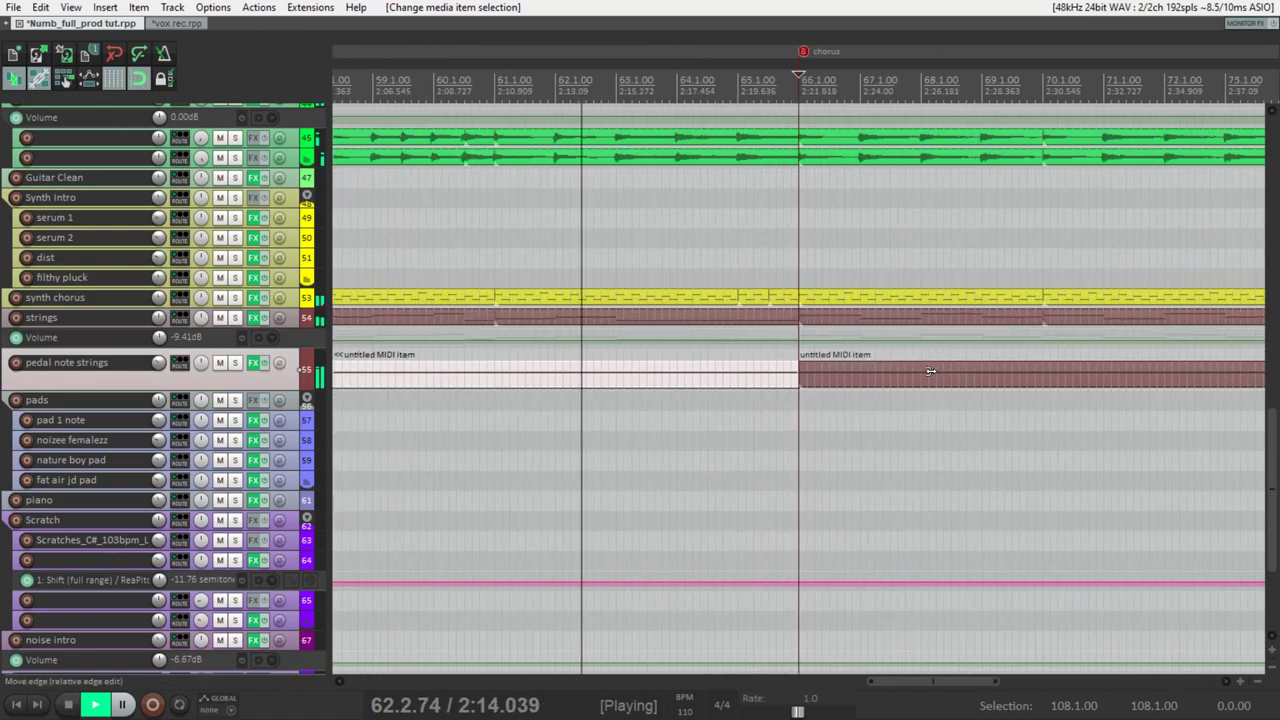
scroll(856, 374, "down", 1)
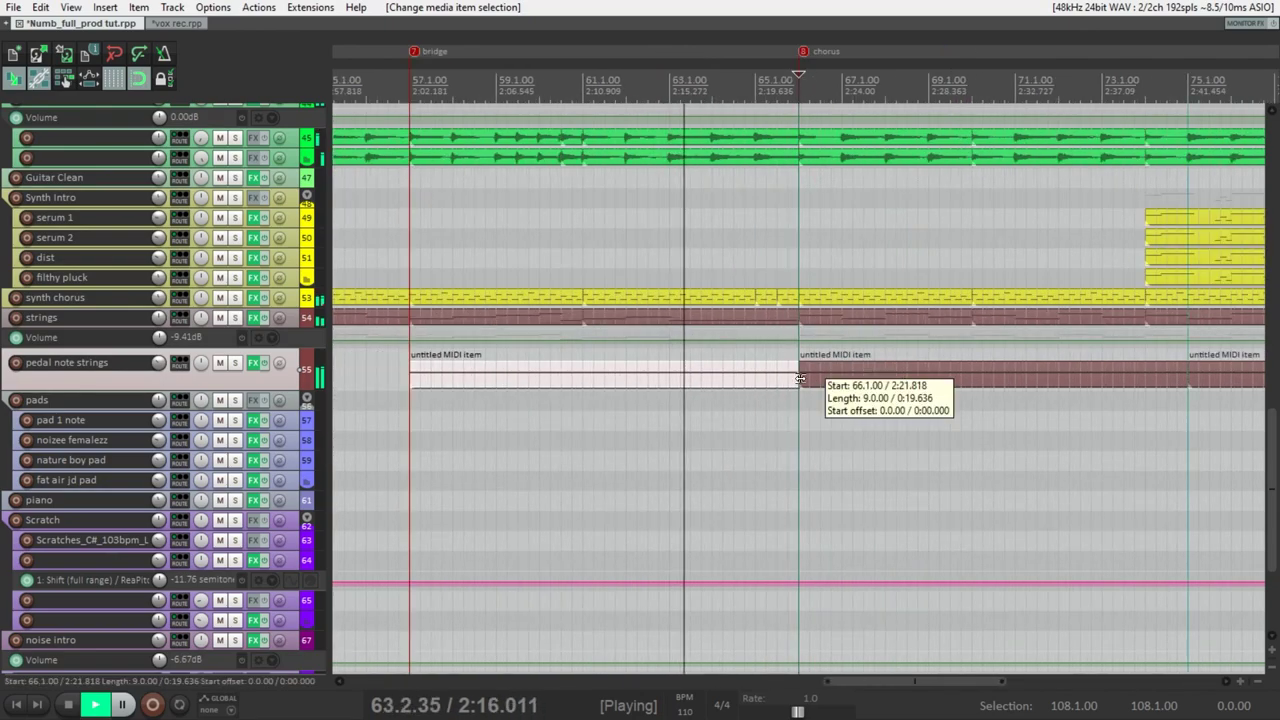
left_click(800, 378)
scroll(800, 378, "down", 1)
left_click_drag(1272, 420, 1272, 457)
scroll(892, 349, "up", 3)
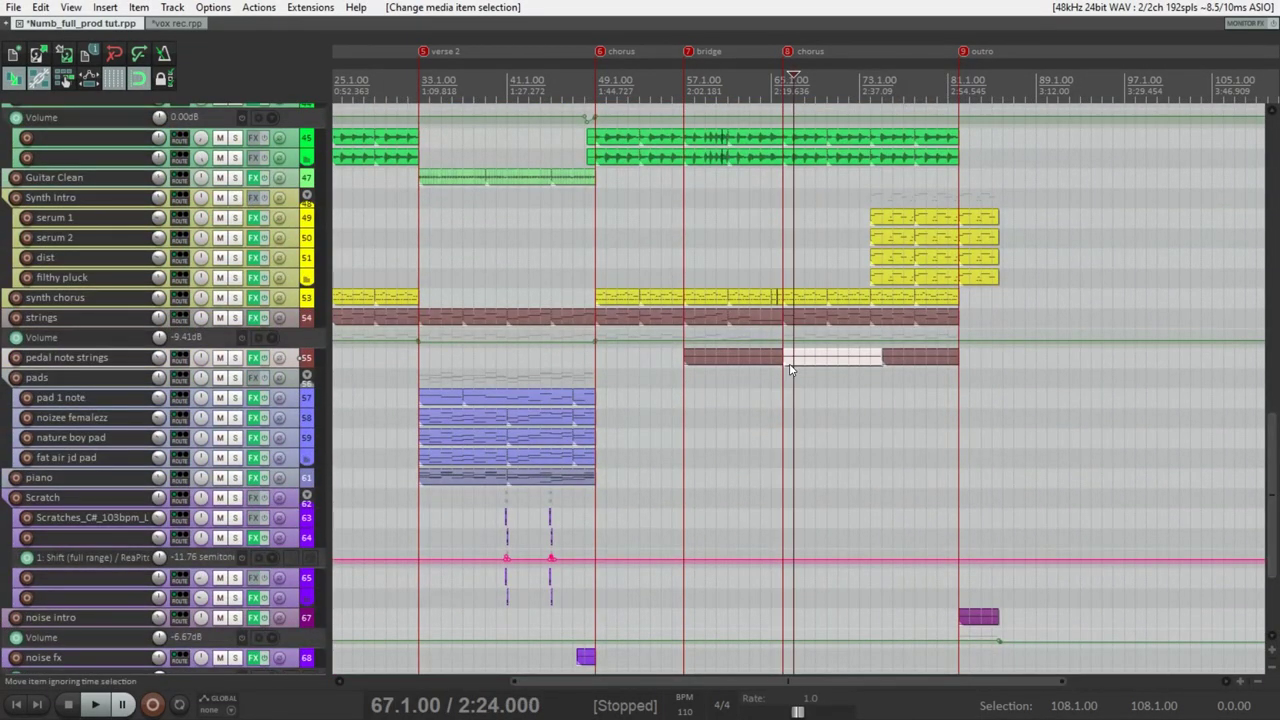
left_click(781, 363)
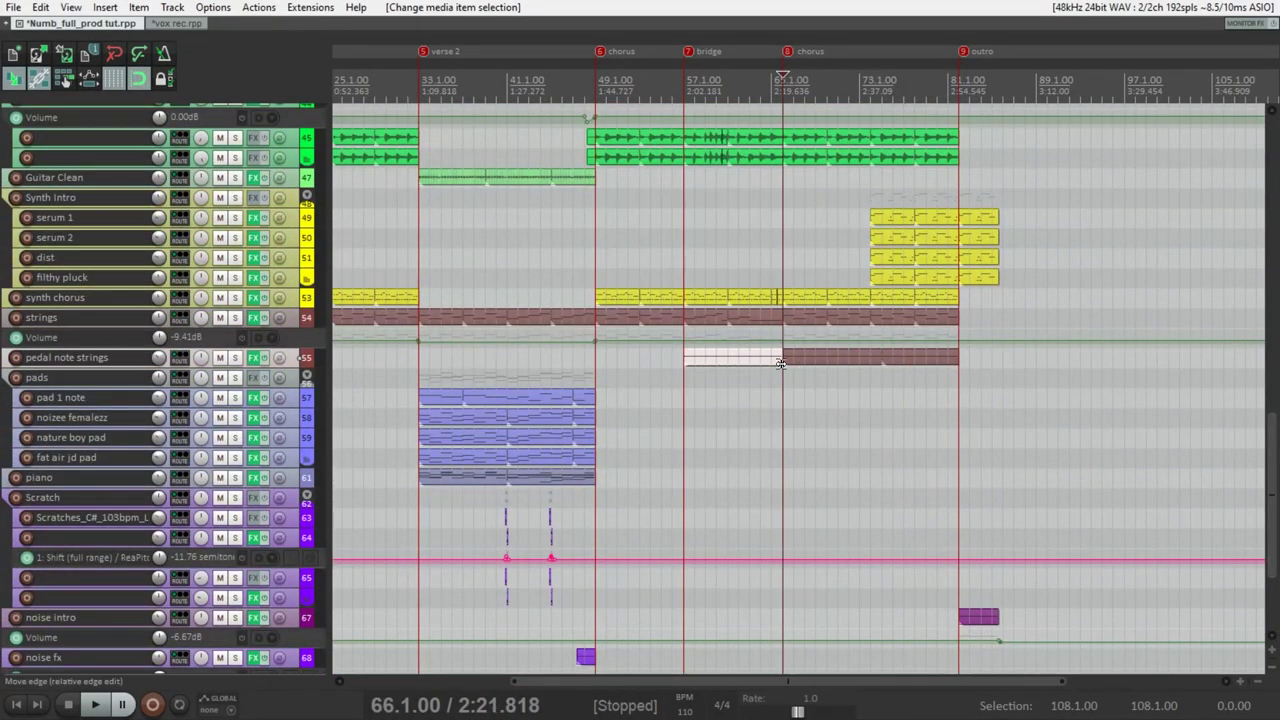
left_click(234, 358)
left_click(231, 362)
scroll(1088, 464, "up", 4)
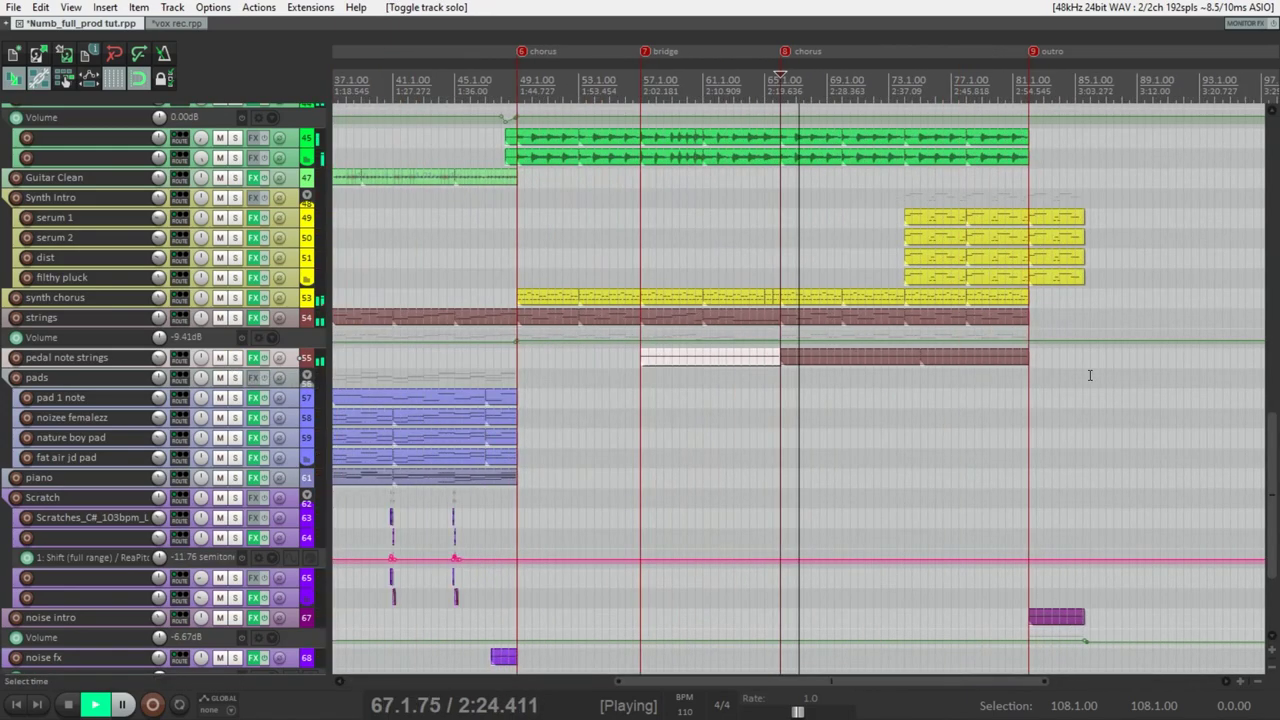
scroll(800, 388, "down", 3)
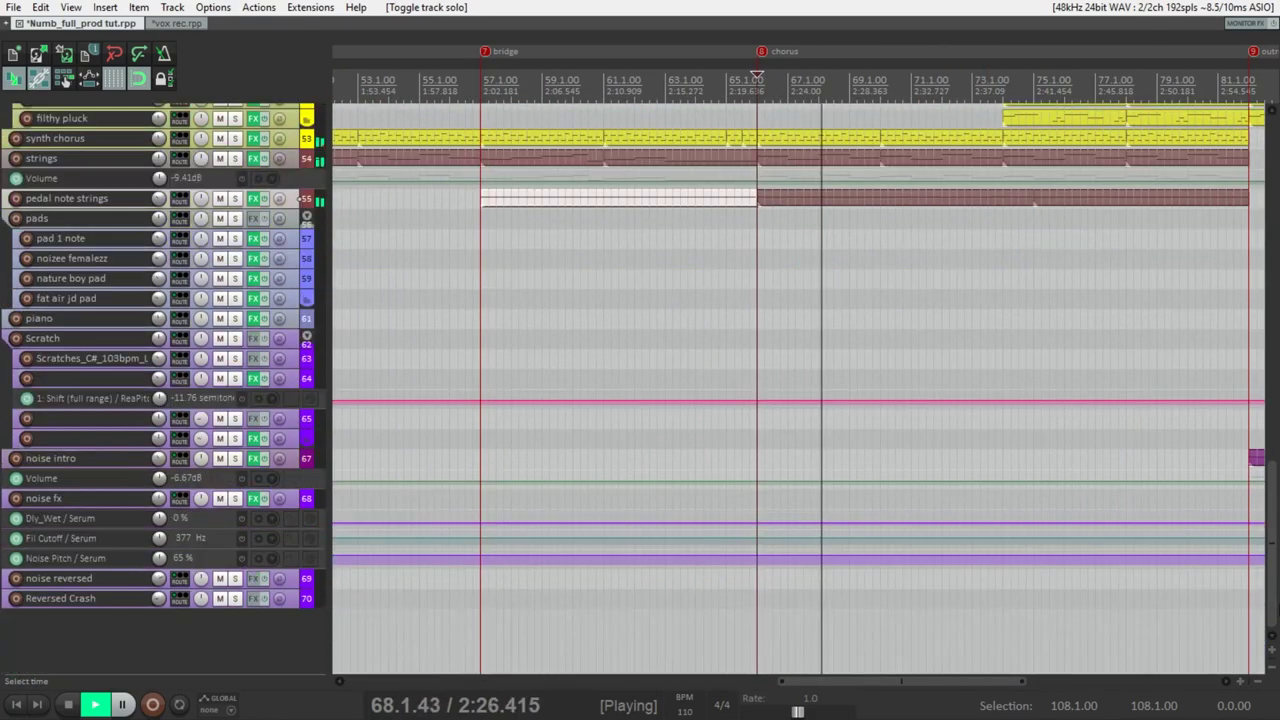
scroll(800, 388, "up", 8)
scroll(1163, 334, "up", 5)
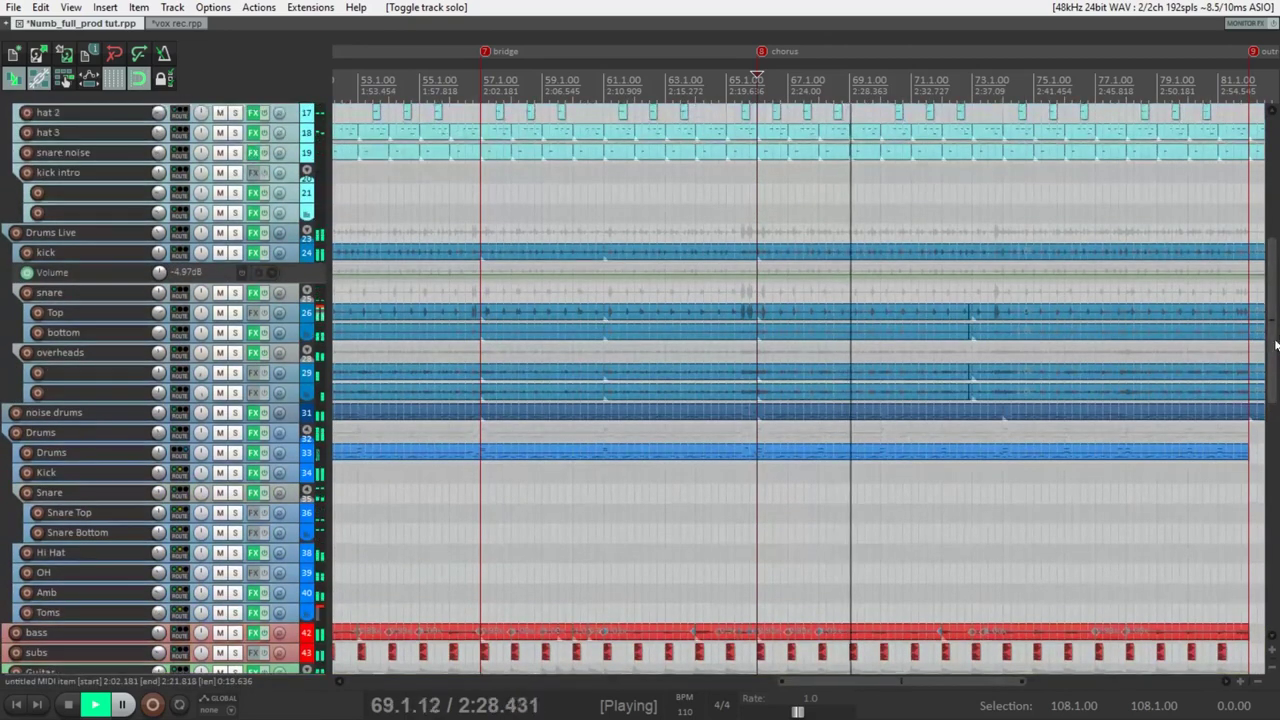
scroll(1163, 334, "down", 2)
left_click_drag(1277, 313, 1277, 380)
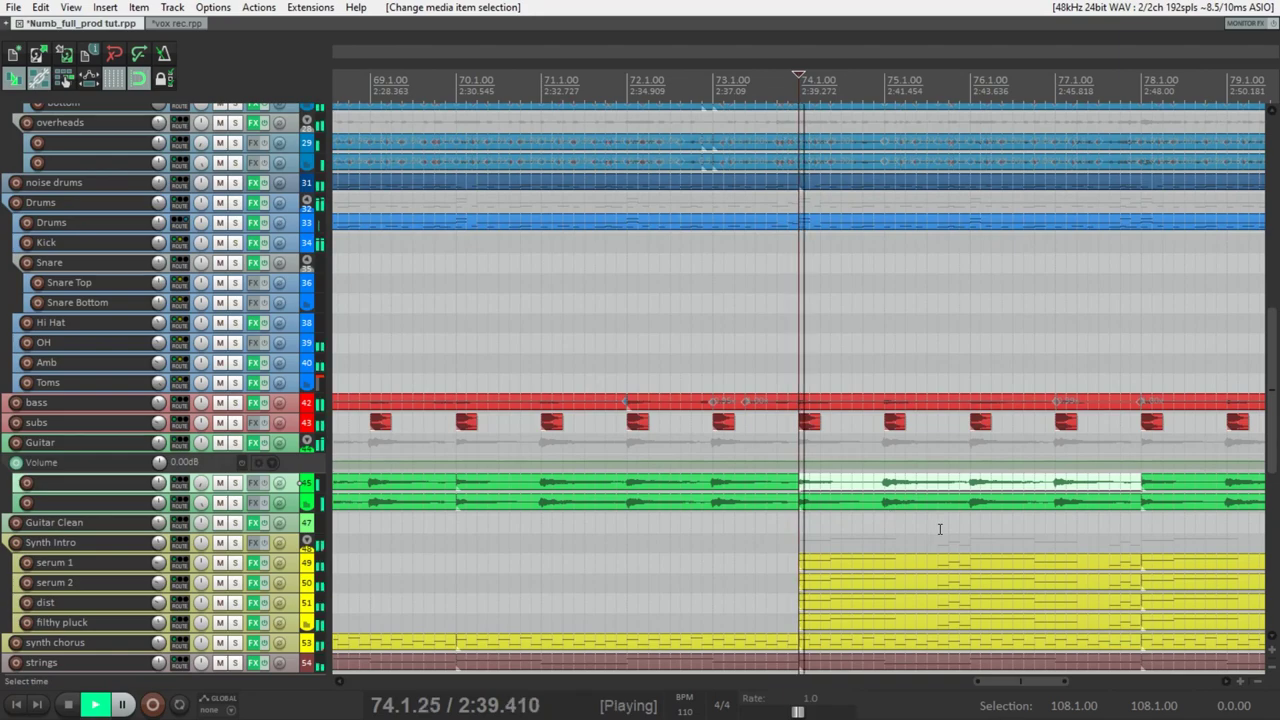
Step: Scroll the track list up to the intro drums and hat tracks during the outro
scroll(943, 229, "down", 5)
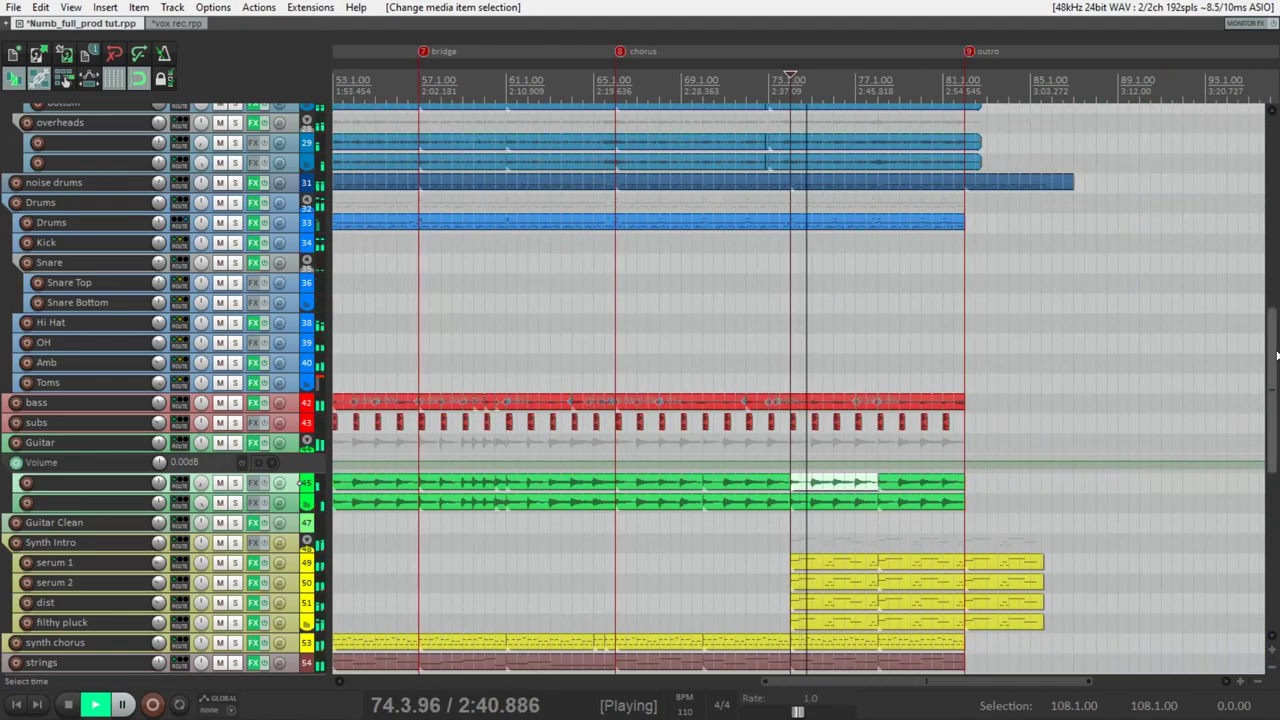
scroll(1277, 355, "up", 10)
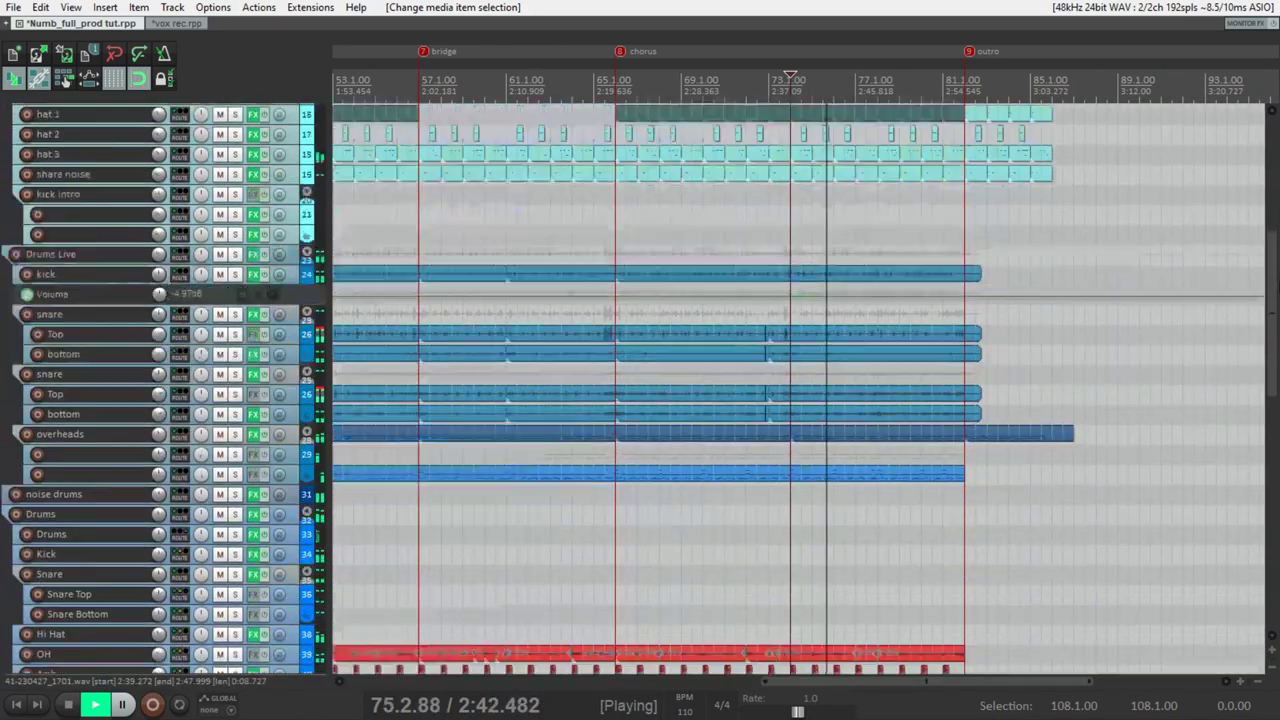
scroll(1277, 355, "down", 15)
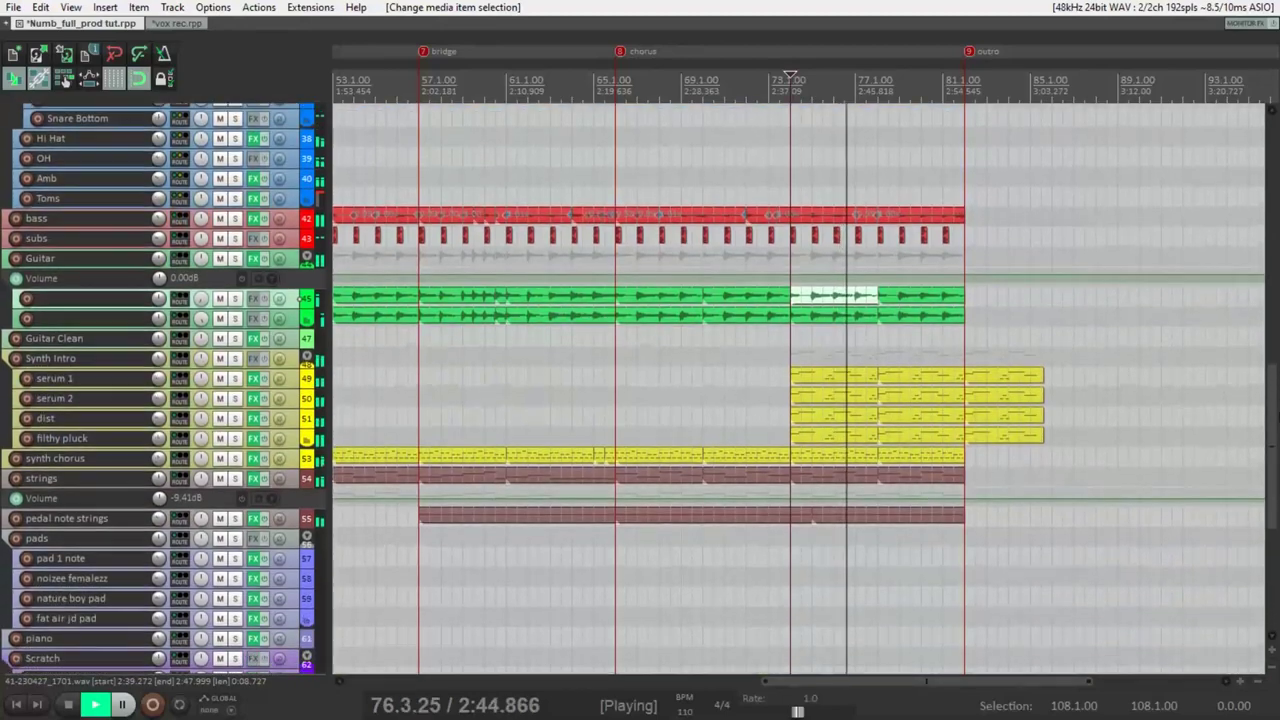
scroll(1277, 355, "down", 3)
scroll(1277, 355, "down", 1)
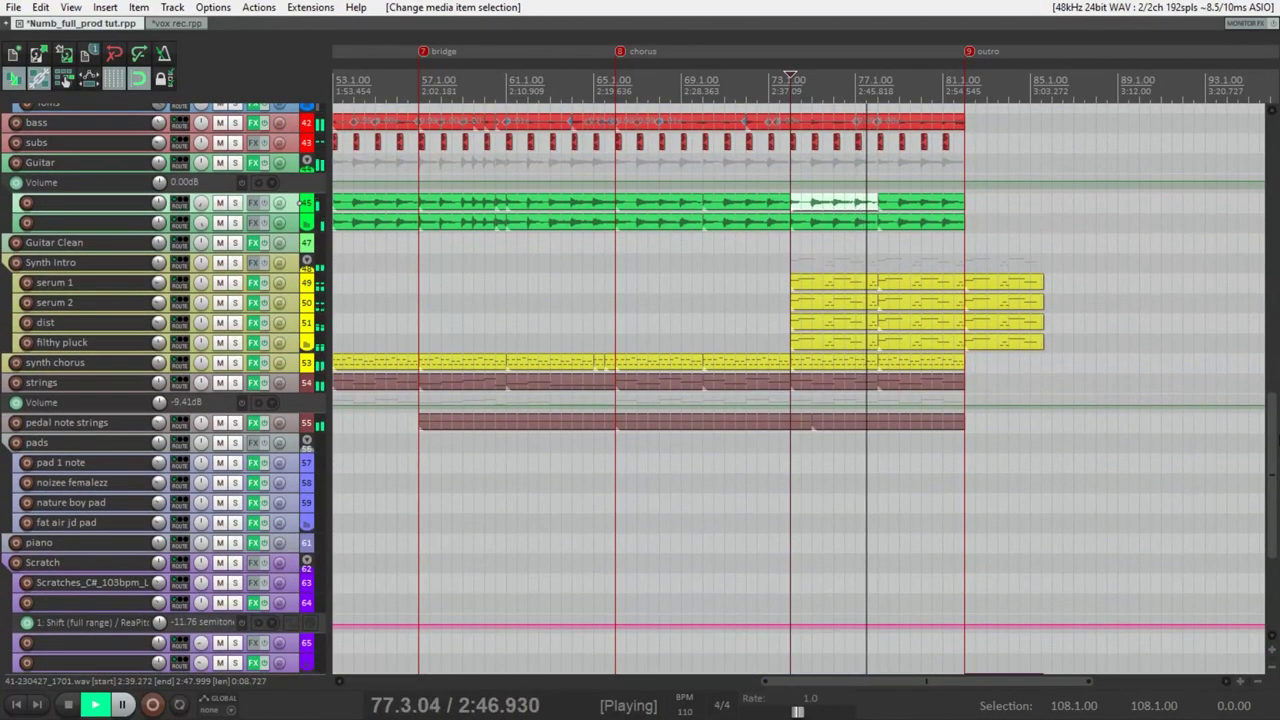
scroll(1277, 355, "up", 3)
scroll(1277, 388, "up", 5)
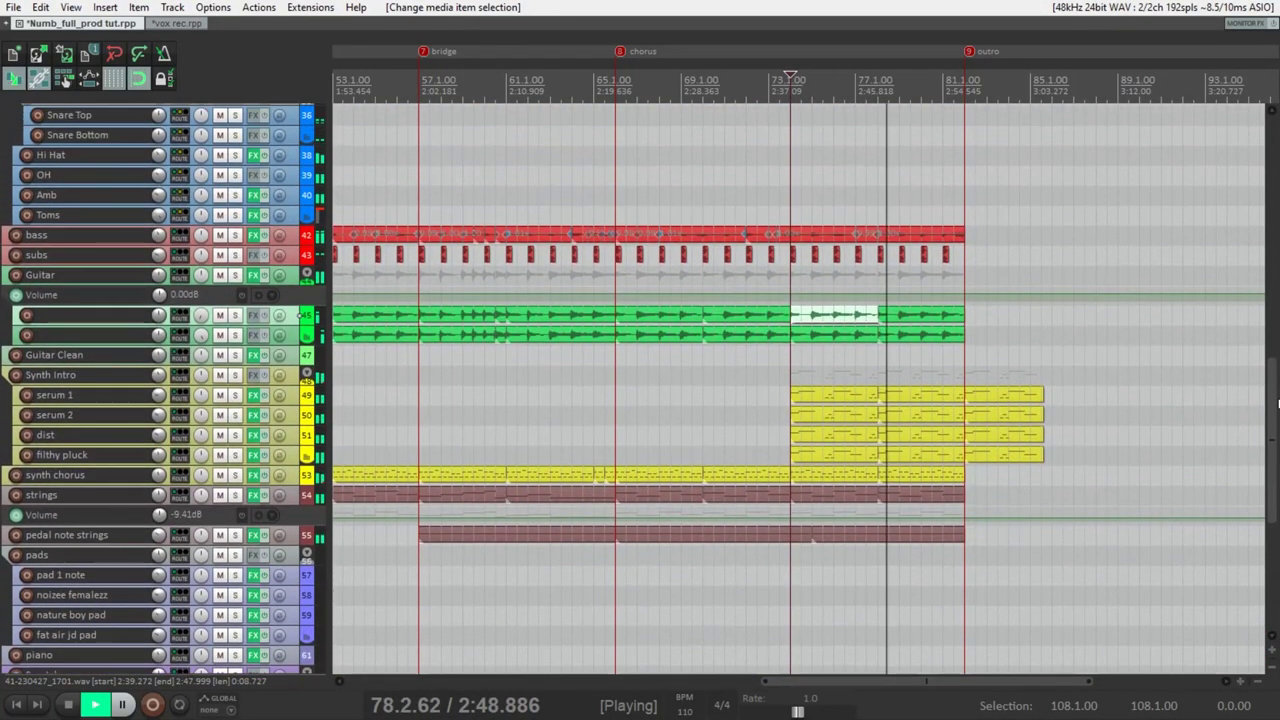
scroll(1277, 388, "up", 1)
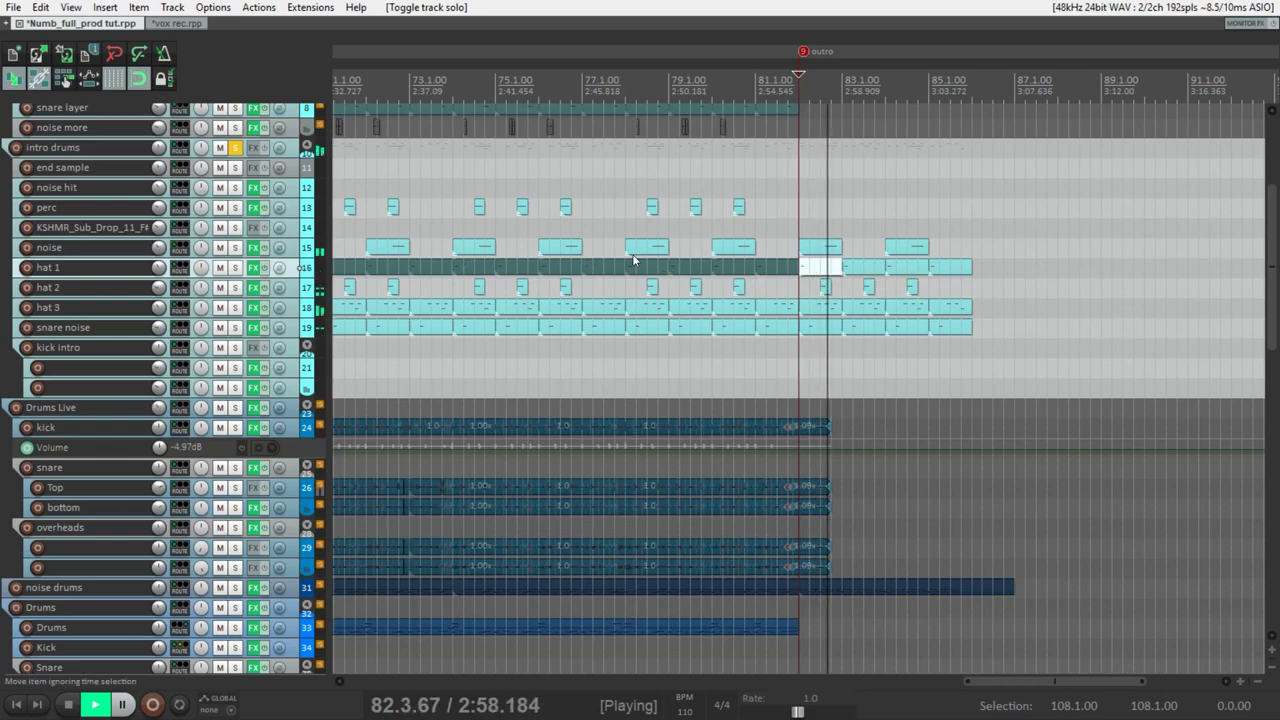
Step: Release the intro drums solo and audition noise drums alone over the outro, then unsolo
key("space")
left_click(235, 147)
left_click(235, 587)
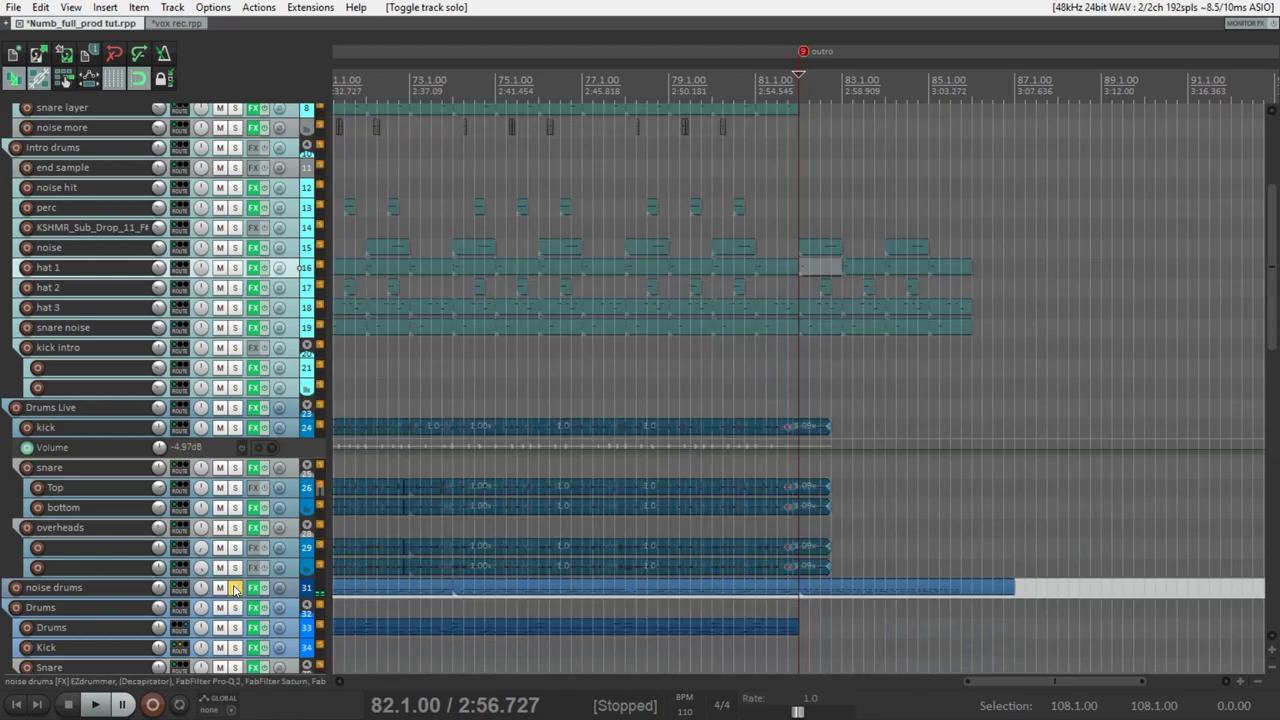
key("space")
left_click_drag(1276, 290, 1276, 320)
scroll(313, 232, "down", 5)
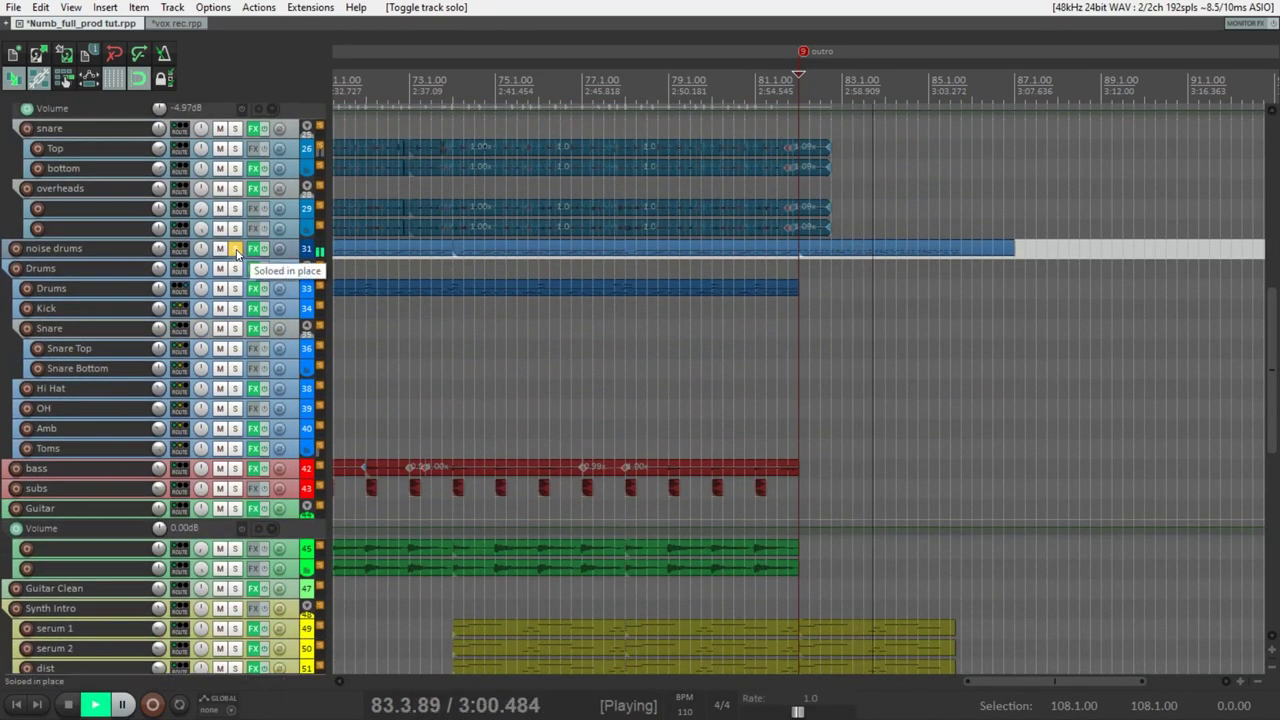
left_click(237, 253)
Step: Audition the Synth Intro group soloed from the outro start, then unsolo it
left_click(234, 608)
key("space")
scroll(1273, 437, "down", 4)
key("space")
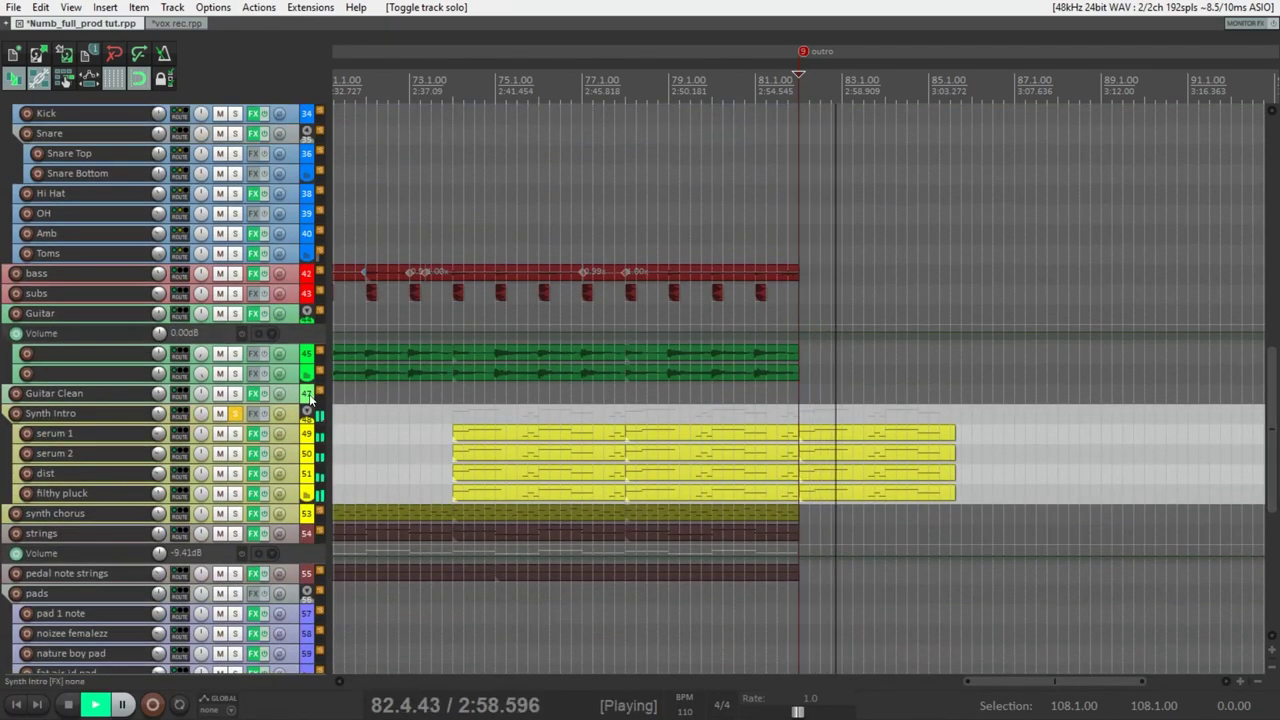
left_click(234, 413)
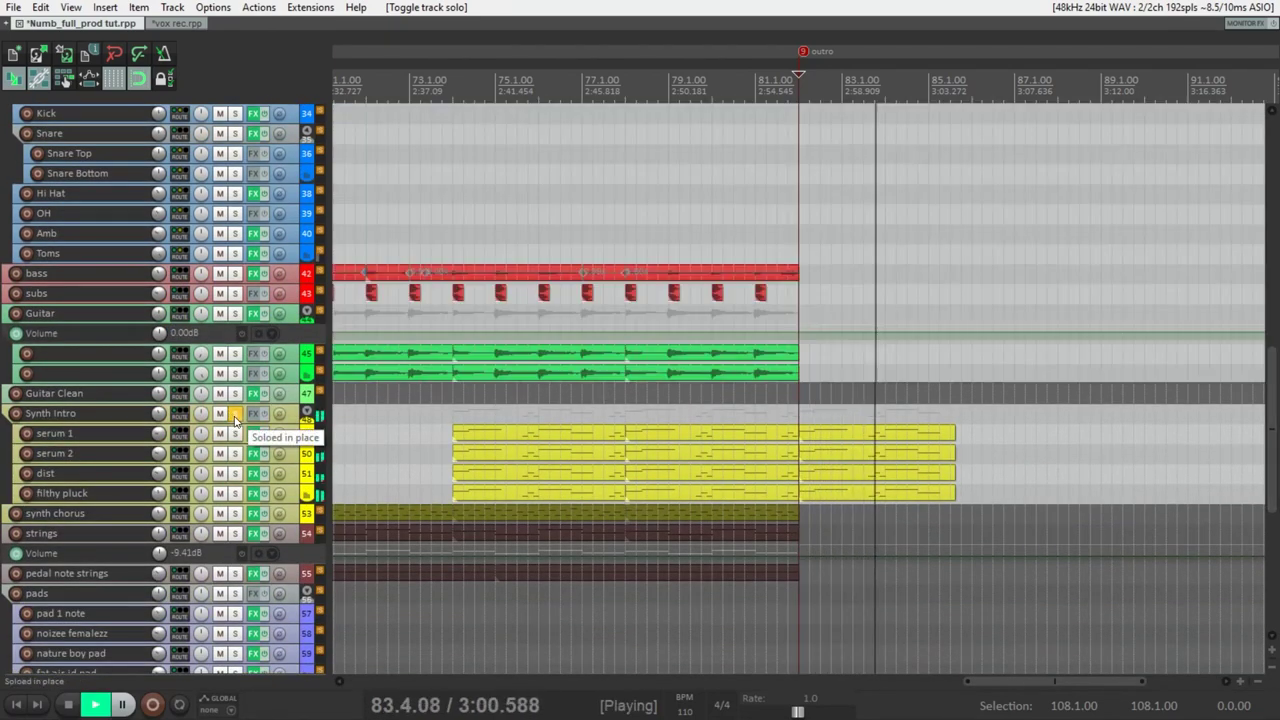
Step: Audition the noise intro track soloed during the outro, then clear its solo
scroll(800, 400, "down", 8)
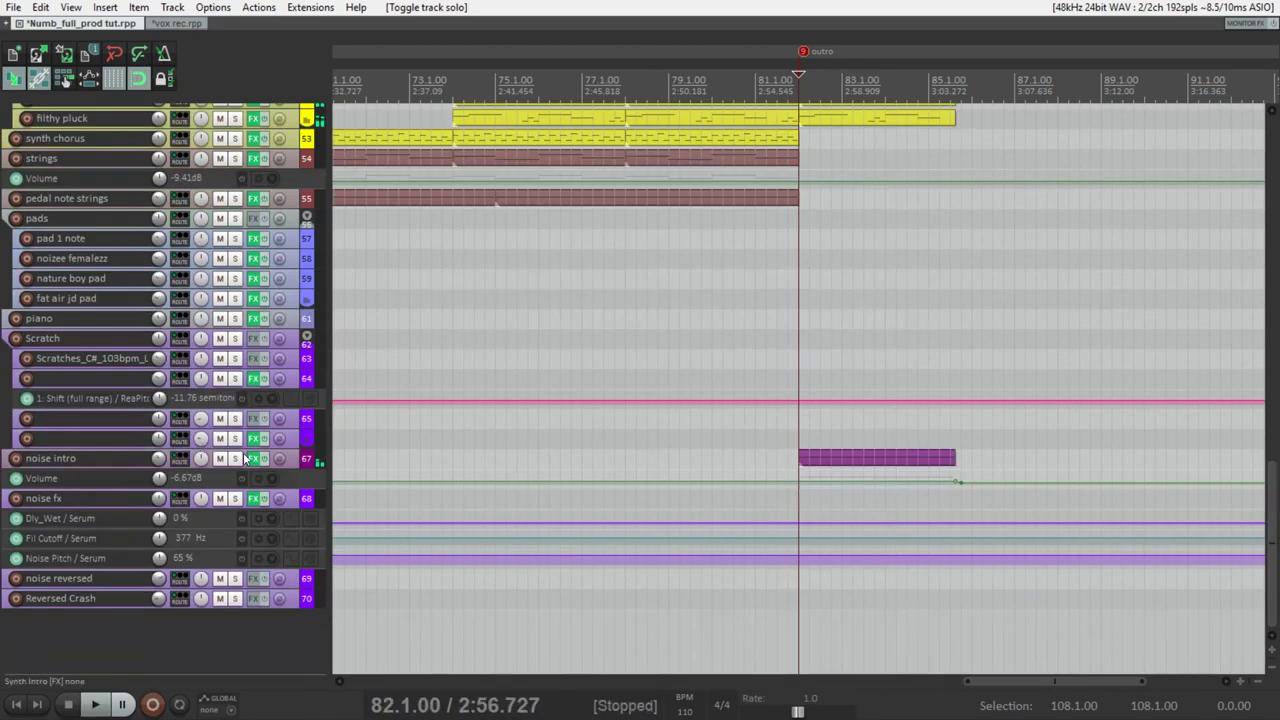
left_click(240, 459)
key("space")
left_click(234, 459)
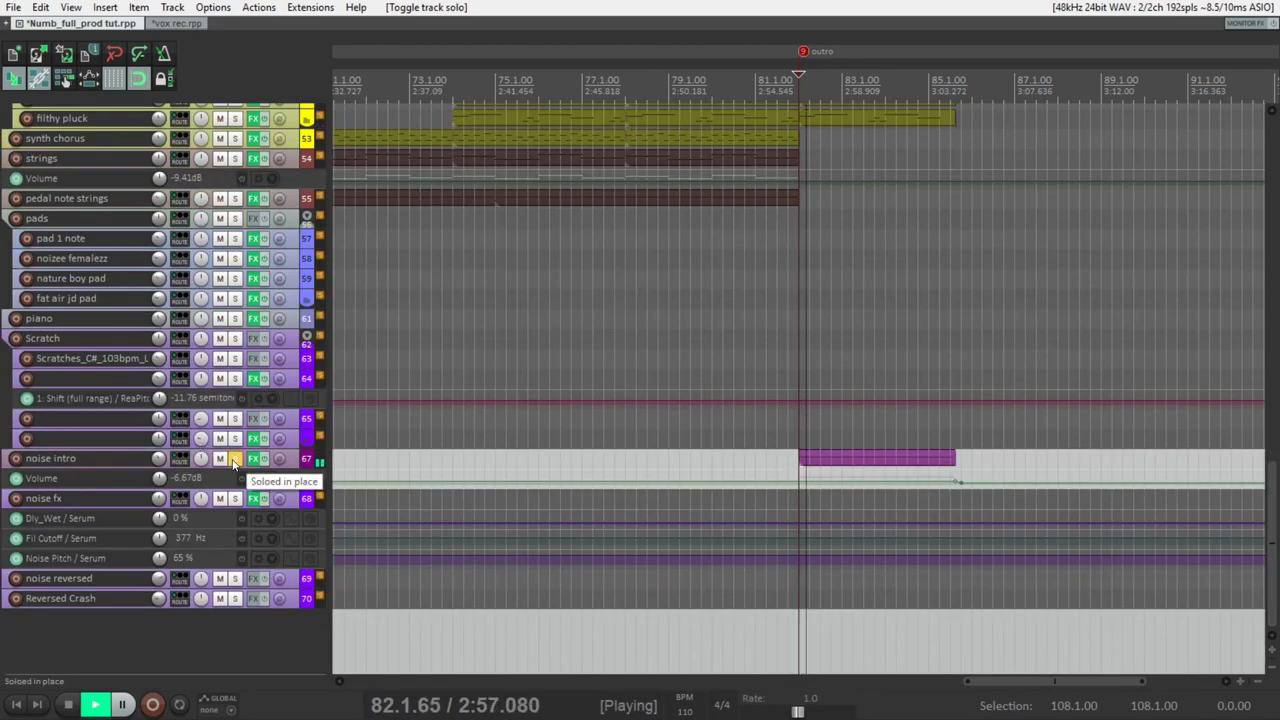
left_click(234, 459)
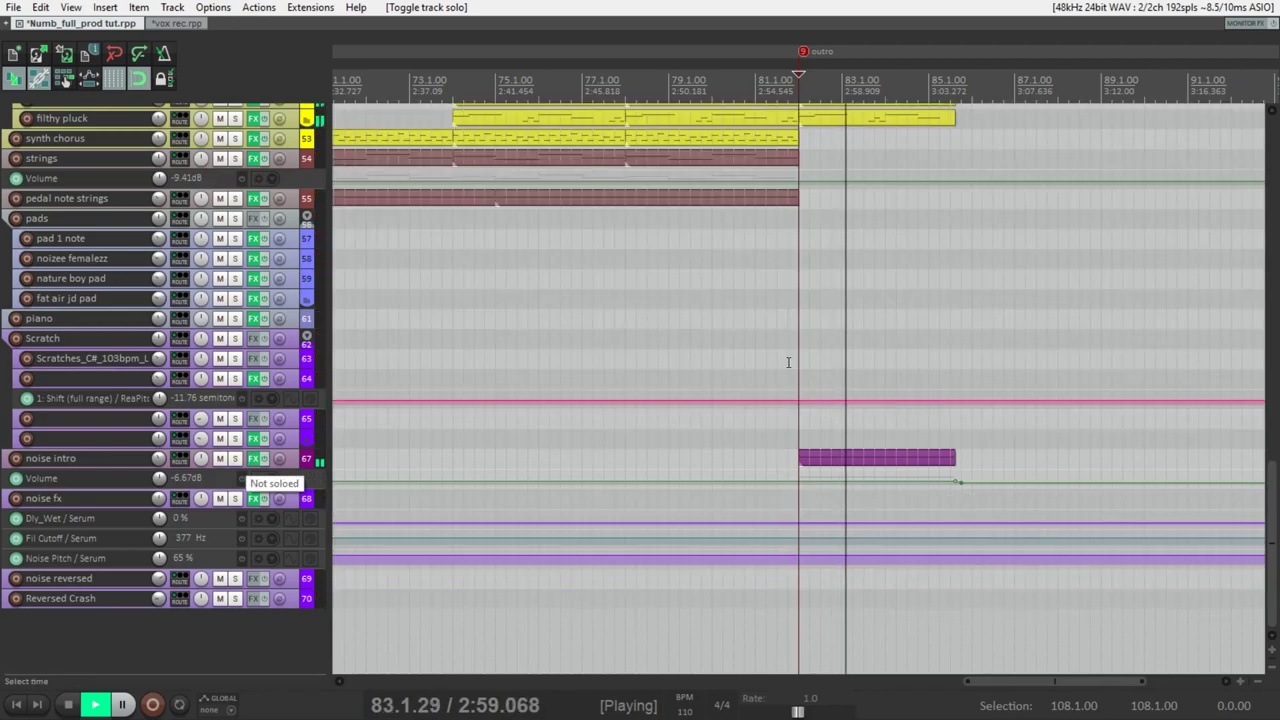
scroll(815, 195, "up", 14)
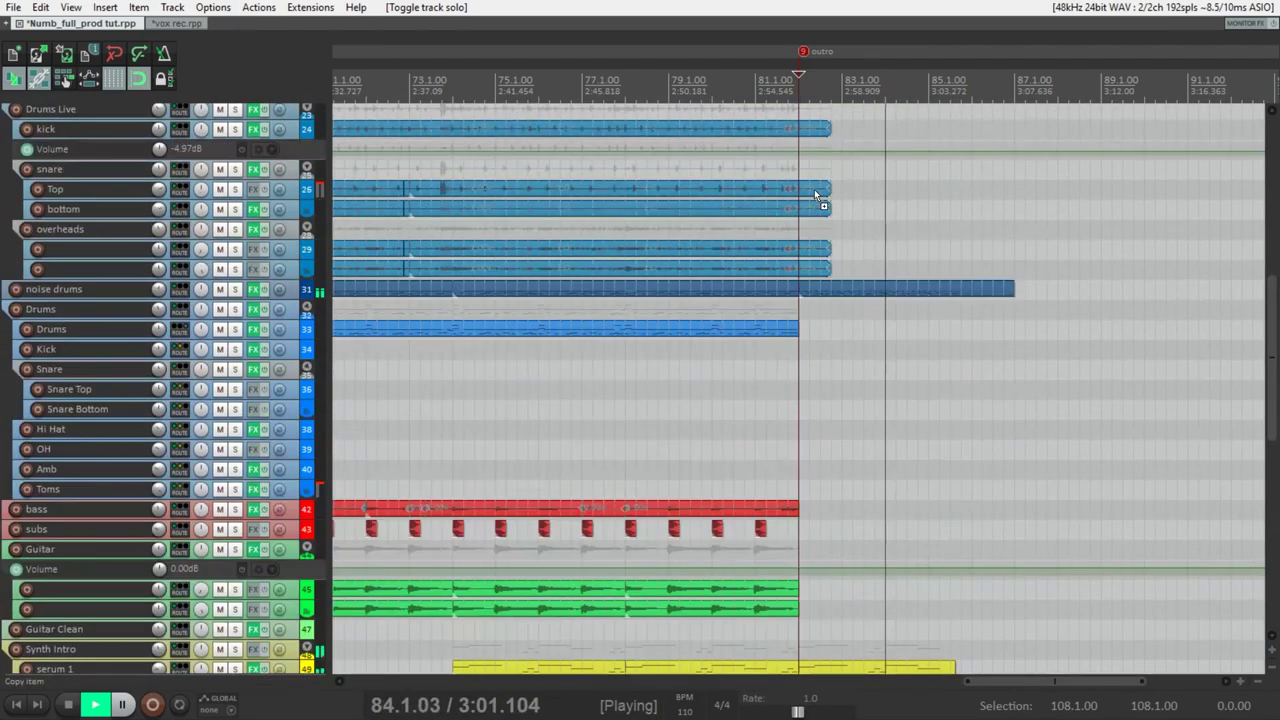
scroll(815, 195, "up", 12)
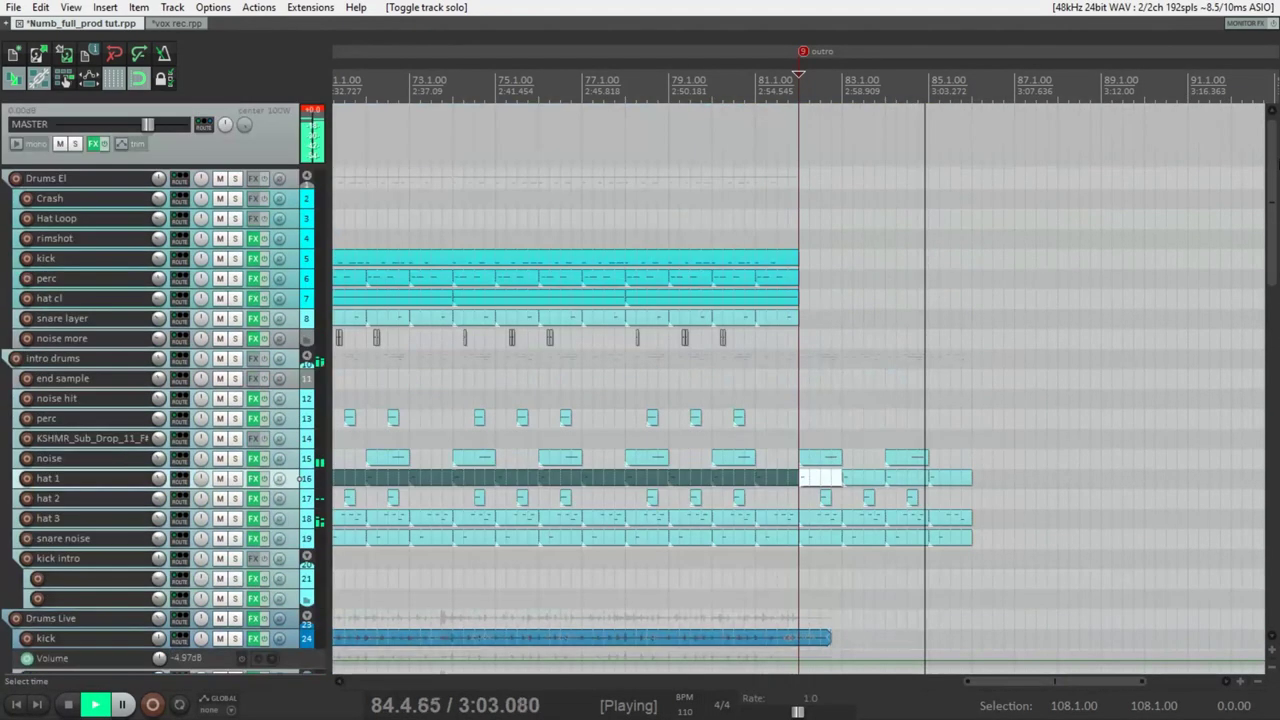
scroll(1039, 249, "down", 10)
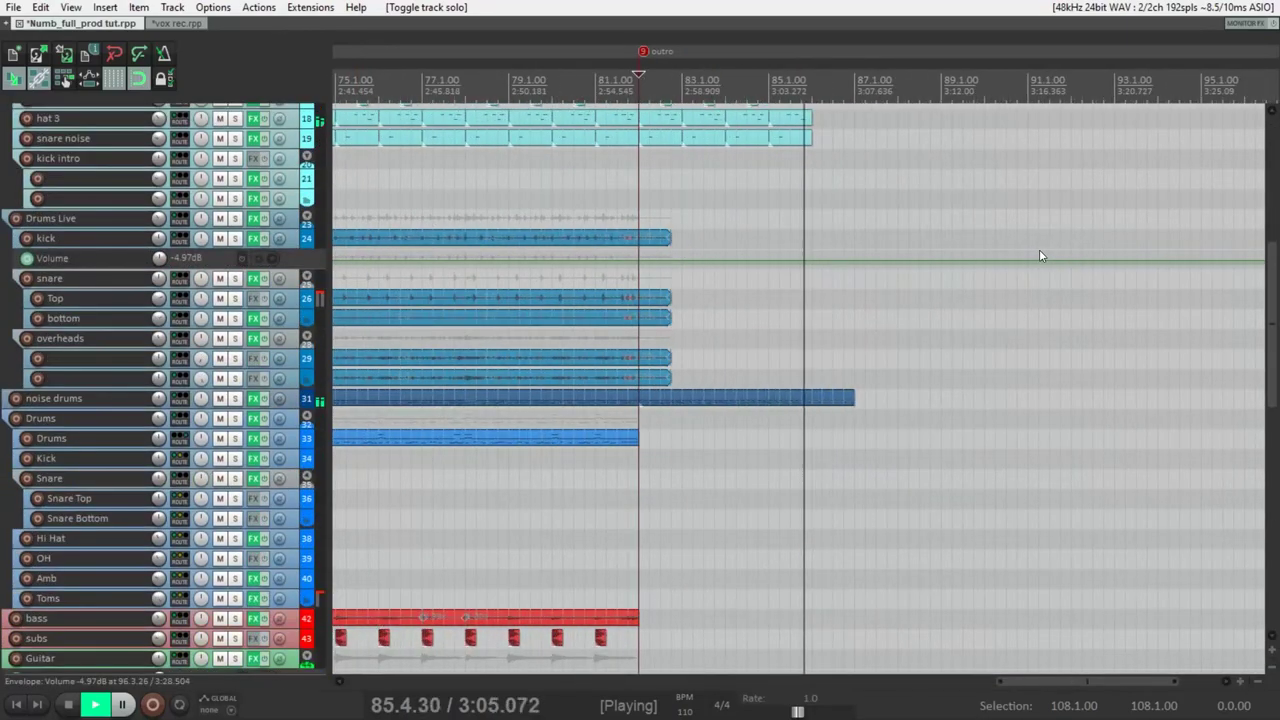